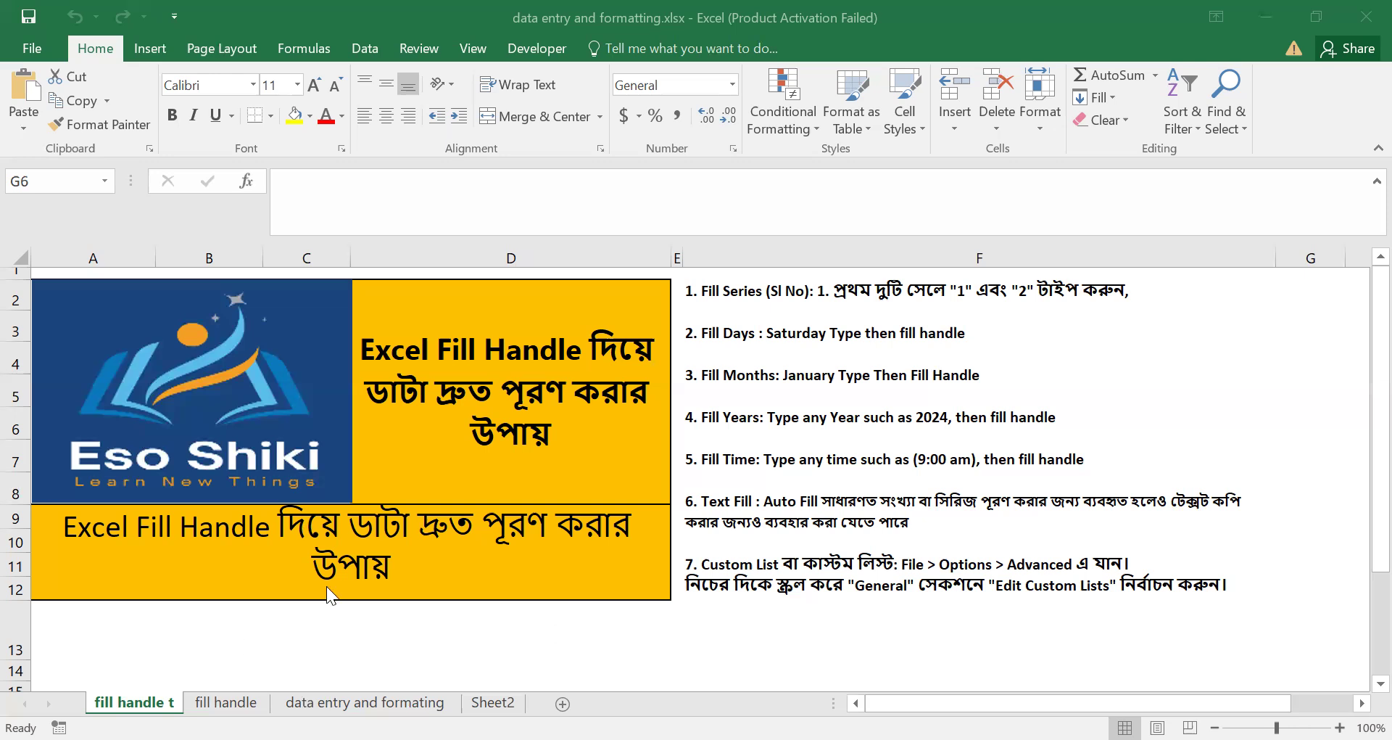
# Switch to the 'fill handle' sheet with the Filling a Series title
pyautogui.click(225, 702)
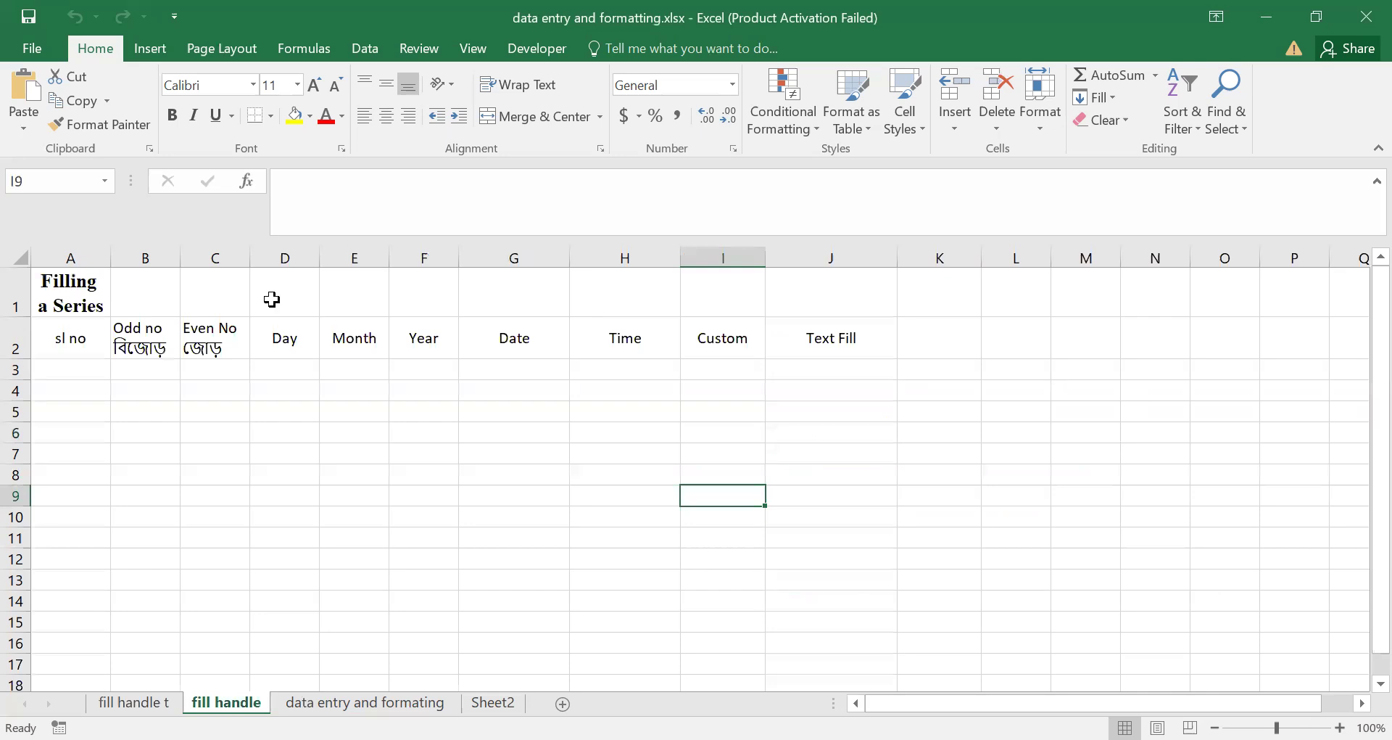
# Autofit column A so the 'Filling a Series' title fits, then select cell A3
pyautogui.moveTo(54, 278)
pyautogui.mouseDown()
pyautogui.moveTo(357, 327)
pyautogui.moveTo(895, 646)
pyautogui.moveTo(840, 657)
pyautogui.mouseUp()
pyautogui.click(407, 520)
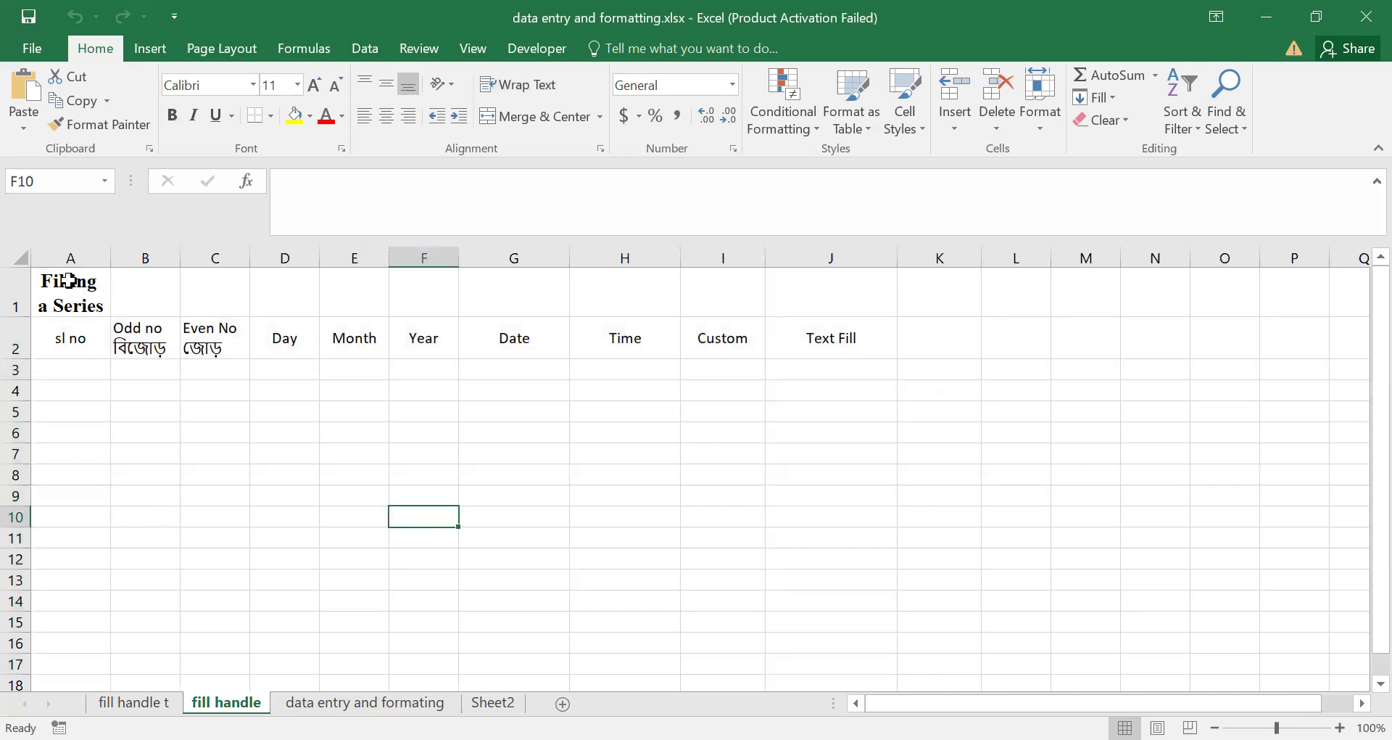
pyautogui.moveTo(905, 338); pyautogui.dragTo(69, 352)
pyautogui.click(170, 511)
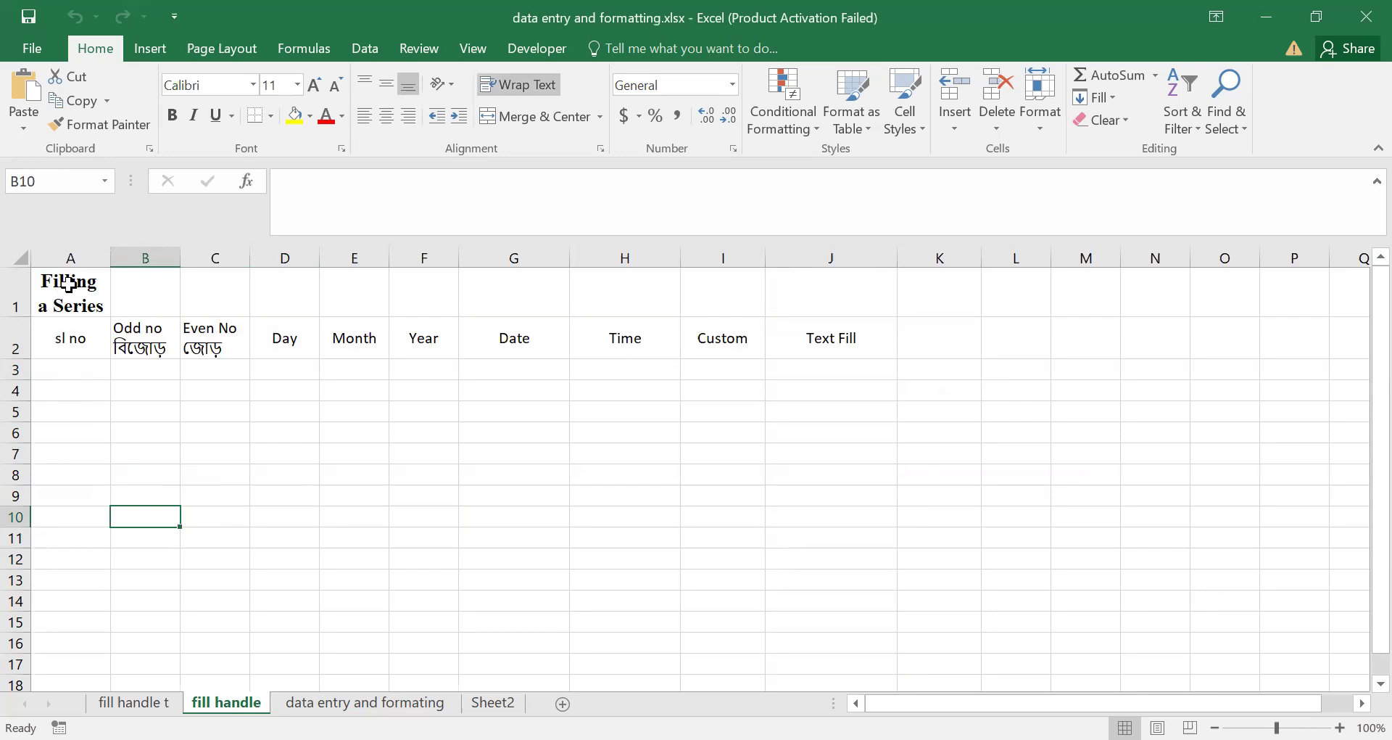
pyautogui.click(316, 480)
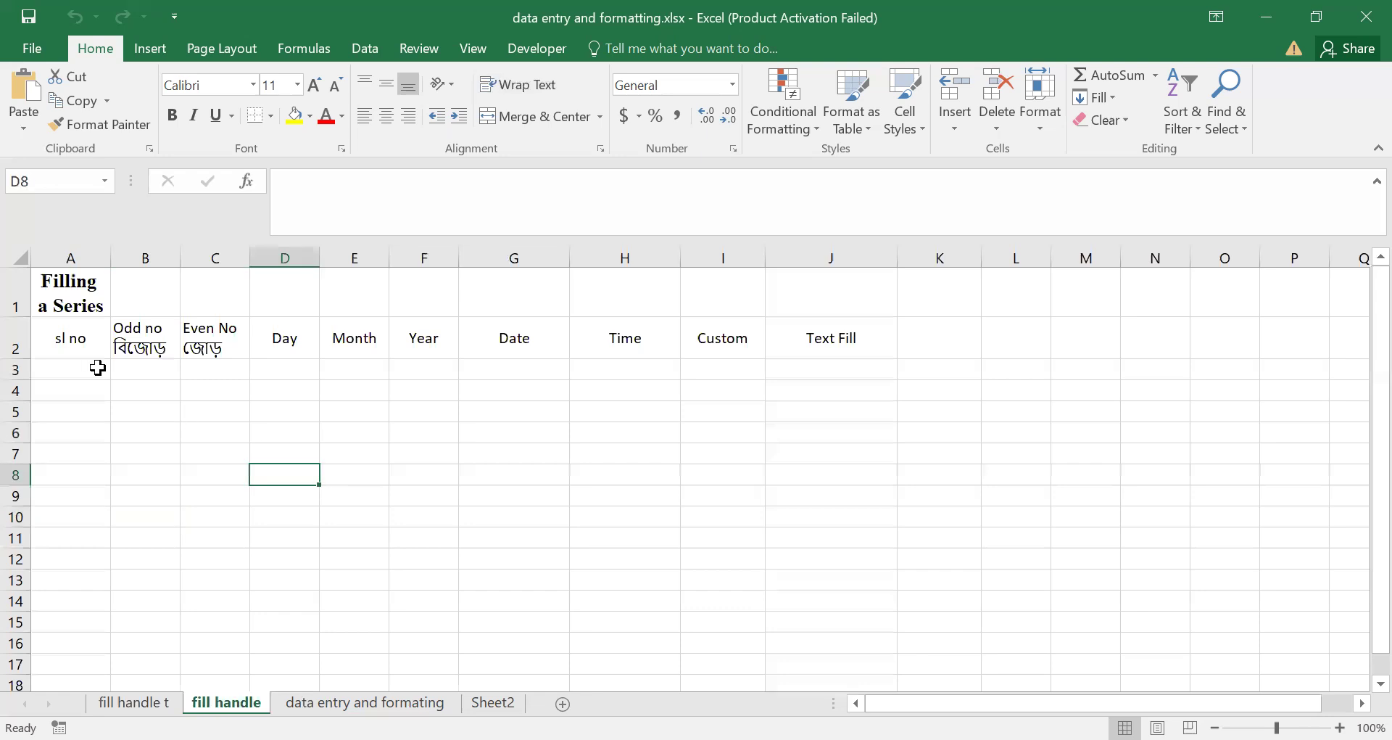
pyautogui.doubleClick(111, 260)
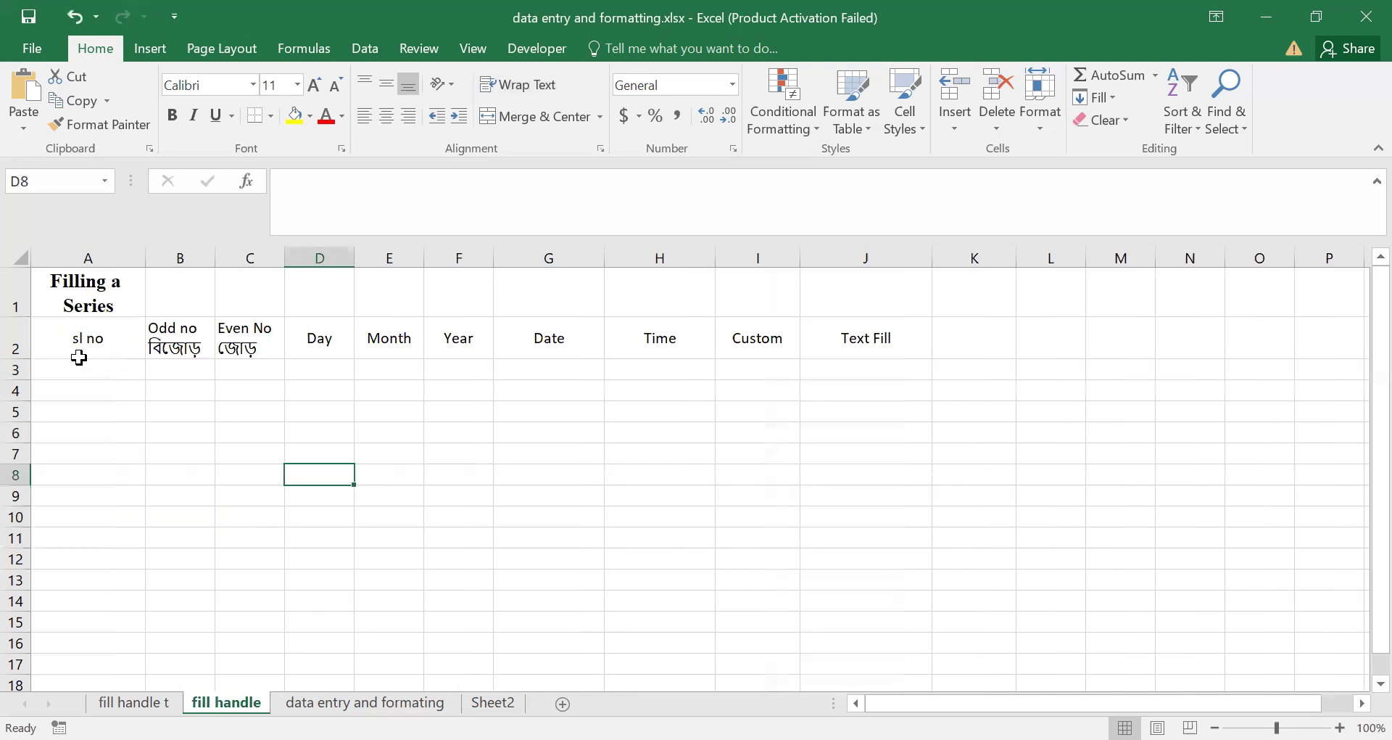
pyautogui.click(73, 370)
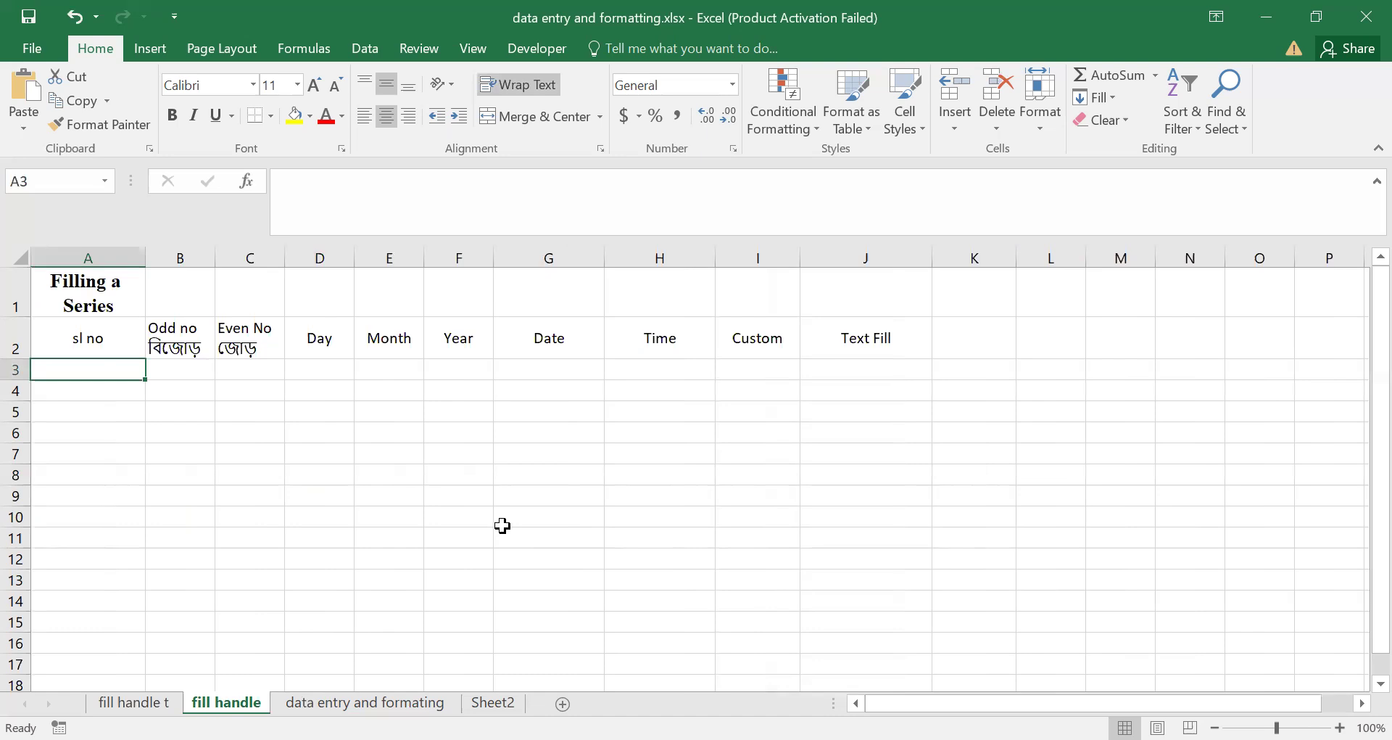
# Enter 1, 2 and 3 down A3:A5 under sl no
pyautogui.write('1')
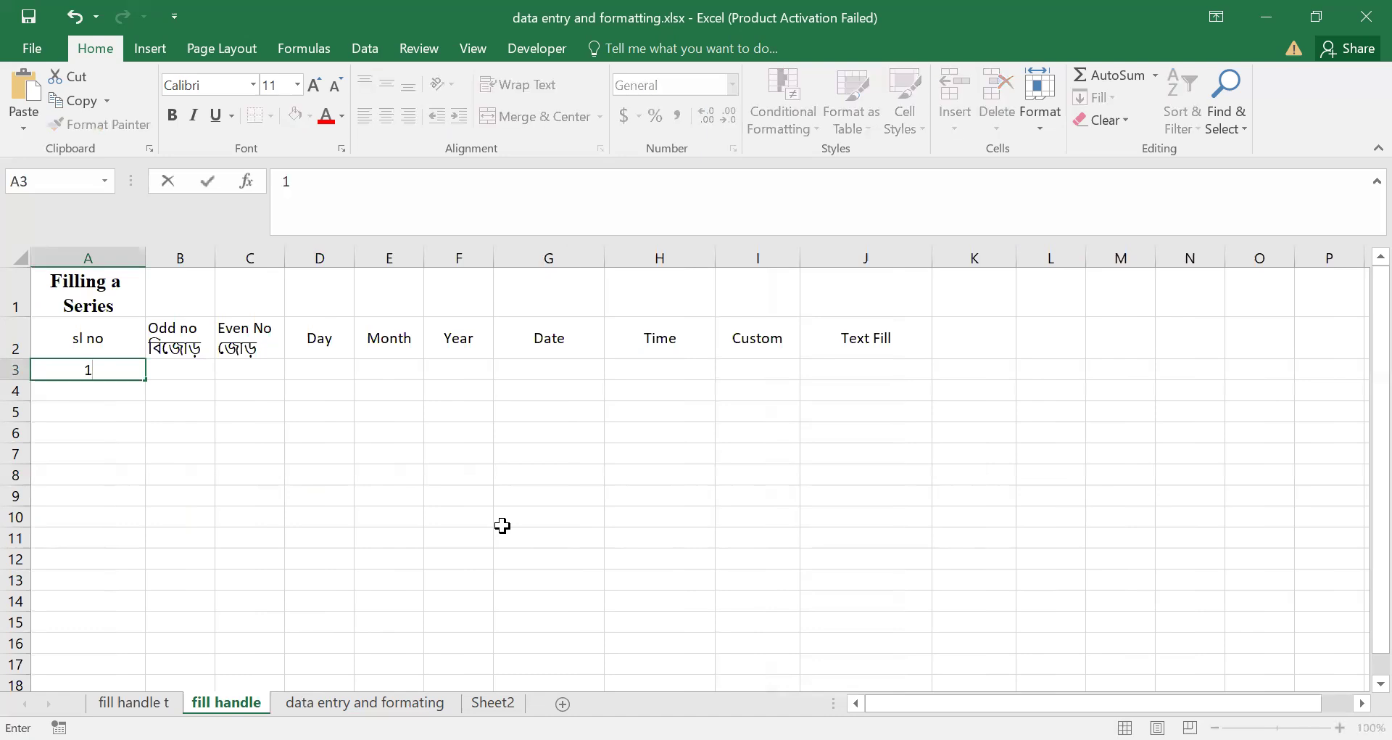
pyautogui.press('Return')
pyautogui.write('2')
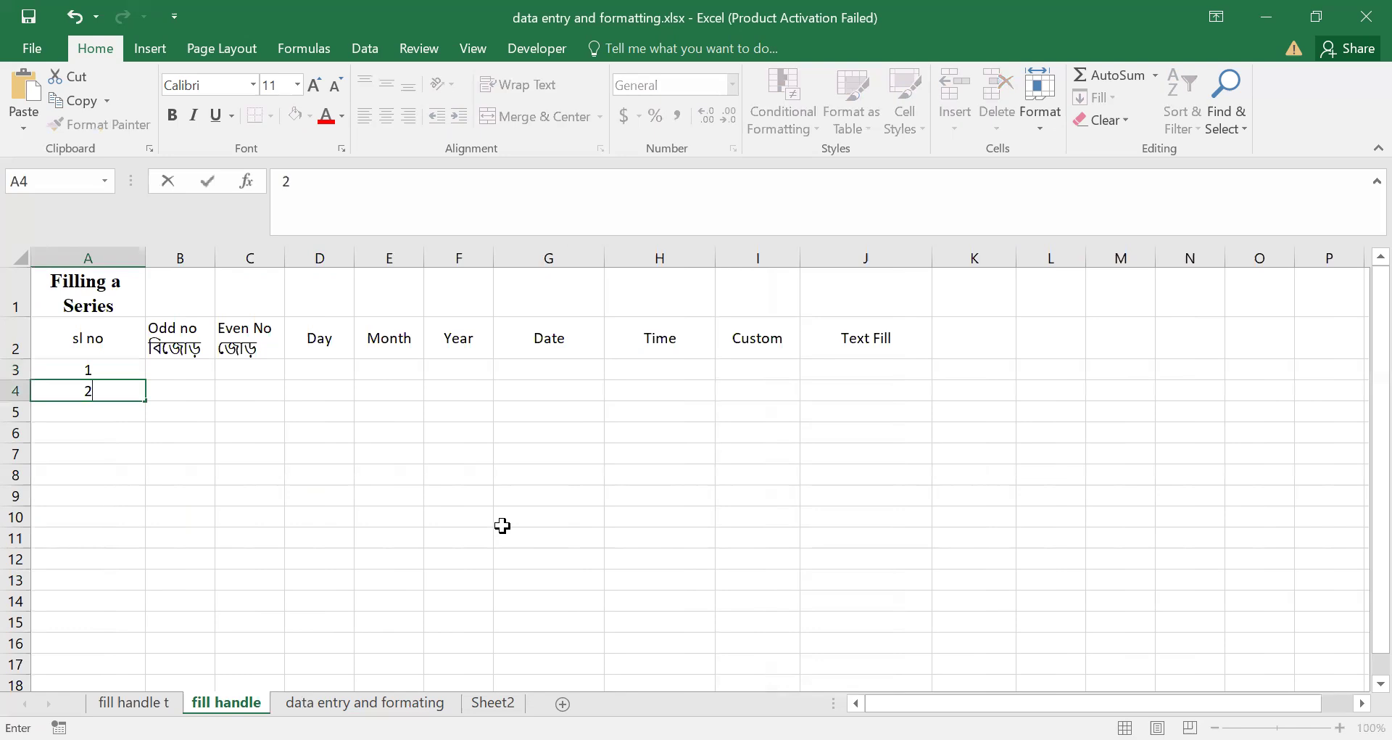
pyautogui.press('Return')
pyautogui.write('3')
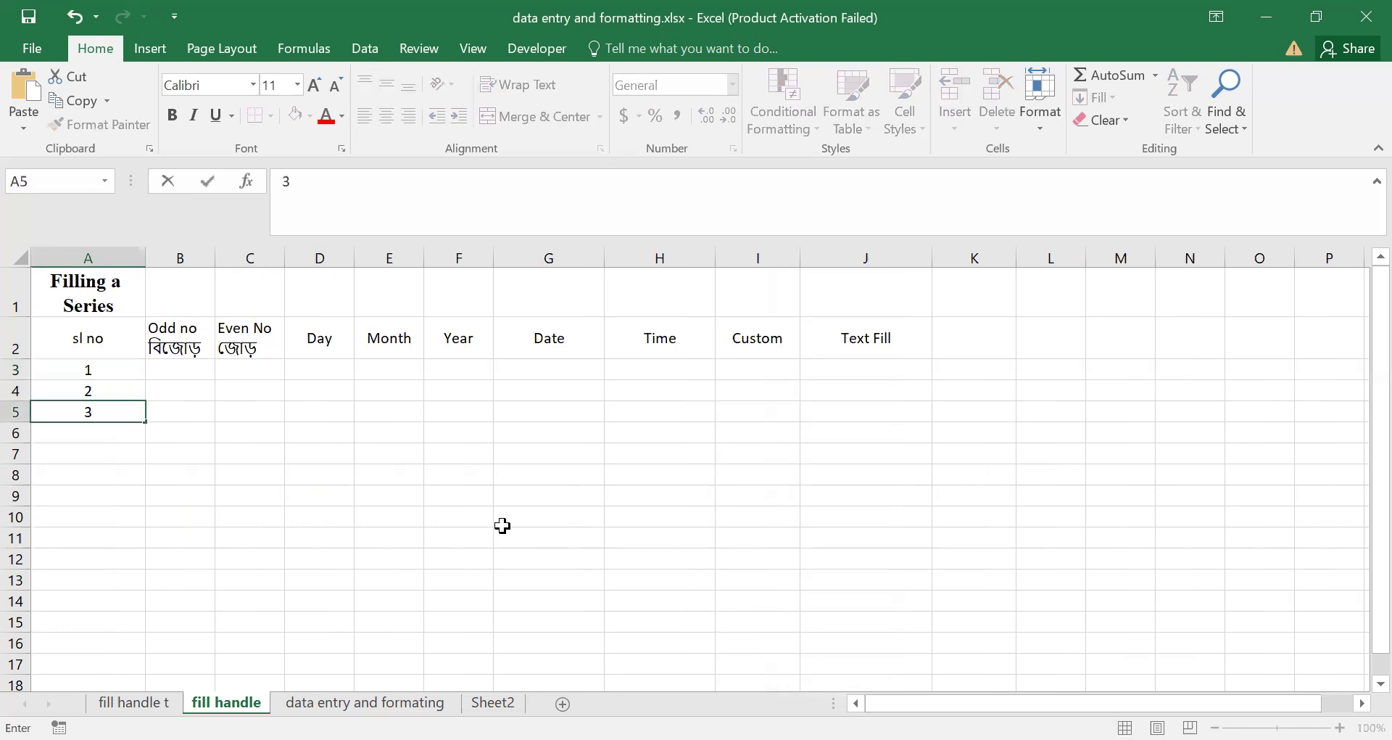
pyautogui.press('Return')
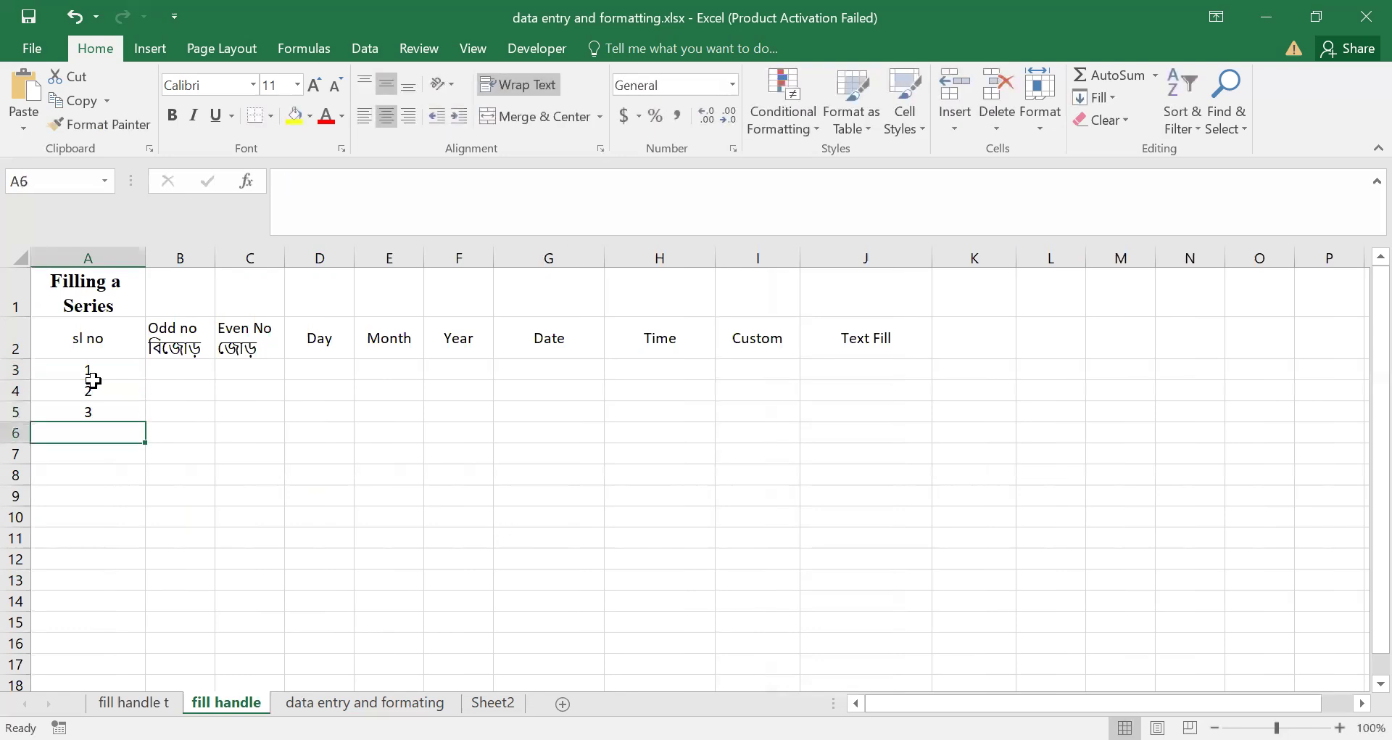
pyautogui.moveTo(92, 373); pyautogui.dragTo(95, 414)
pyautogui.click(97, 467)
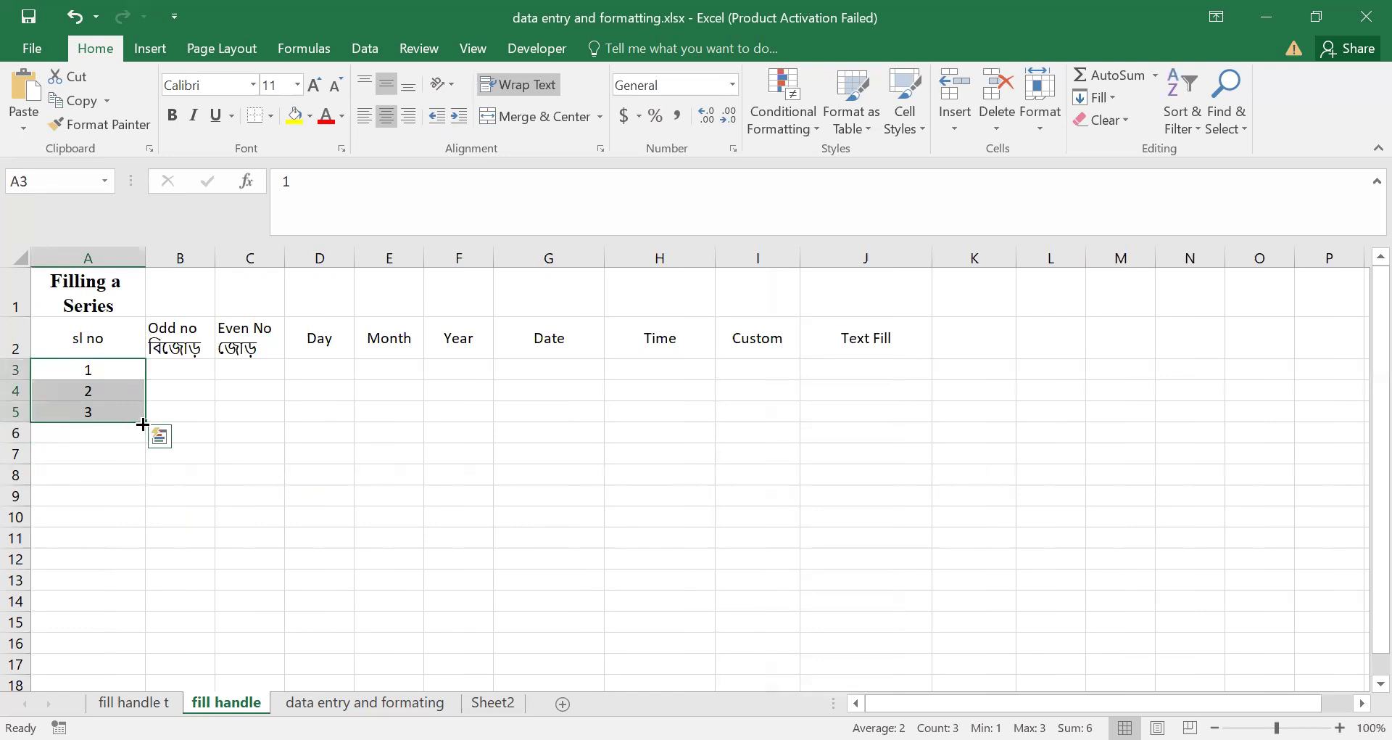
pyautogui.click(92, 434)
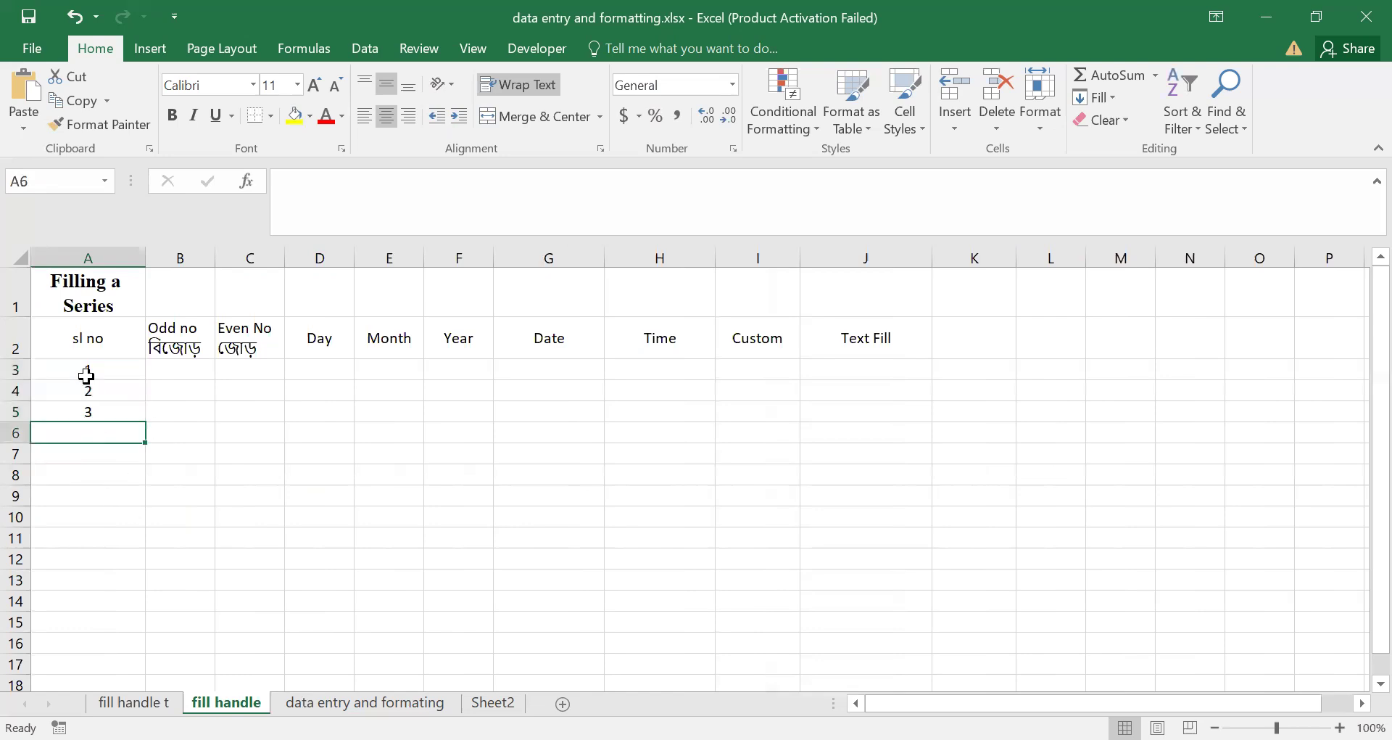
# Continue the numbering with 4, 5 and 6 in A6:A8
pyautogui.write('4')
pyautogui.press('Return')
pyautogui.write('5')
pyautogui.press('Return')
pyautogui.write('6')
pyautogui.press('Down')
pyautogui.press('Right')
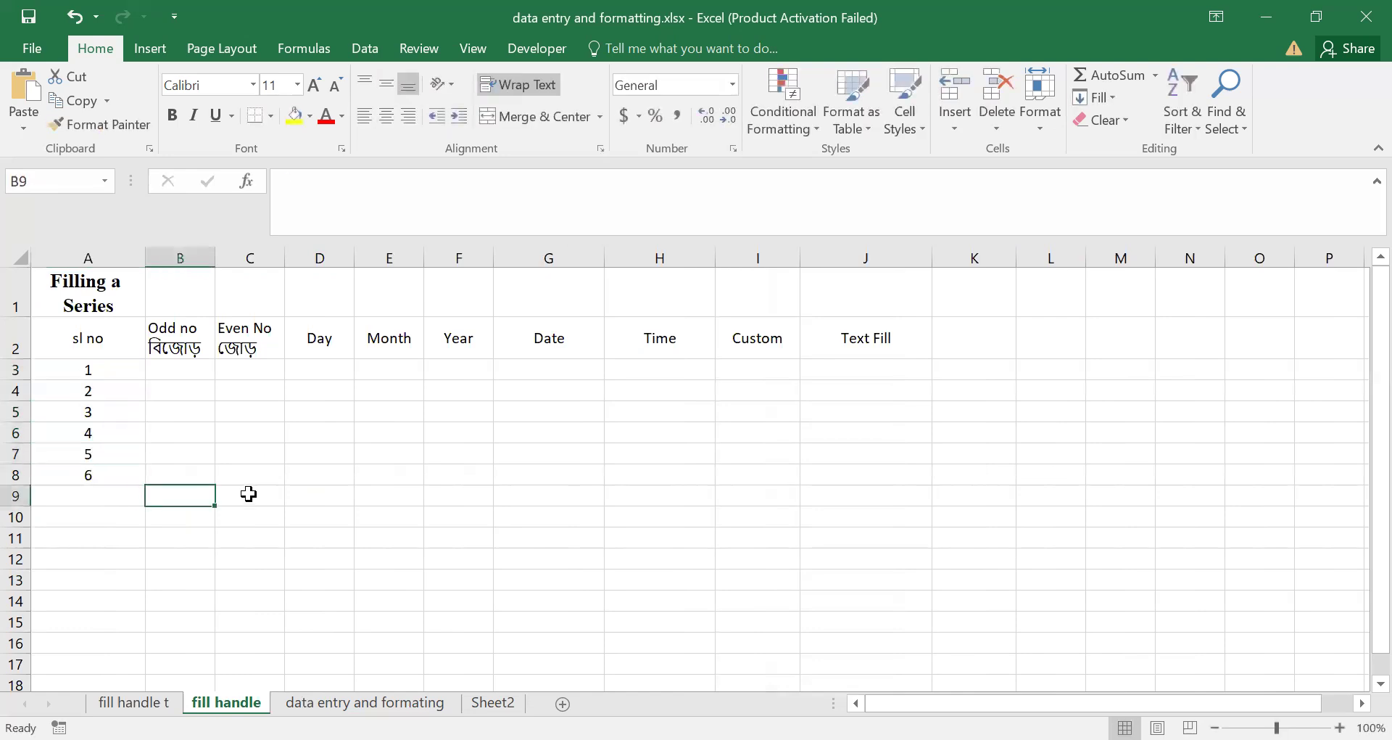
pyautogui.click(61, 504)
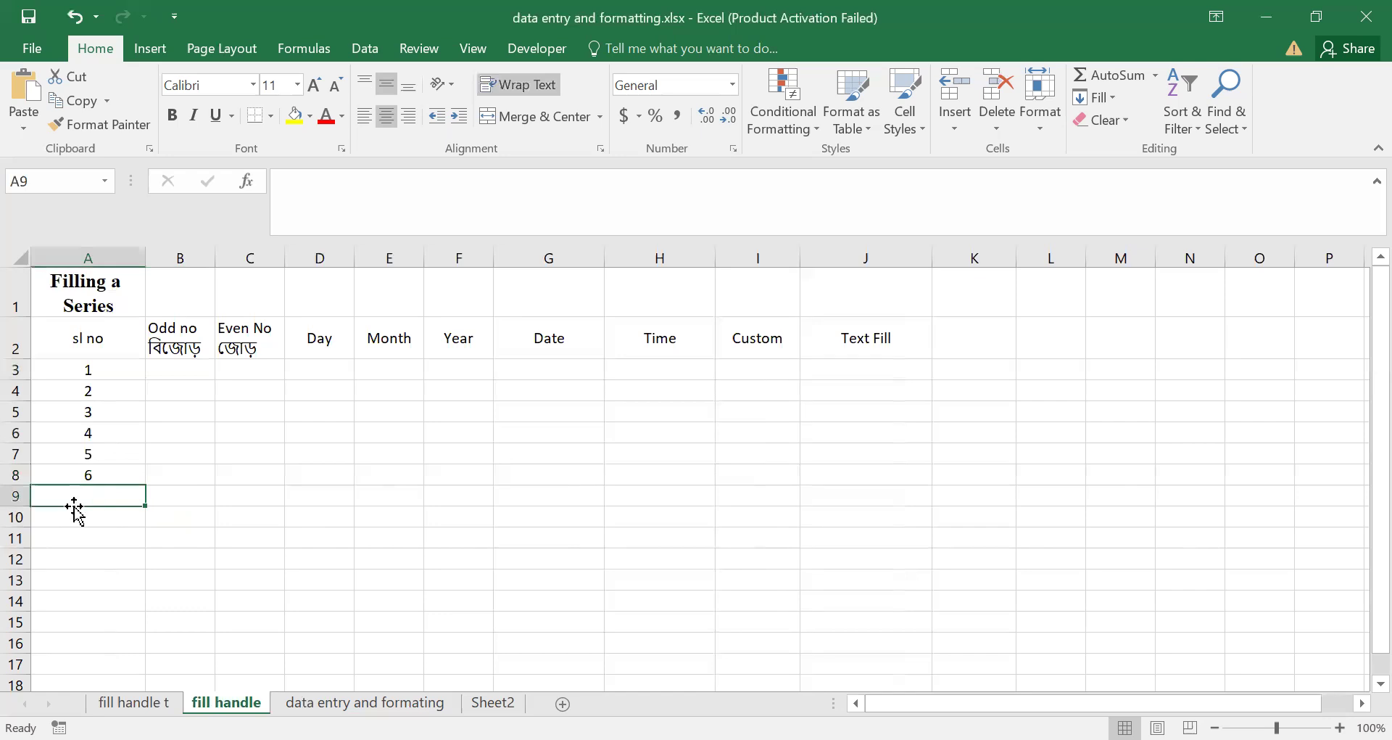
pyautogui.click(92, 371)
pyautogui.moveTo(91, 371); pyautogui.dragTo(90, 479)
pyautogui.click(209, 471)
# Clear 3–6 from A5:A8, keeping 1 and 2, and fill the series to row 193
pyautogui.moveTo(91, 370); pyautogui.dragTo(90, 475)
pyautogui.click(332, 454)
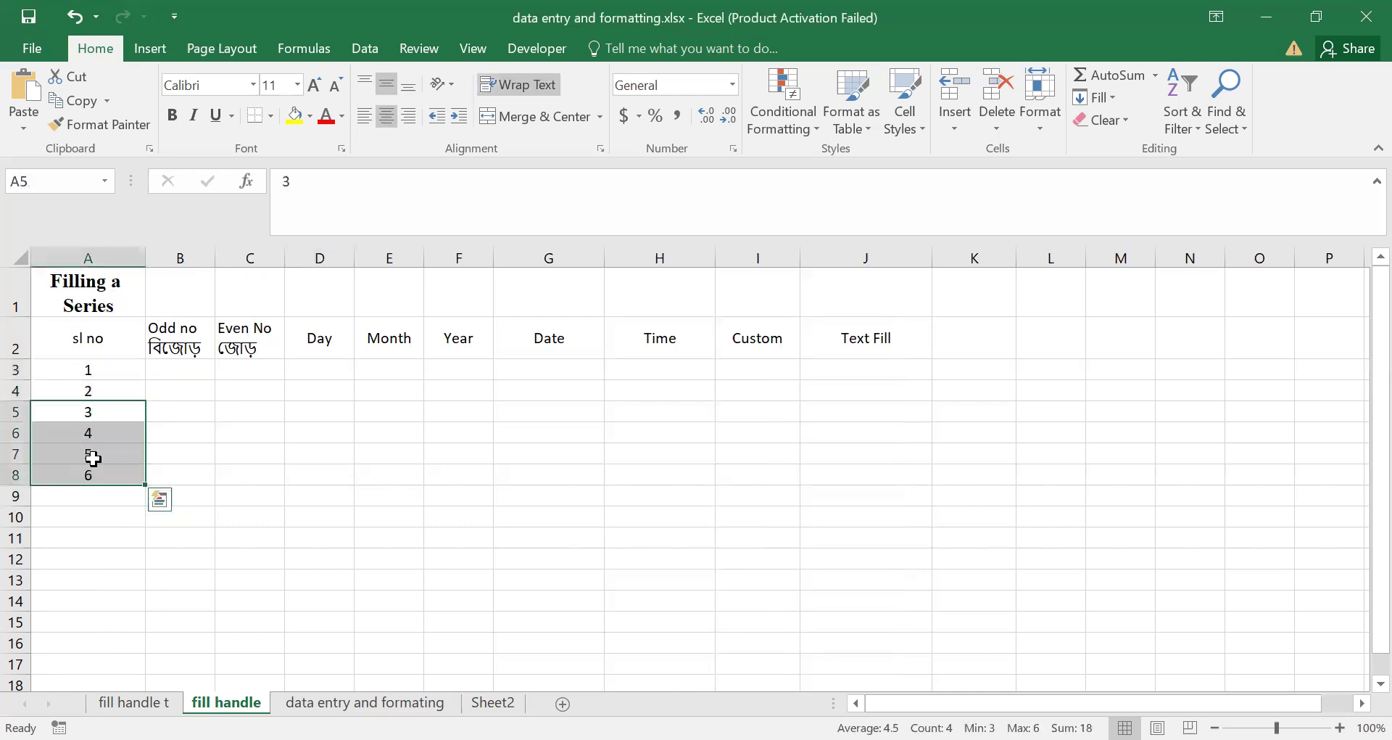
pyautogui.press('Delete')
pyautogui.click(89, 371)
pyautogui.click(90, 390)
pyautogui.click(90, 369)
pyautogui.moveTo(90, 369); pyautogui.dragTo(90, 390)
pyautogui.click(53, 491)
pyautogui.click(89, 367)
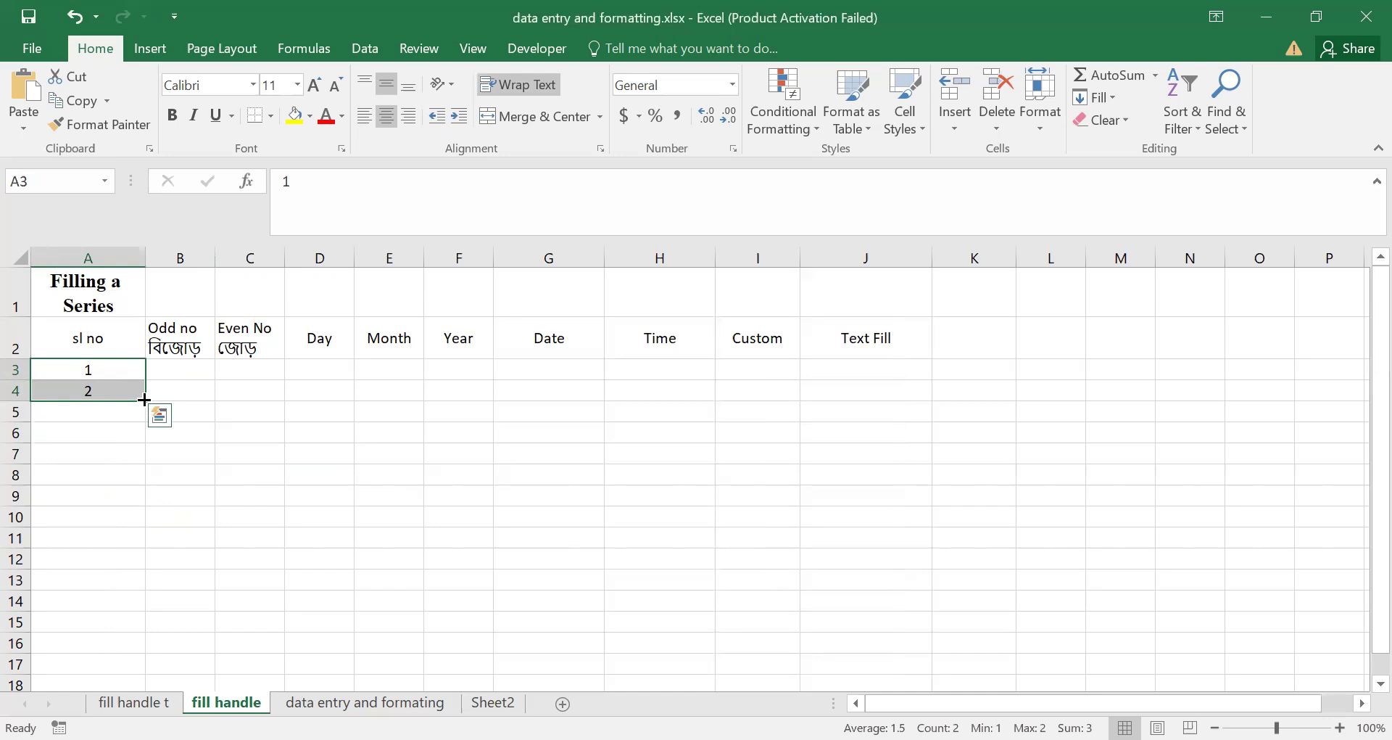
pyautogui.moveTo(144, 399); pyautogui.dragTo(146, 602)
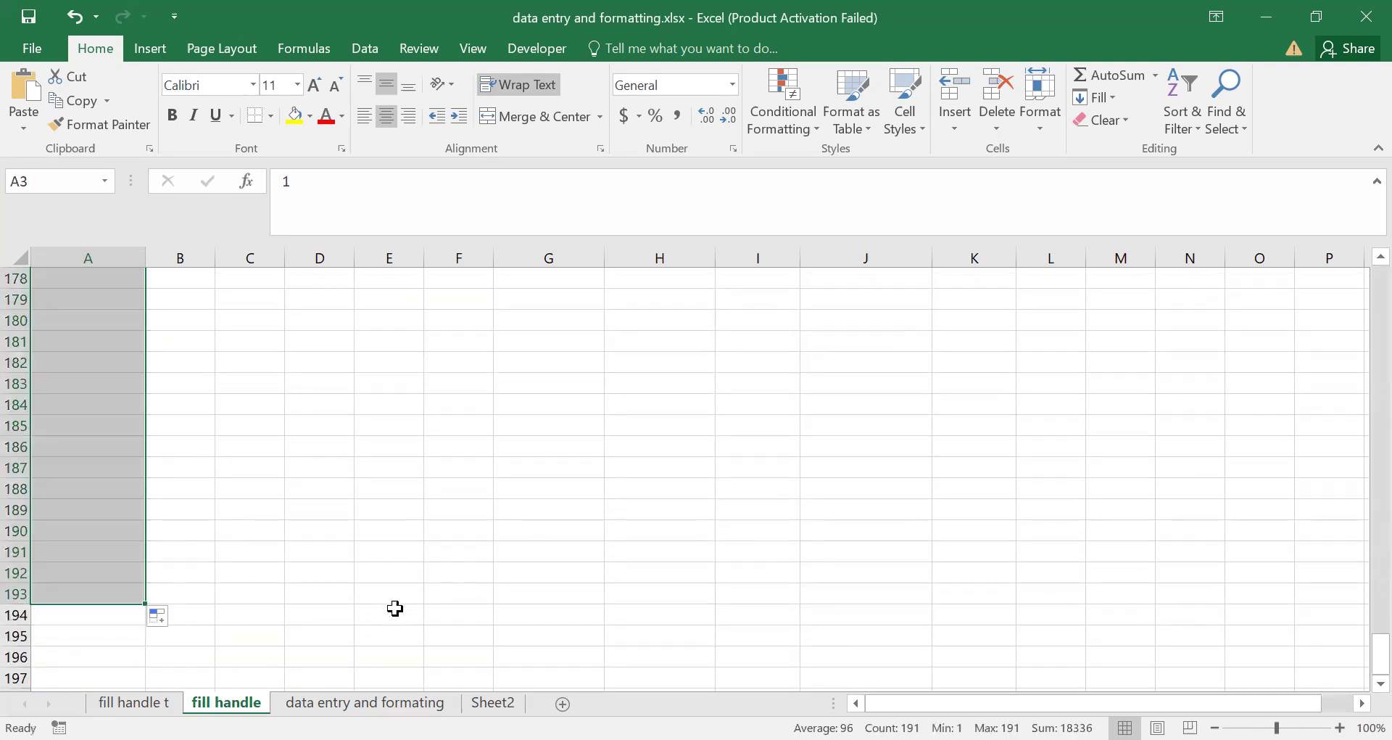
# Scroll back to the top and reselect A3, where the 1–191 numbering starts
pyautogui.scroll(20, 389, 600)
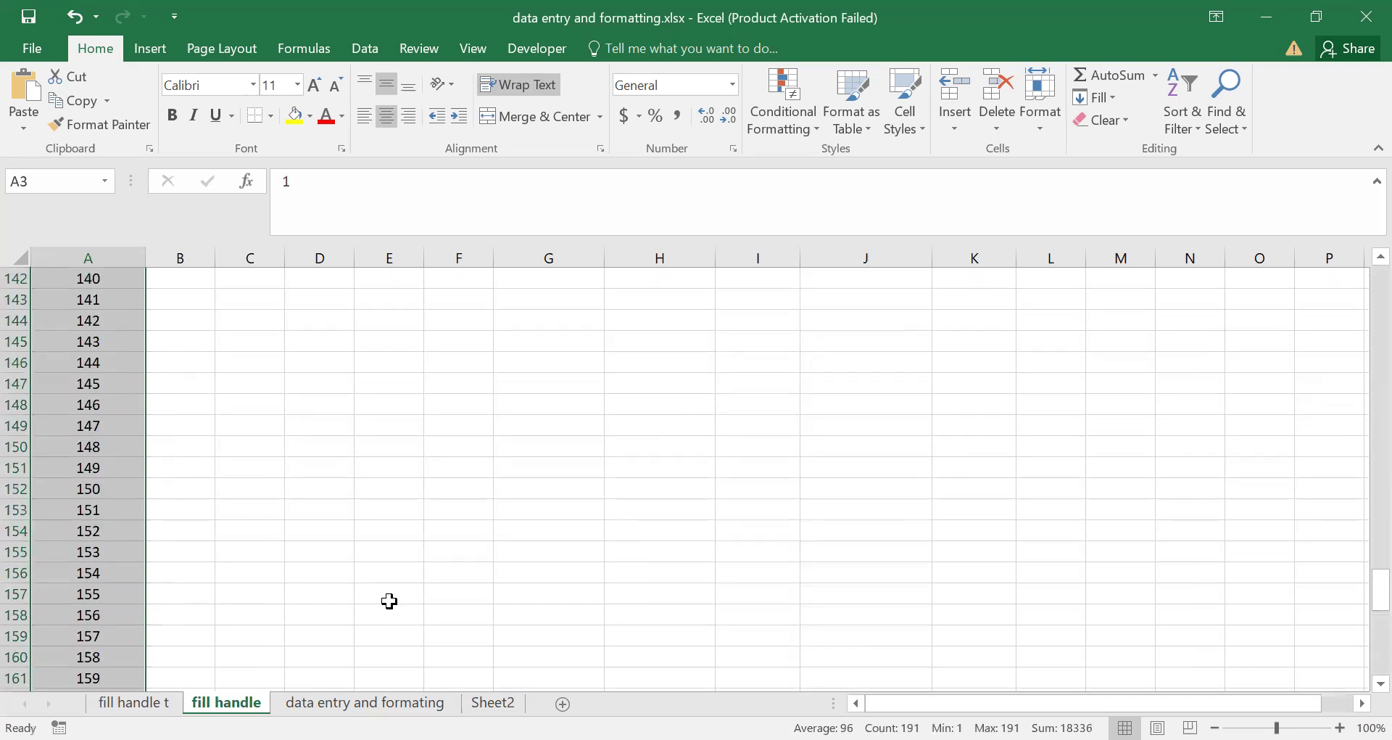
pyautogui.scroll(20, 390, 601)
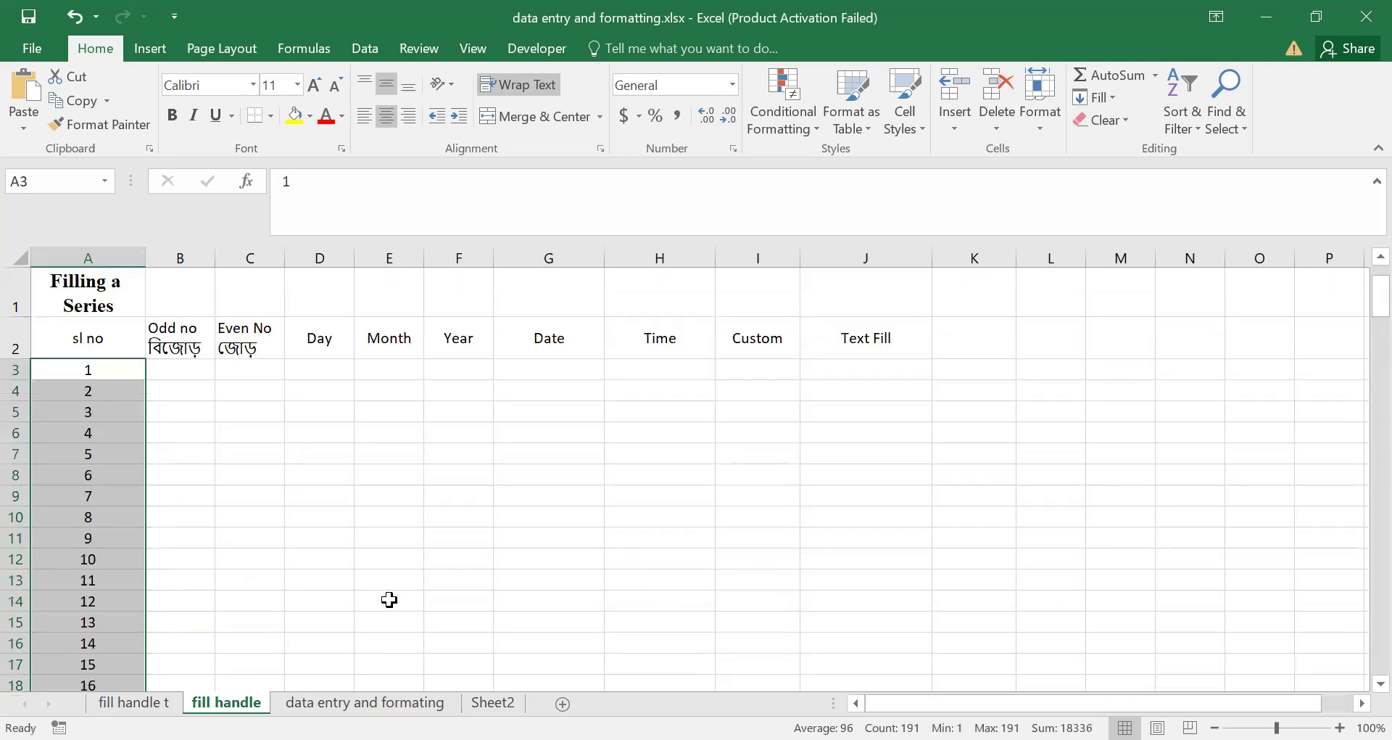
pyautogui.click(243, 463)
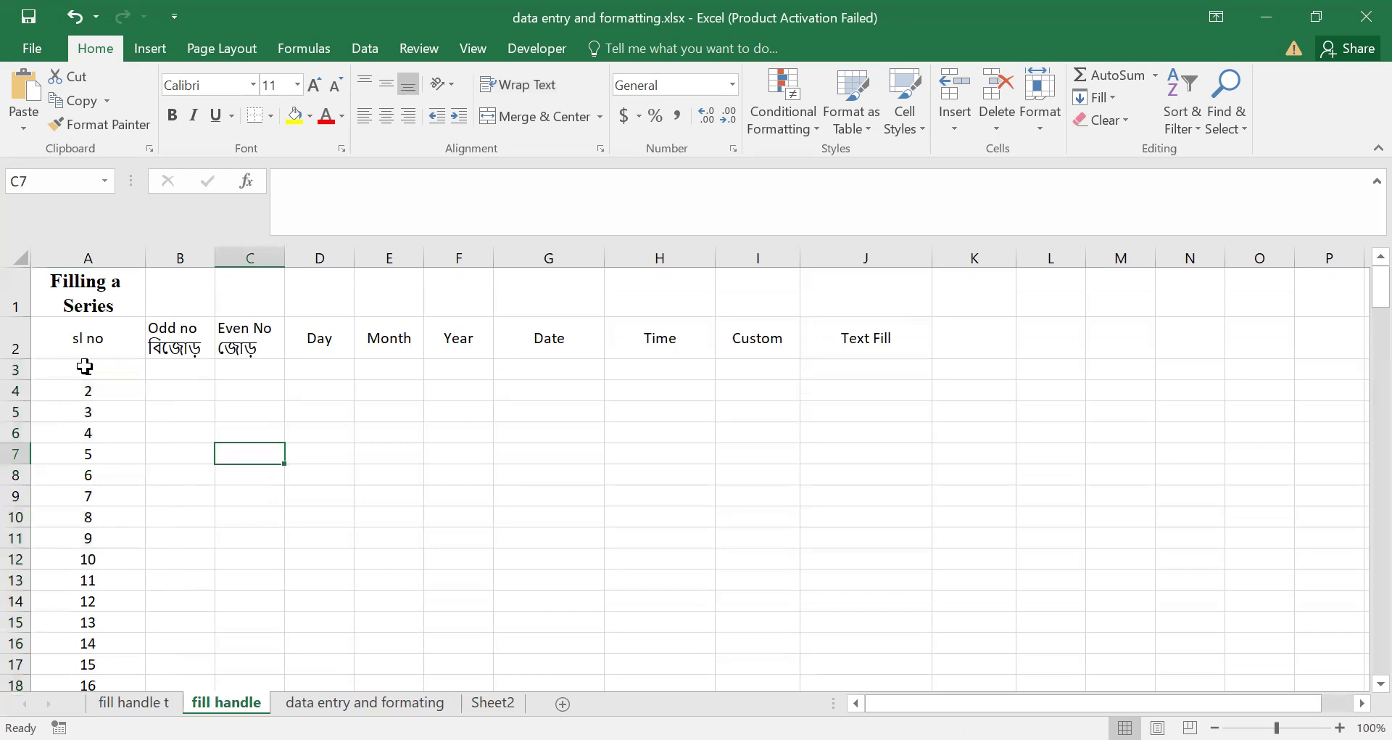
pyautogui.click(85, 366)
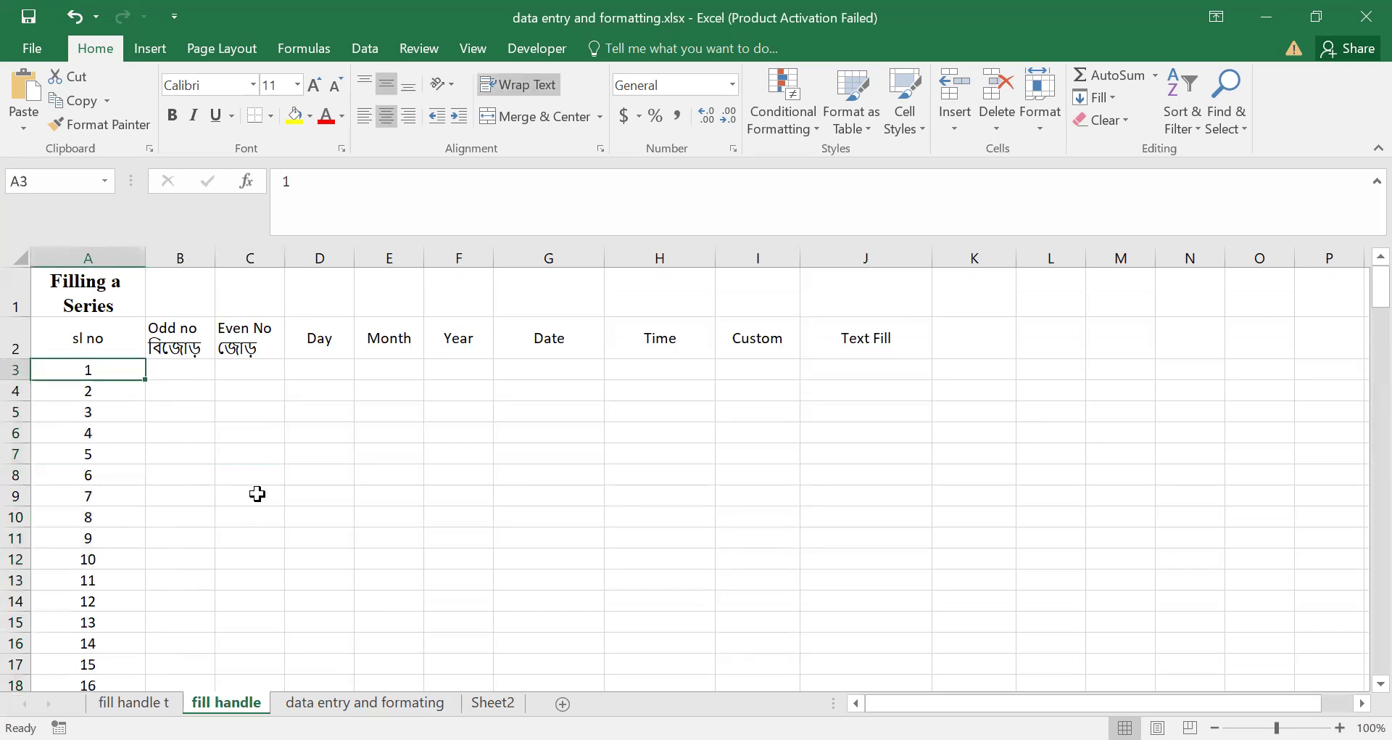
pyautogui.click(157, 435)
pyautogui.click(91, 371)
pyautogui.click(119, 447)
pyautogui.click(95, 369)
pyautogui.click(37, 47)
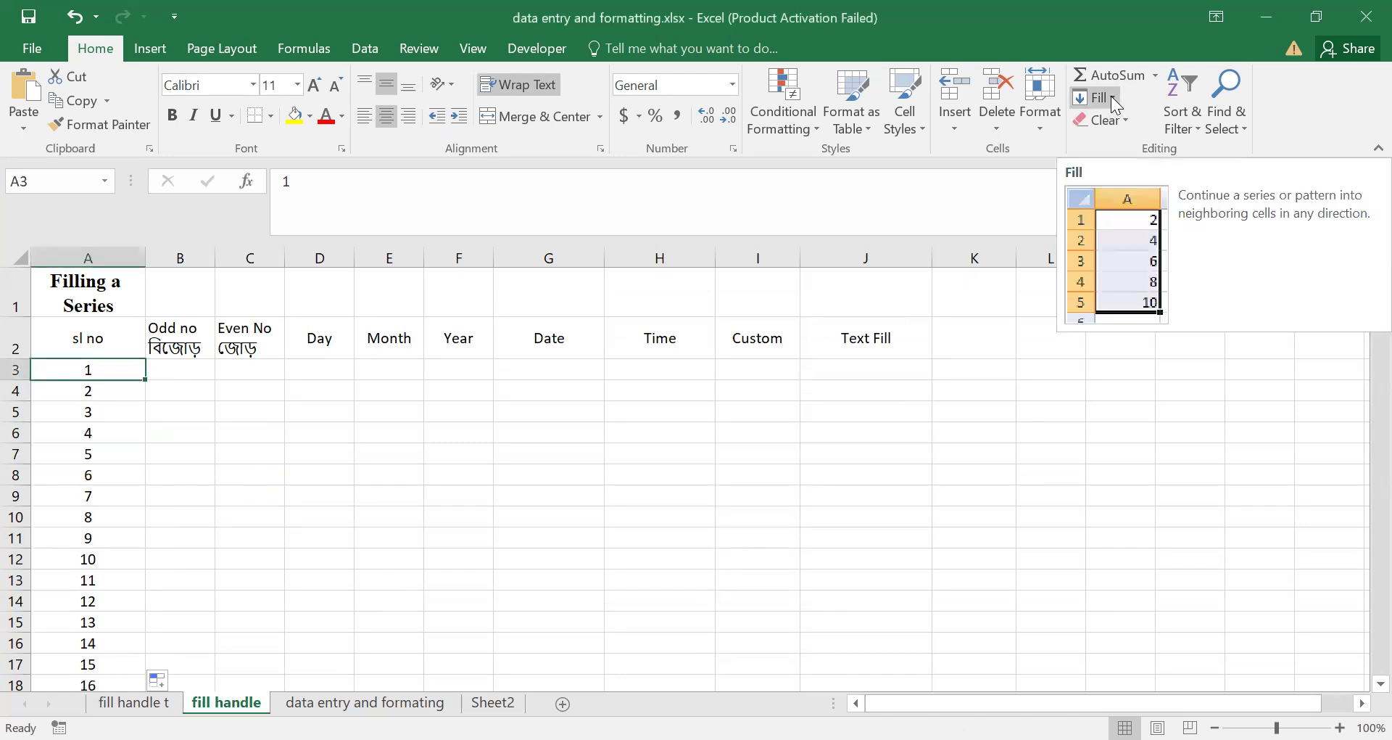
# Fill column A as a linear series down the column, step 1, stop value 1000
pyautogui.click(1111, 96)
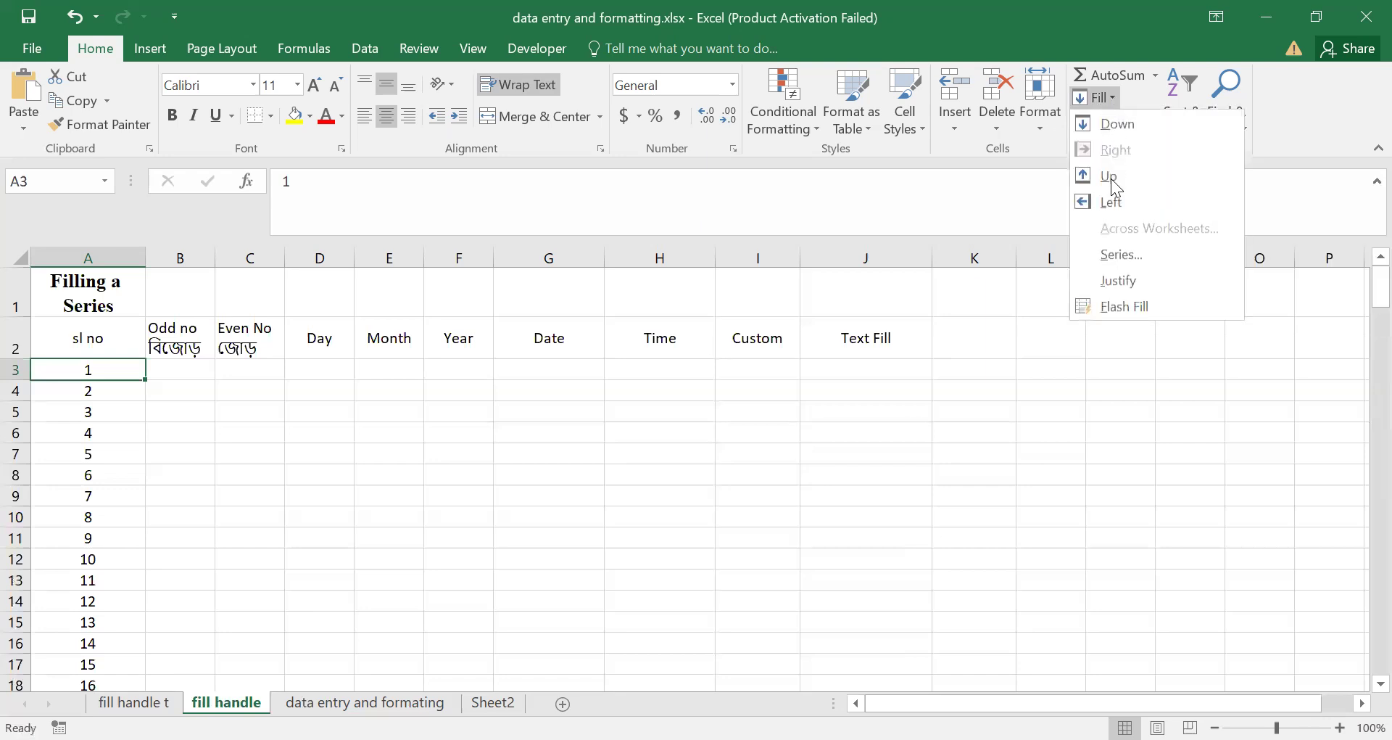
pyautogui.click(1117, 253)
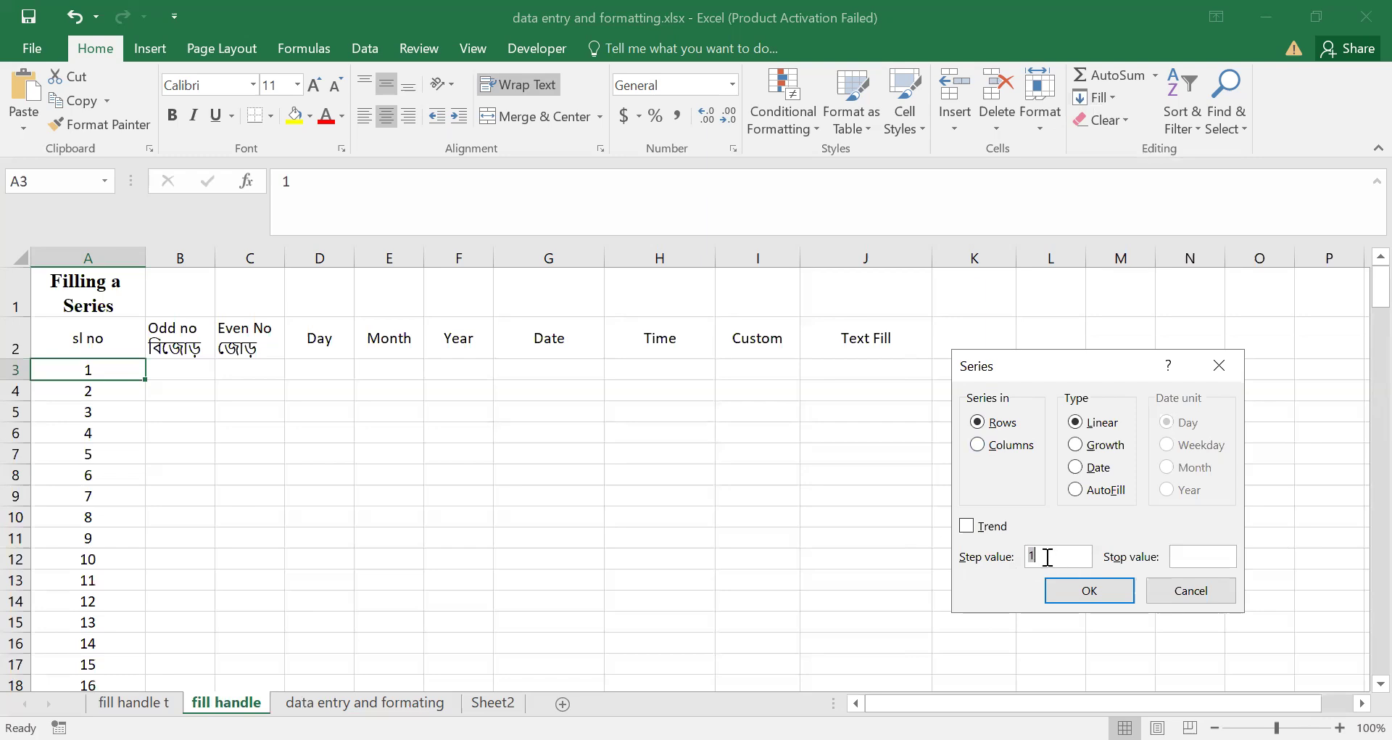
pyautogui.click(1198, 556)
pyautogui.write('1000')
pyautogui.click(983, 446)
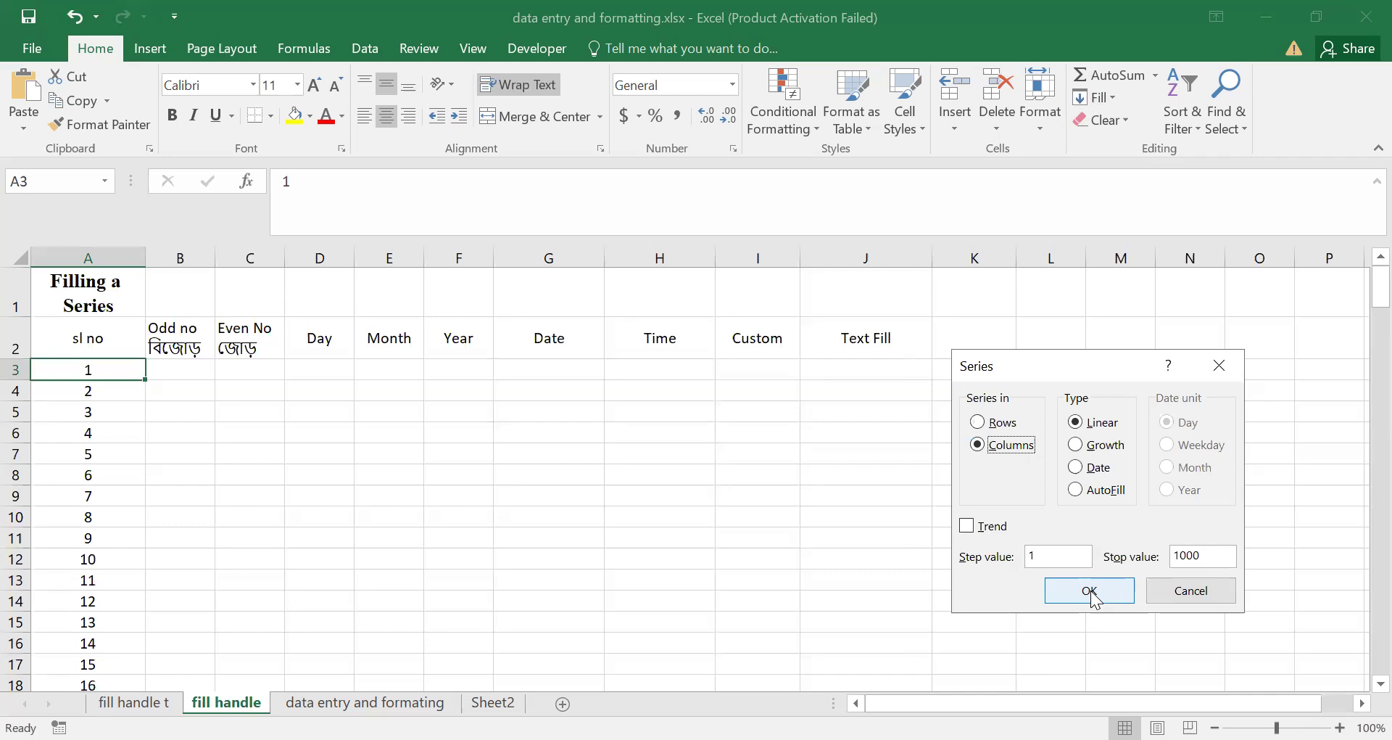
pyautogui.click(1090, 591)
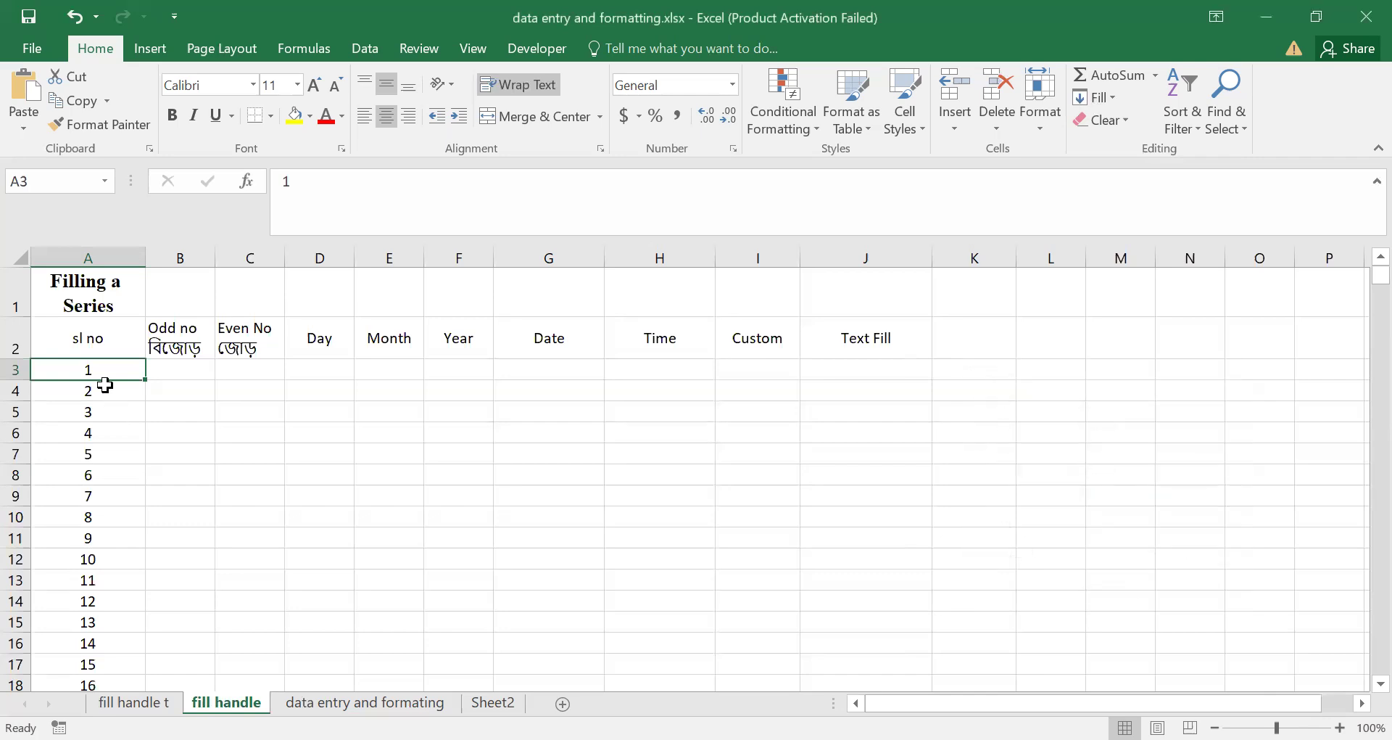
pyautogui.scroll(-20, 105, 385)
pyautogui.scroll(-20, 115, 451)
pyautogui.scroll(19, 115, 506)
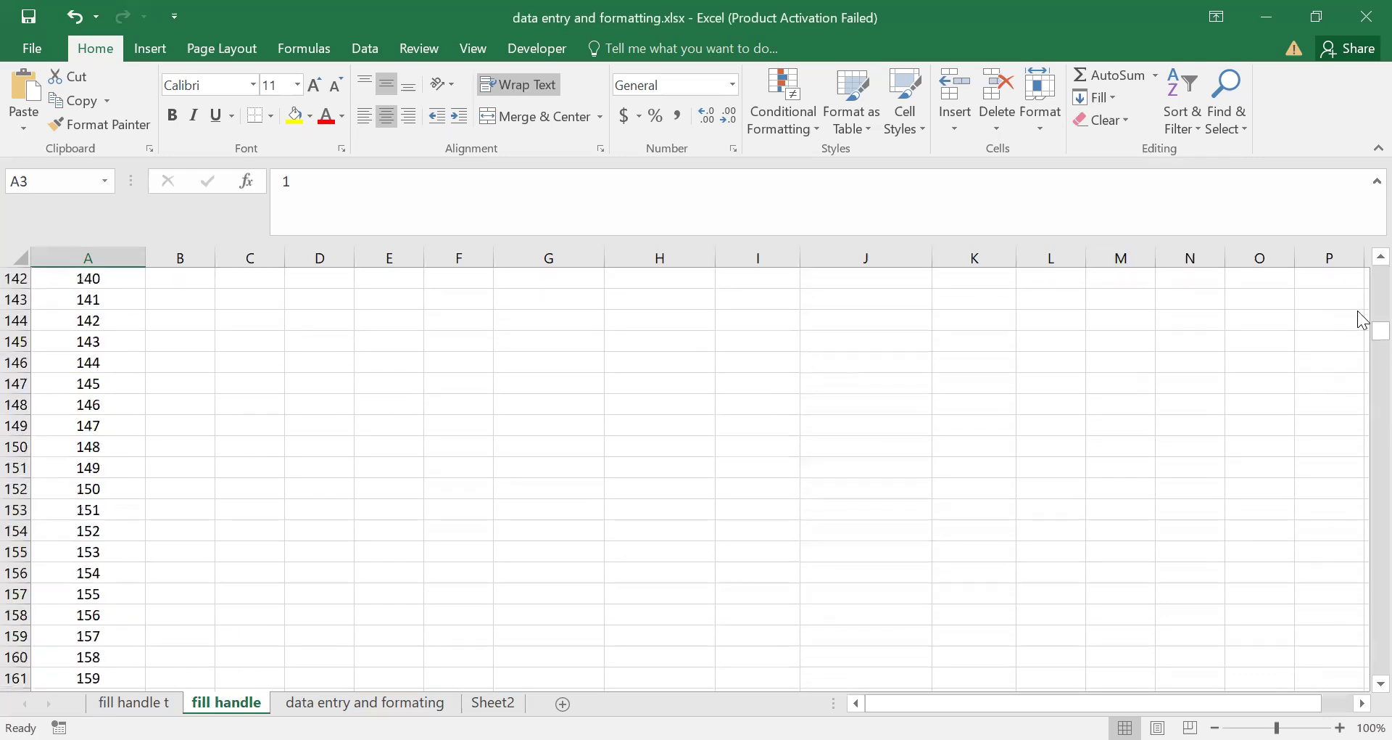
pyautogui.moveTo(1361, 338); pyautogui.dragTo(1363, 327)
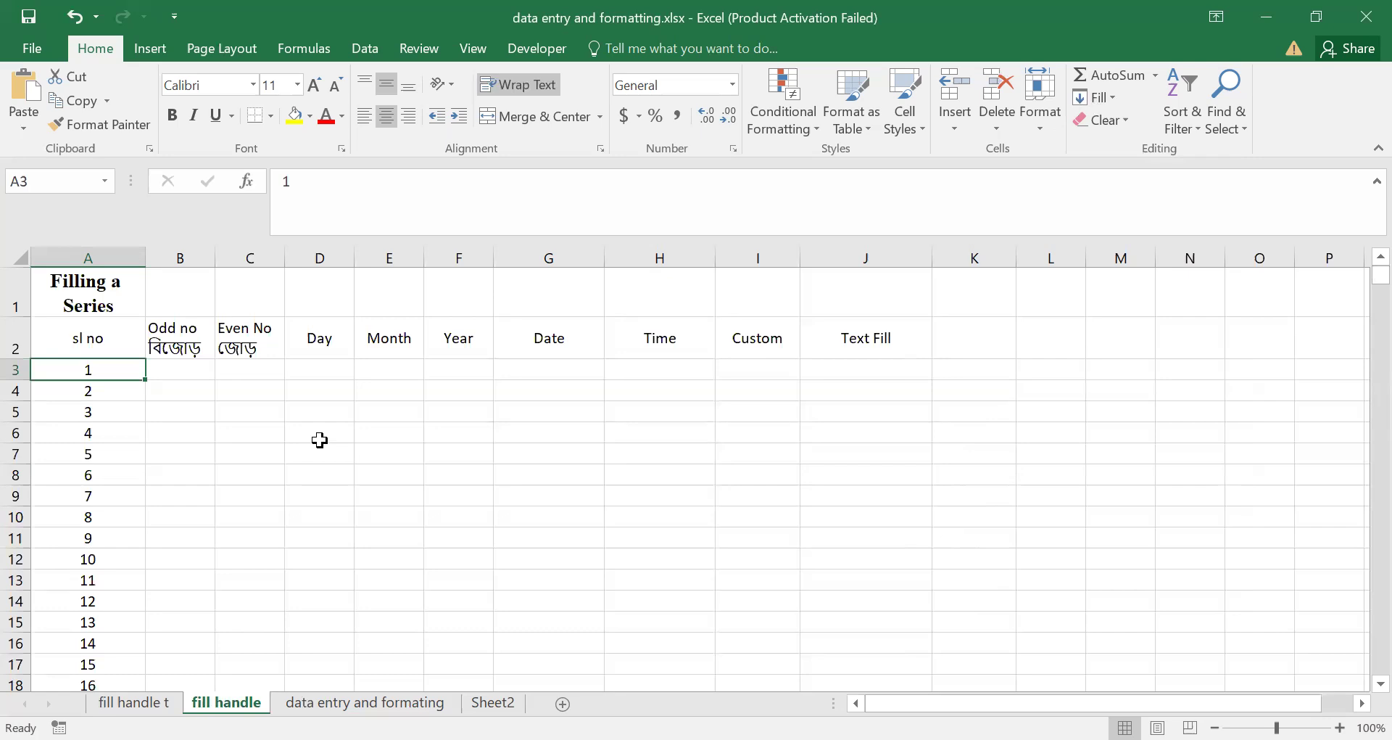
pyautogui.hotkey('ctrl', 'Down')
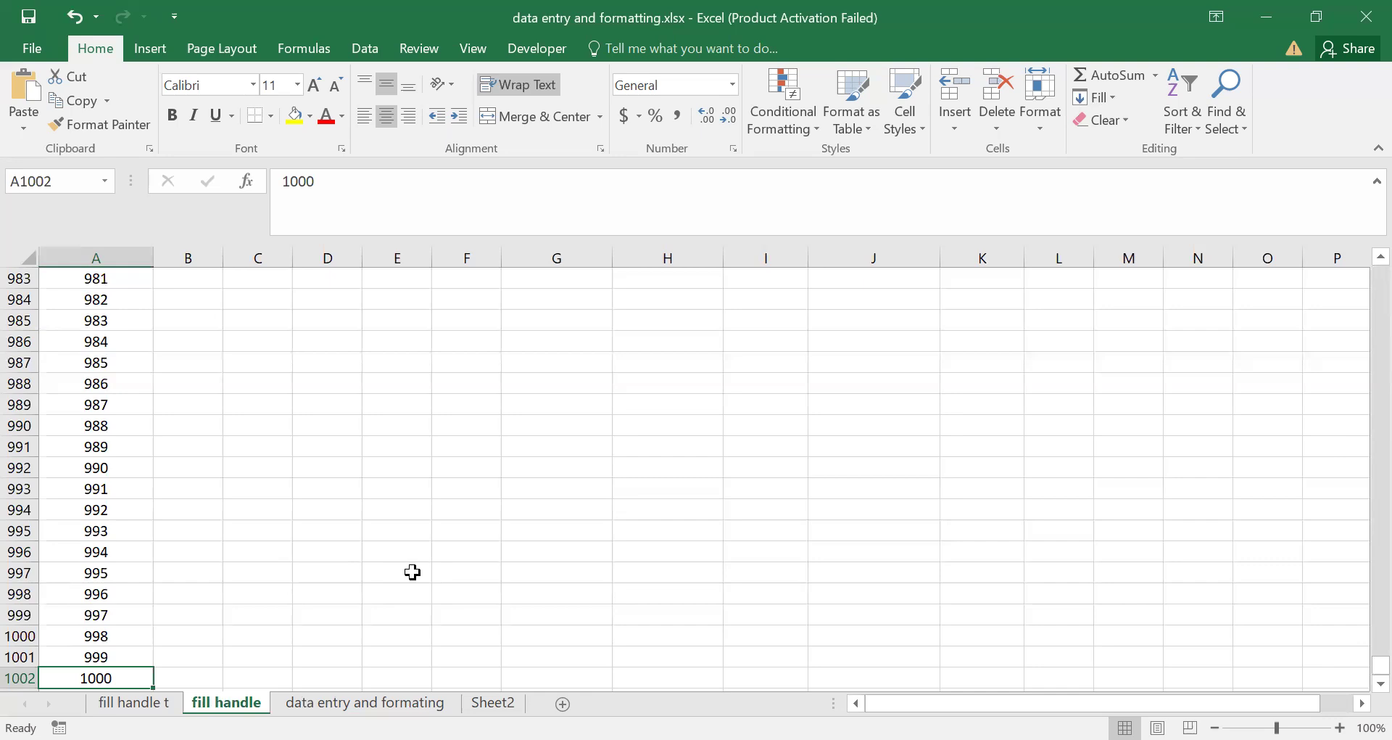
pyautogui.hotkey('ctrl', 'Home')
pyautogui.click(259, 435)
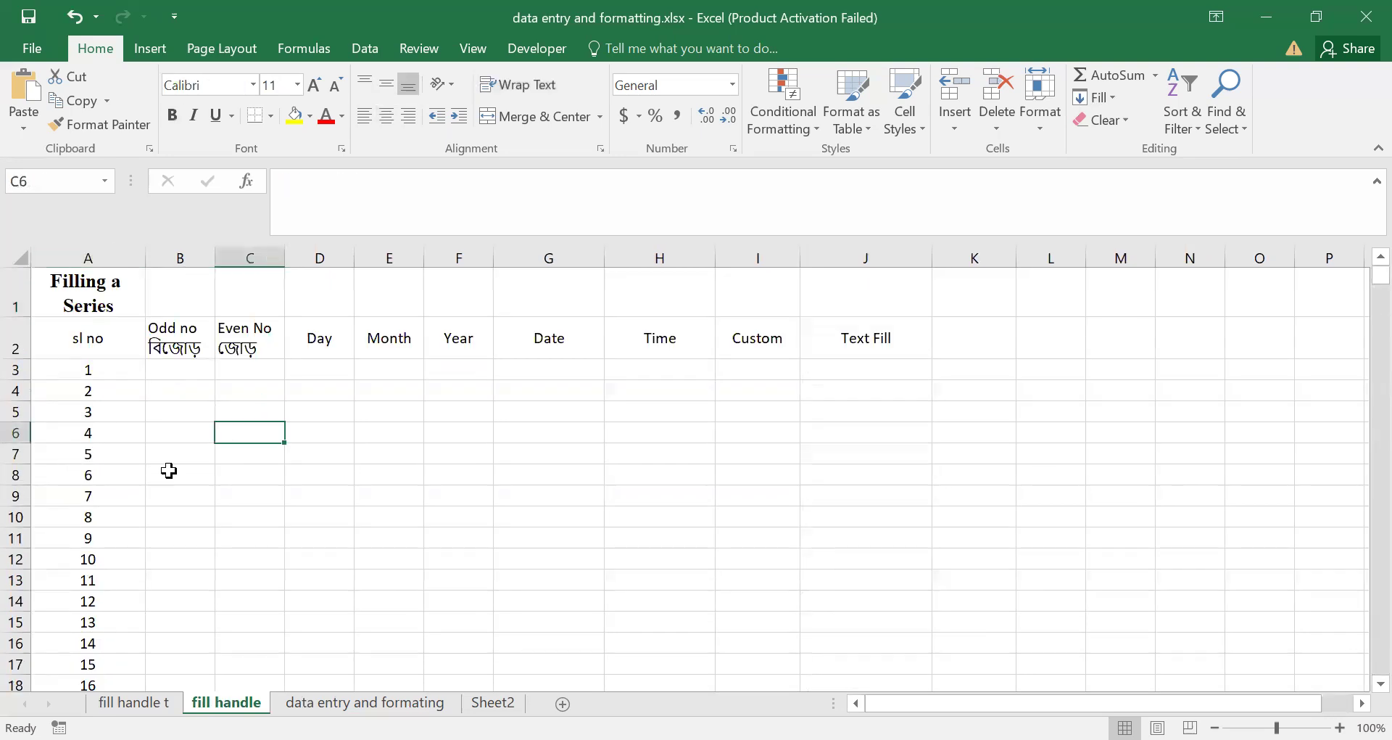
pyautogui.click(178, 371)
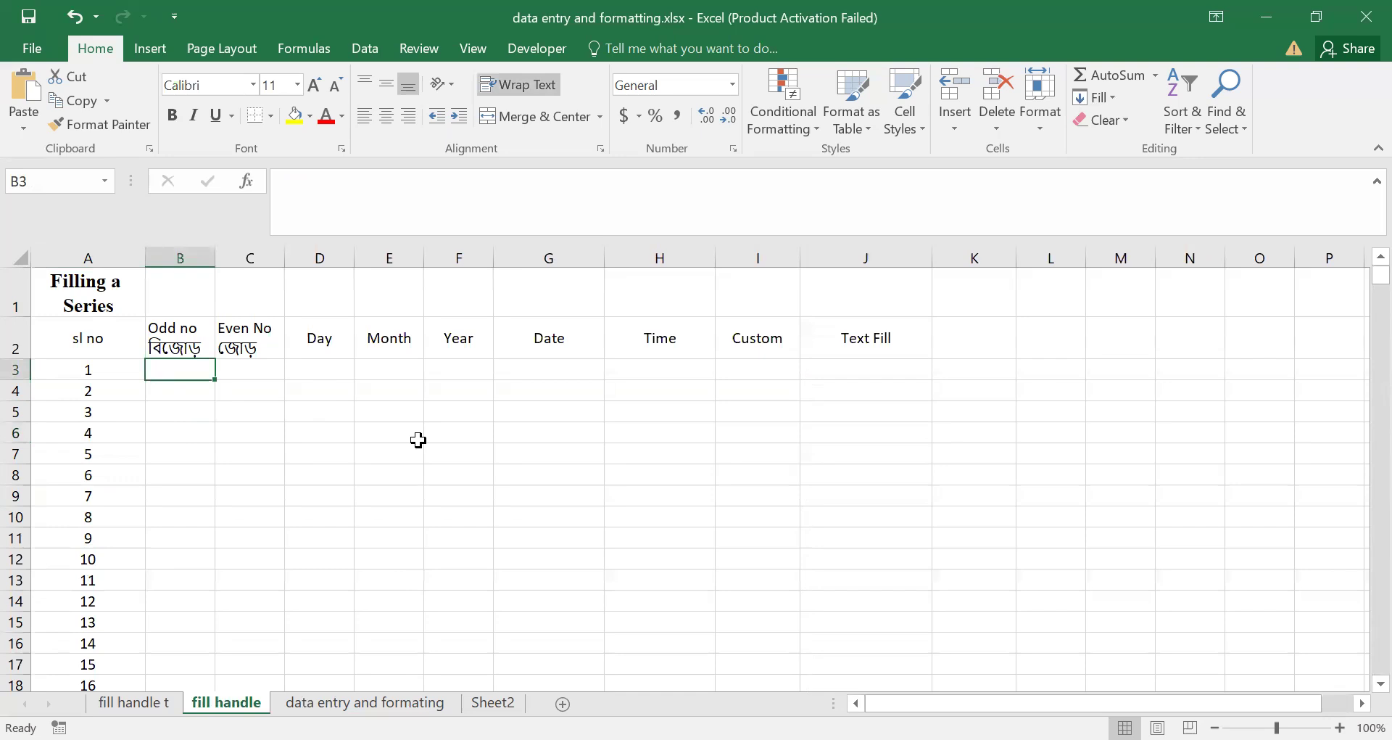
# Enter 1 and 3 in B3:B4 and fill the odd numbers down to 31
pyautogui.write('1')
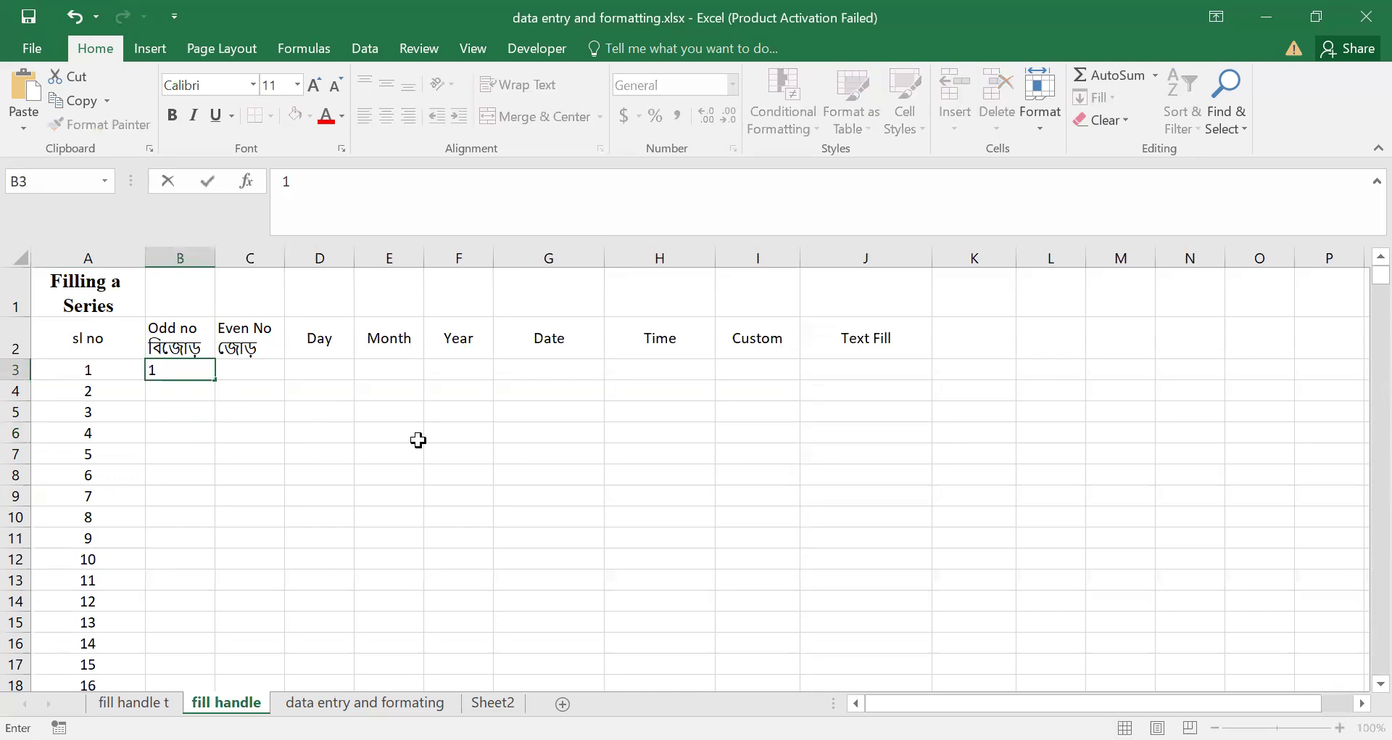
pyautogui.press('Return')
pyautogui.write('3')
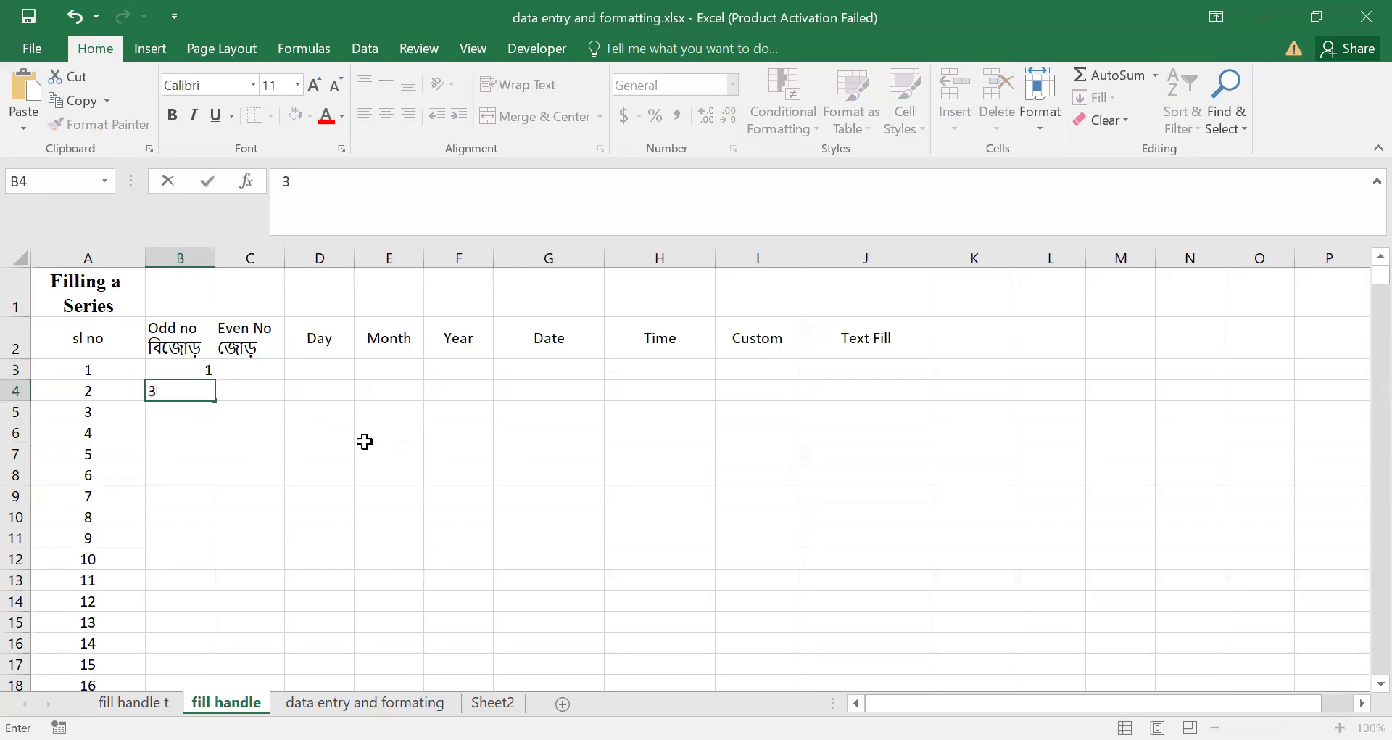
pyautogui.click(183, 432)
pyautogui.moveTo(205, 373); pyautogui.dragTo(216, 660)
pyautogui.scroll(4, 367, 476)
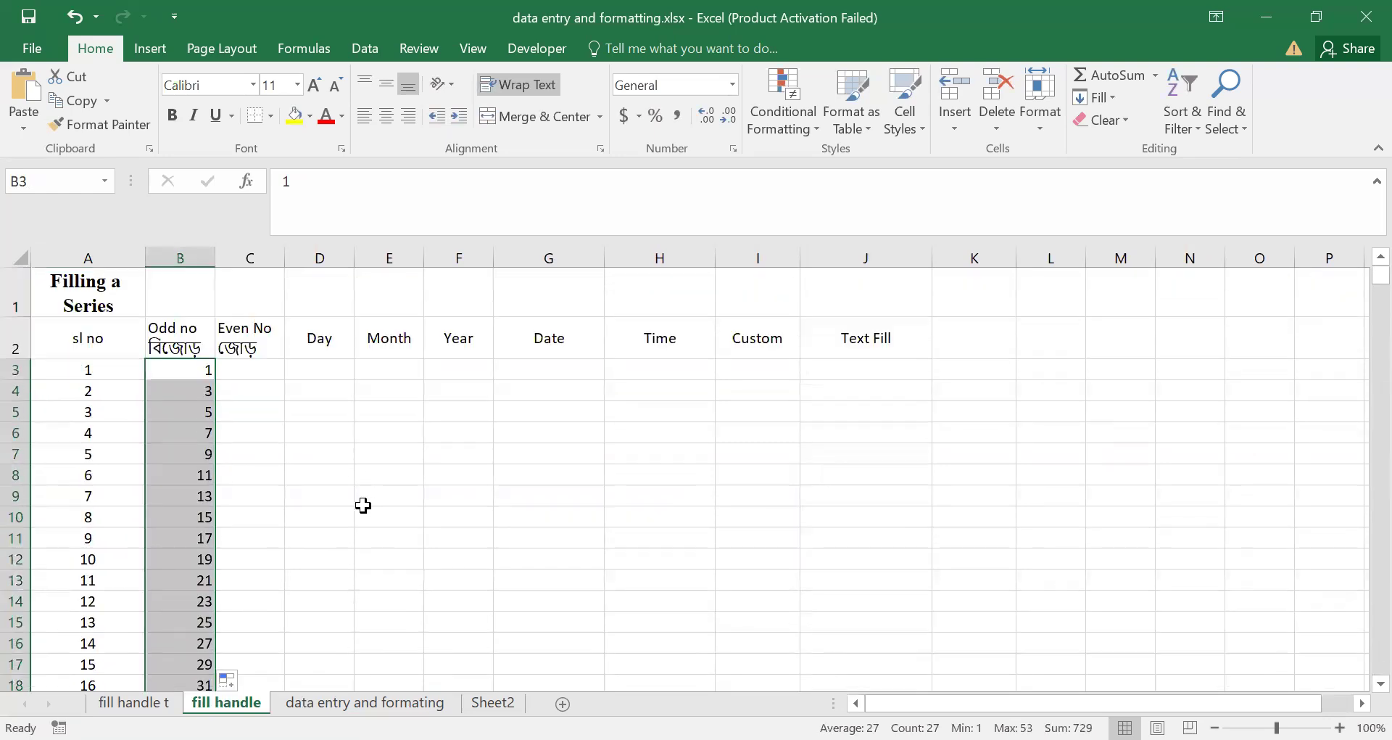
# Enter 2 and 4 in C3:C4 and fill the even numbers down to 32
pyautogui.click(255, 367)
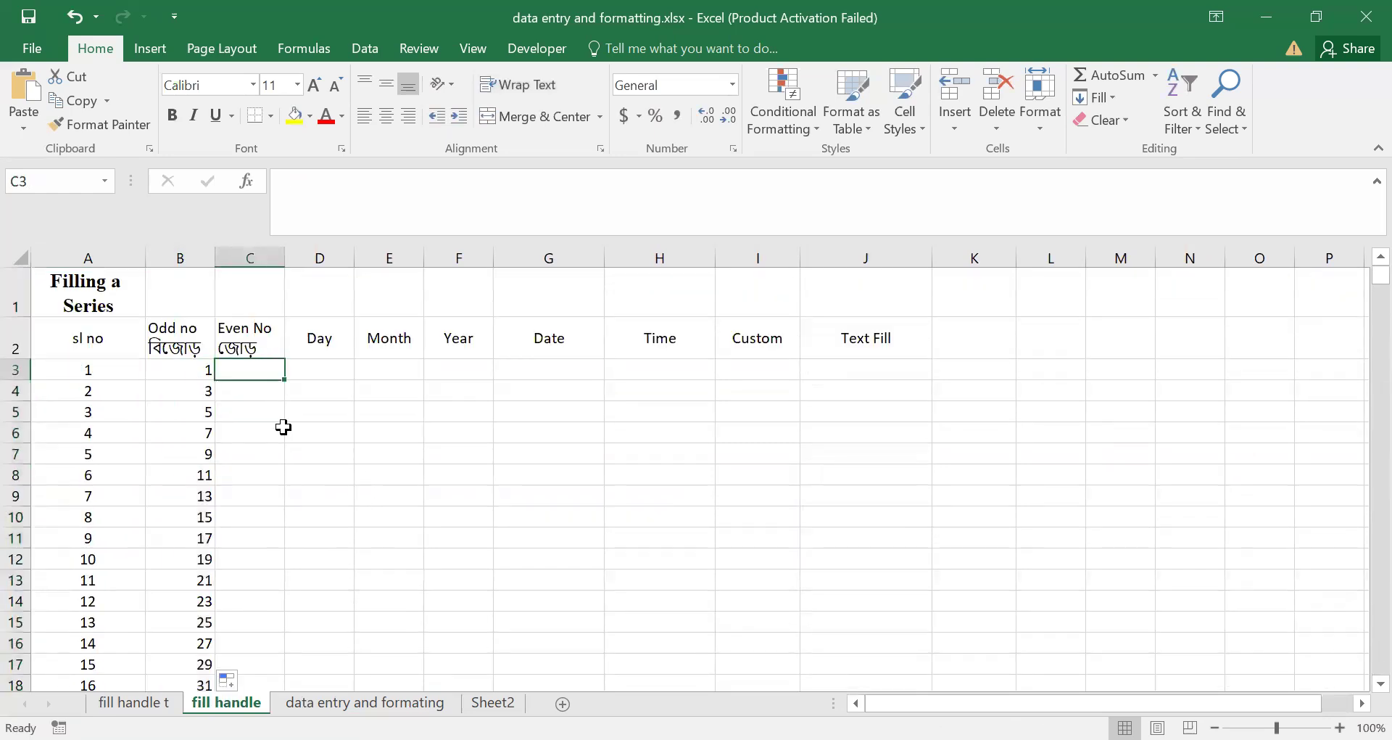
pyautogui.write('2')
pyautogui.press('Return')
pyautogui.write('4')
pyautogui.click(249, 433)
pyautogui.moveTo(273, 371); pyautogui.dragTo(273, 396)
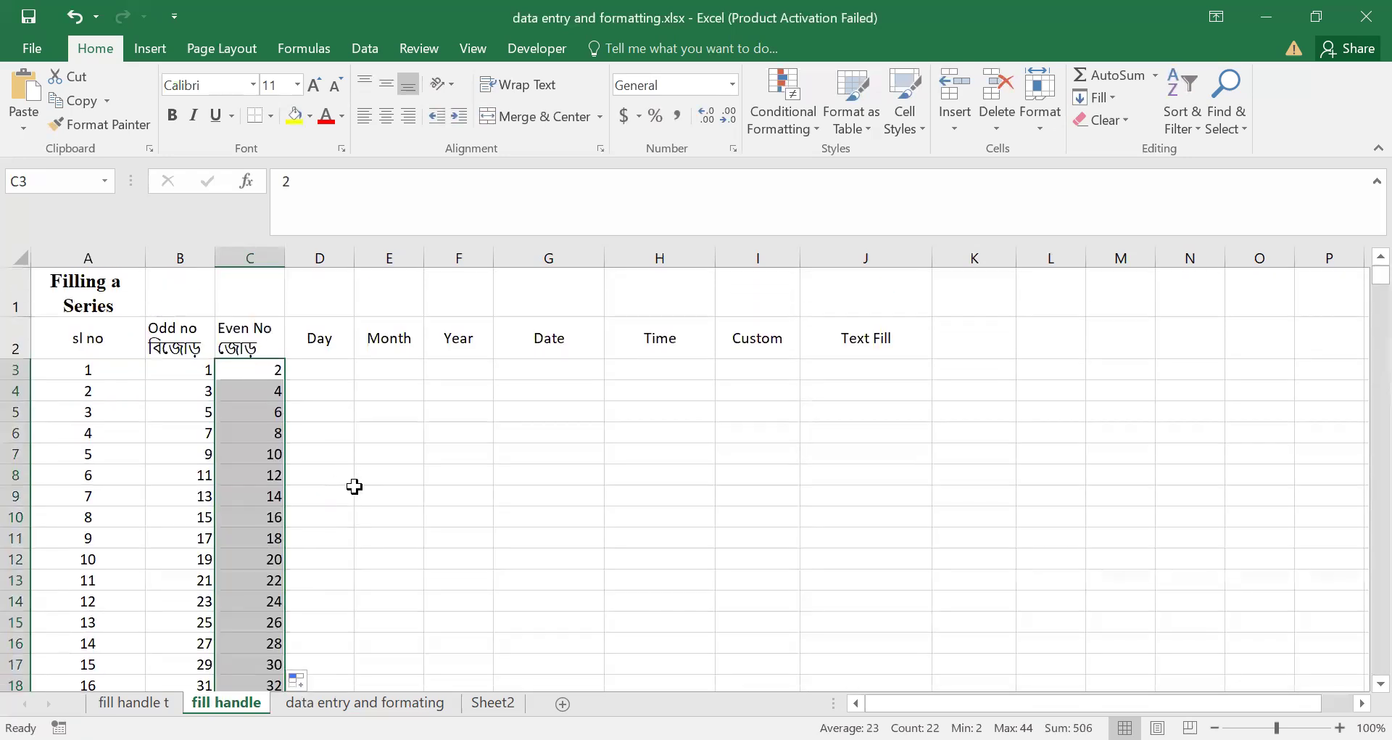
pyautogui.click(359, 494)
pyautogui.moveTo(101, 256); pyautogui.dragTo(251, 259)
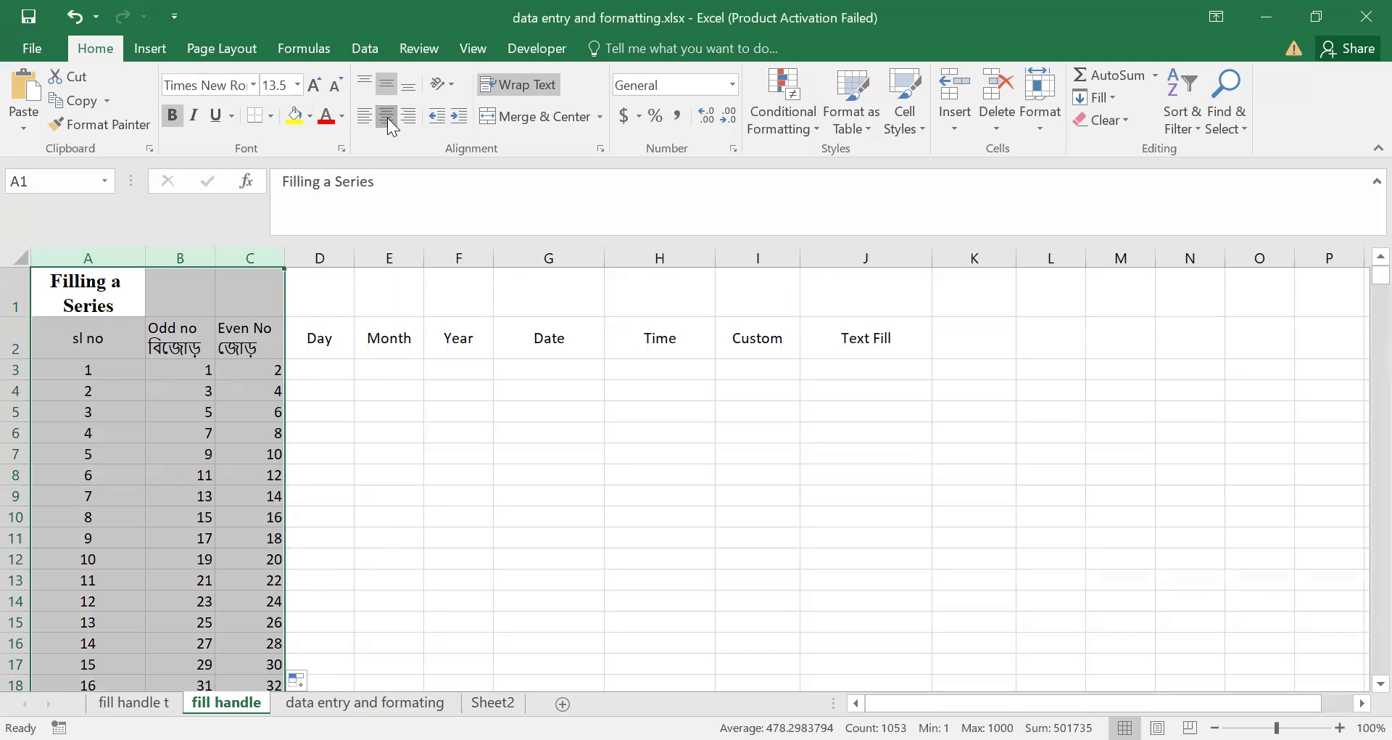
# Centre the contents of columns A–C and D–J, then type Saturday in D3
pyautogui.click(387, 117)
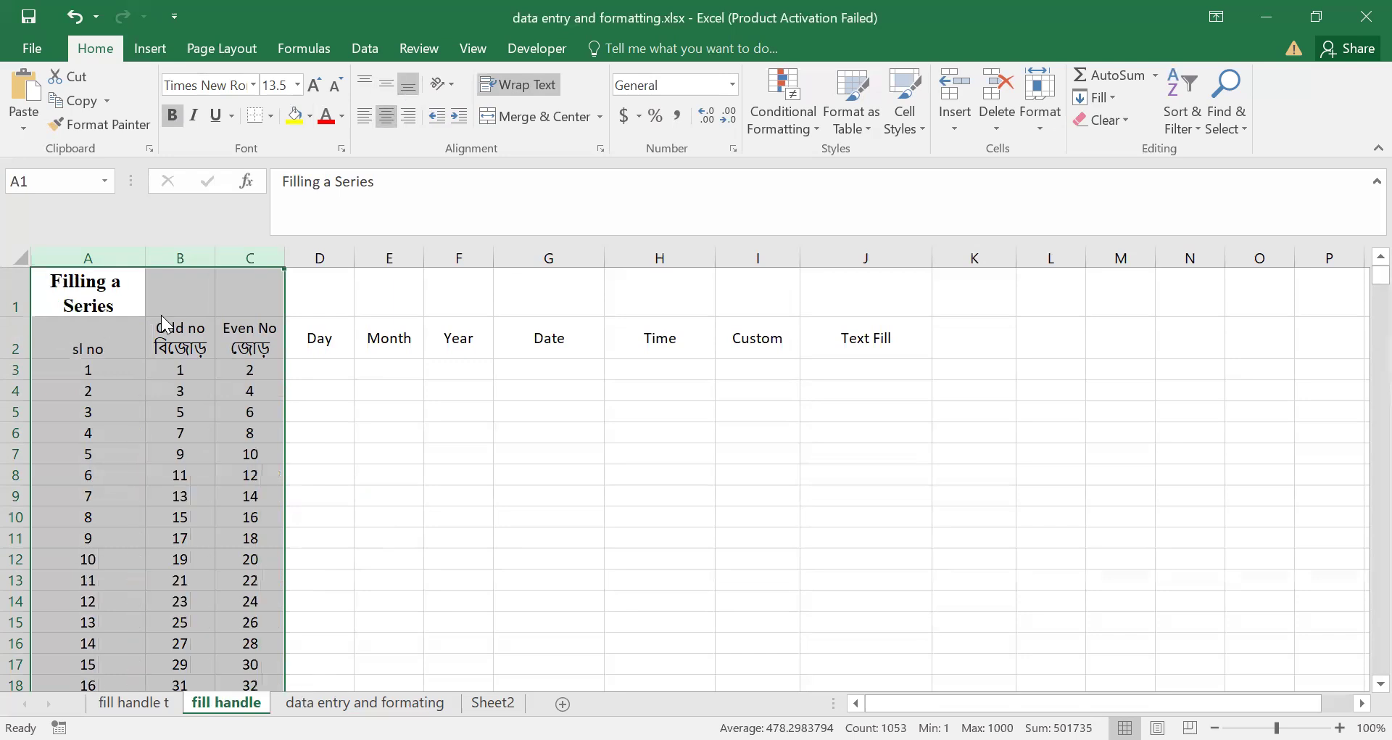
pyautogui.click(400, 492)
pyautogui.moveTo(414, 448); pyautogui.dragTo(408, 436)
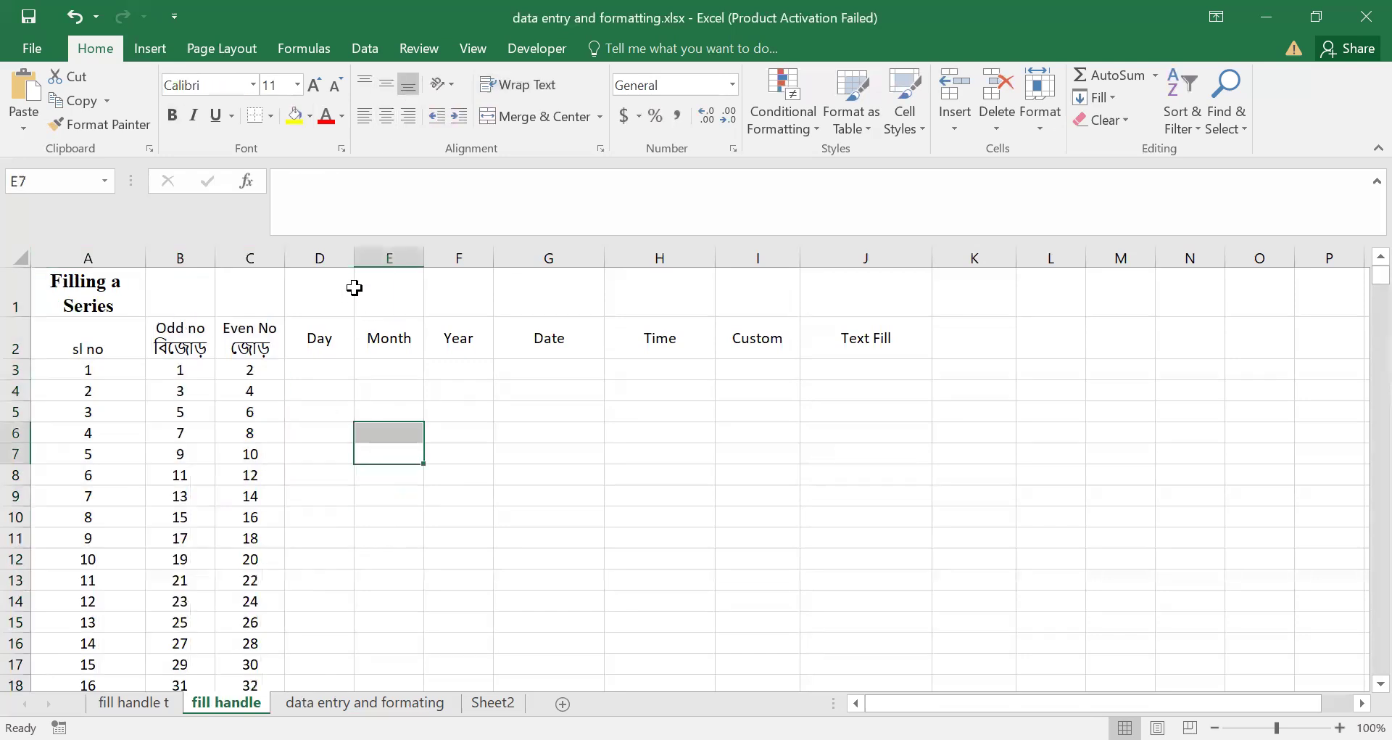
pyautogui.click(332, 258)
pyautogui.moveTo(332, 259); pyautogui.dragTo(866, 258)
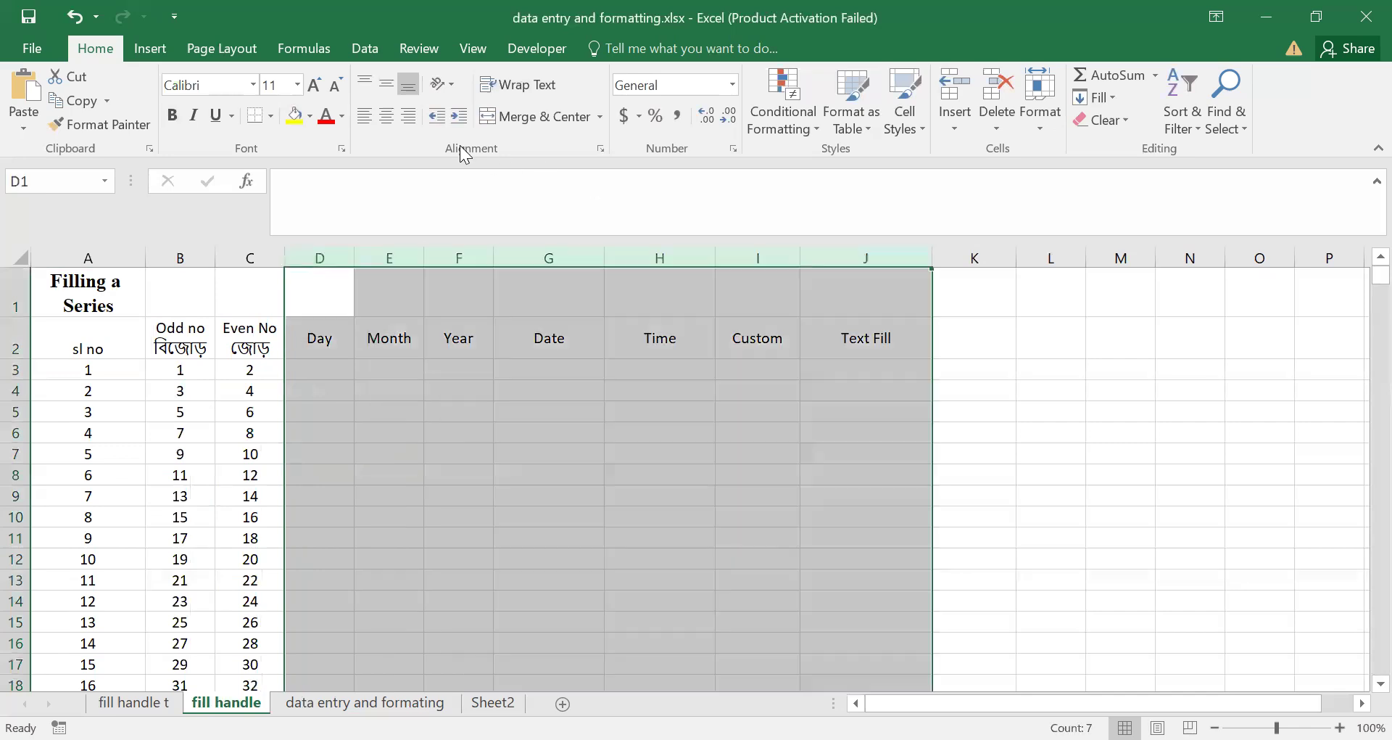
pyautogui.click(378, 478)
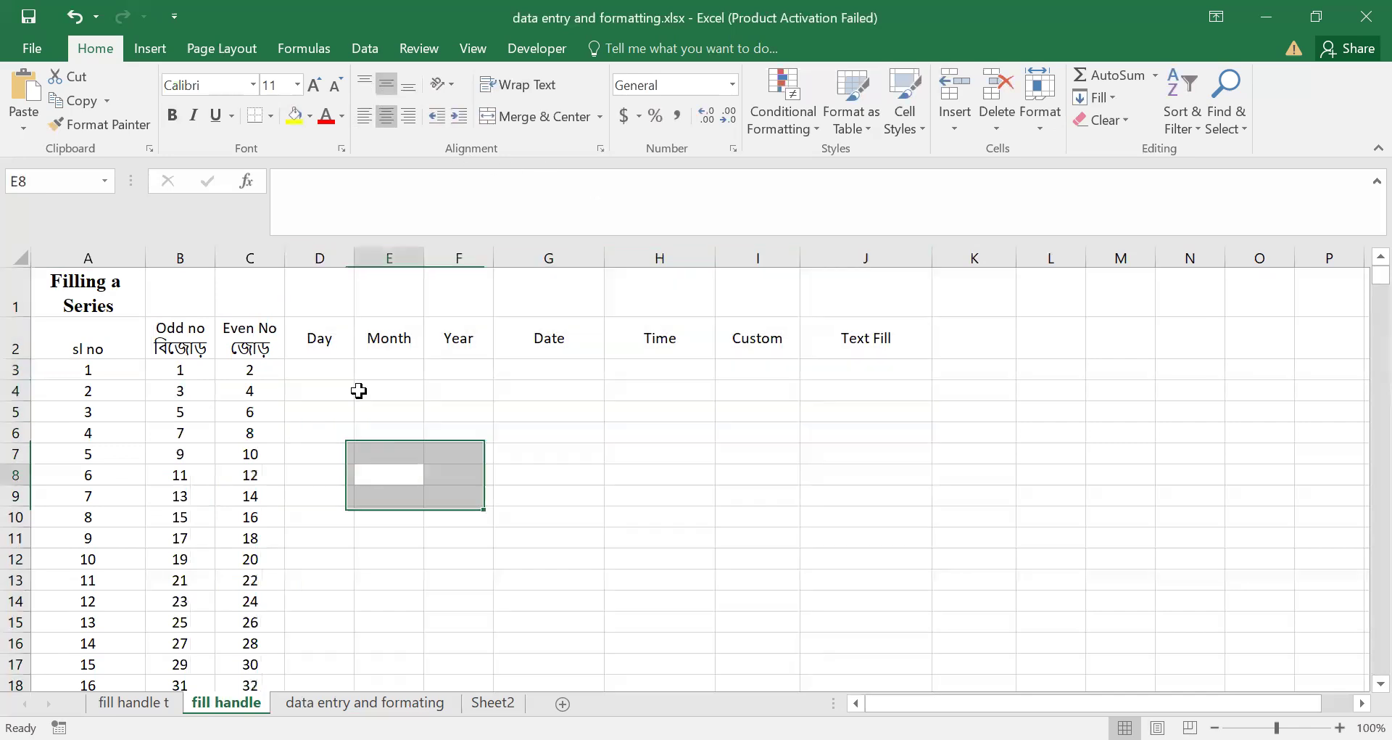
pyautogui.click(327, 370)
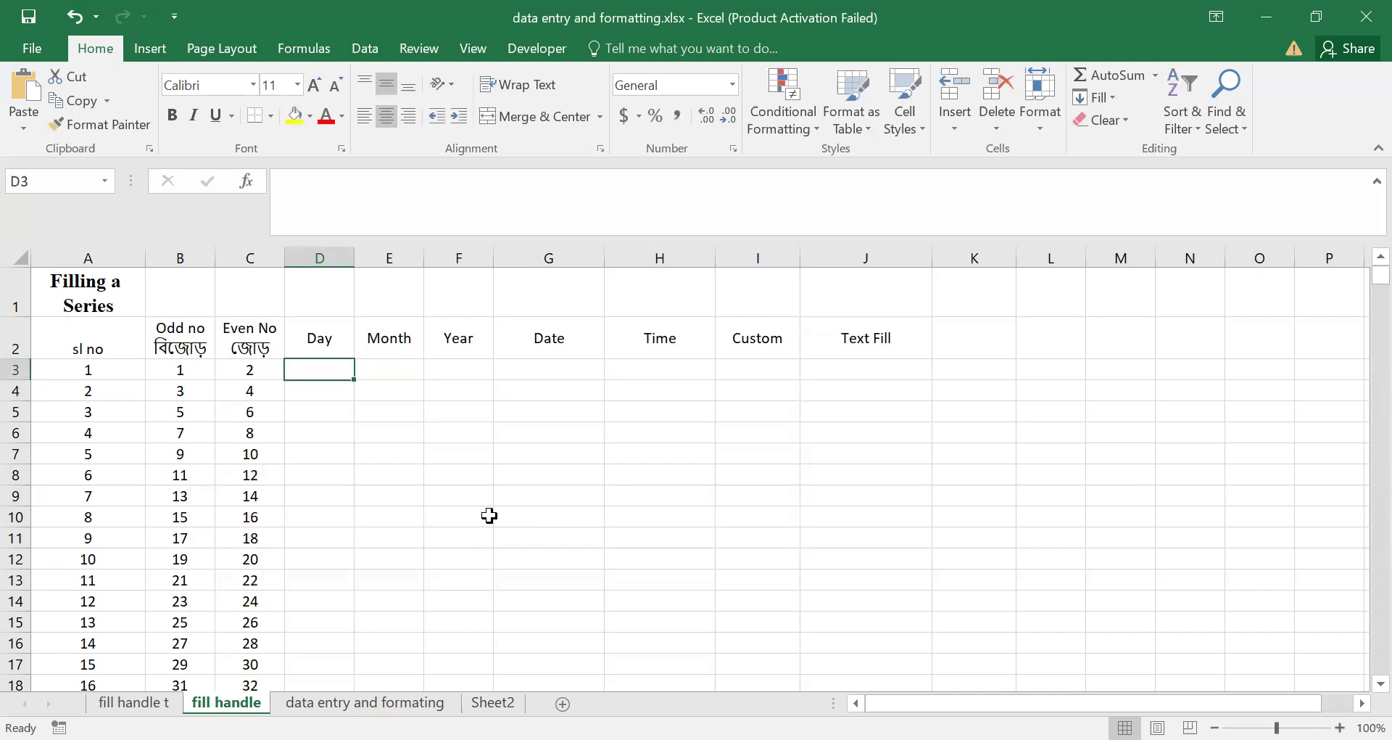
pyautogui.write('Satu')
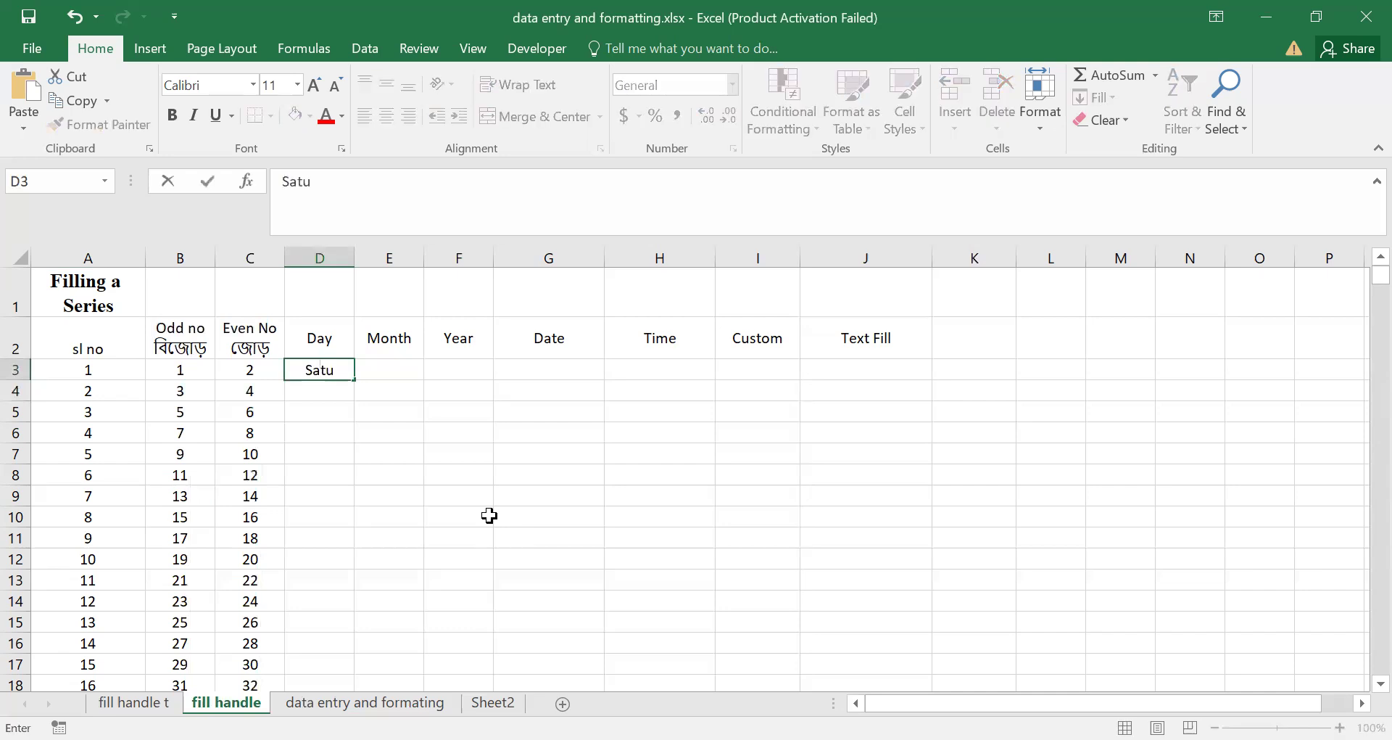
pyautogui.write('rday')
# Fill full weekday names from Saturday down D3:D9 and widen column D
pyautogui.press('Return')
pyautogui.click(332, 371)
pyautogui.moveTo(353, 377); pyautogui.dragTo(349, 512)
pyautogui.click(580, 536)
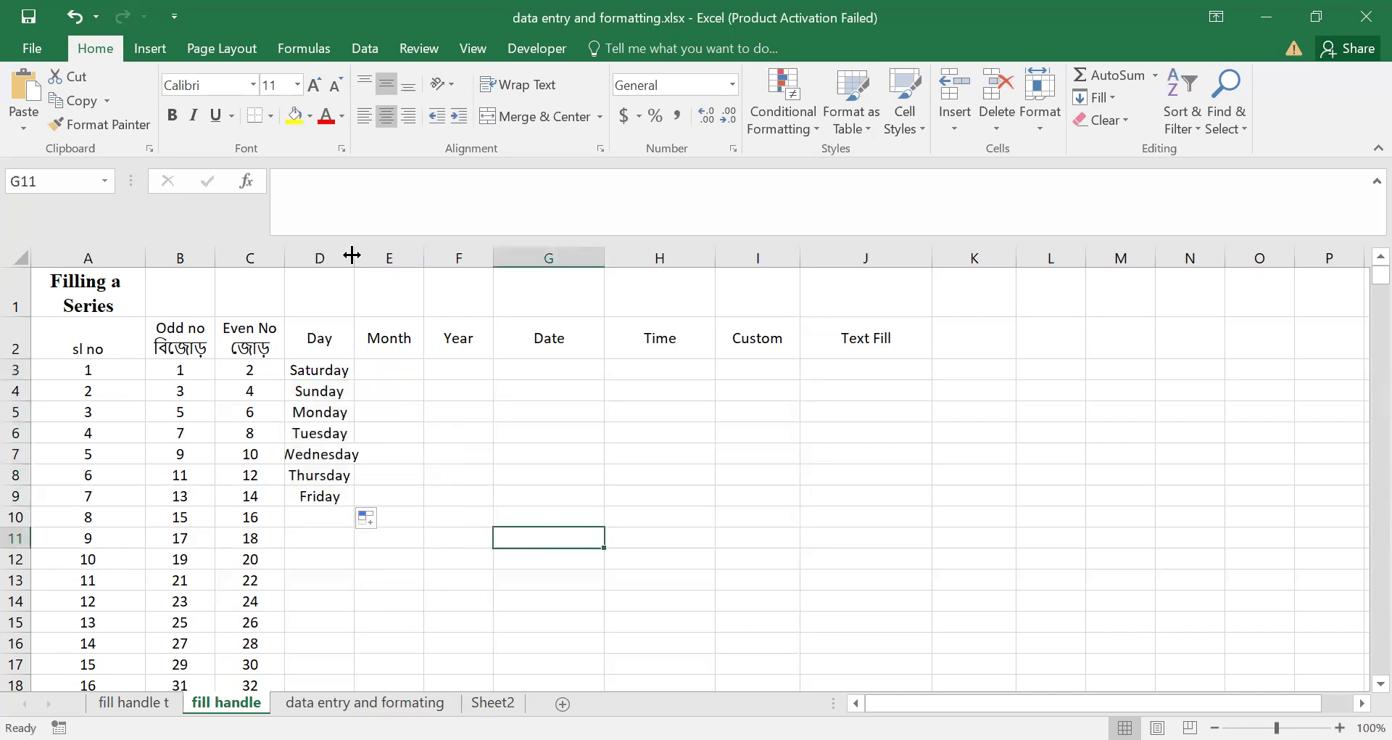
pyautogui.moveTo(342, 368); pyautogui.dragTo(336, 511)
pyautogui.click(338, 537)
pyautogui.moveTo(336, 369); pyautogui.dragTo(330, 496)
pyautogui.click(464, 479)
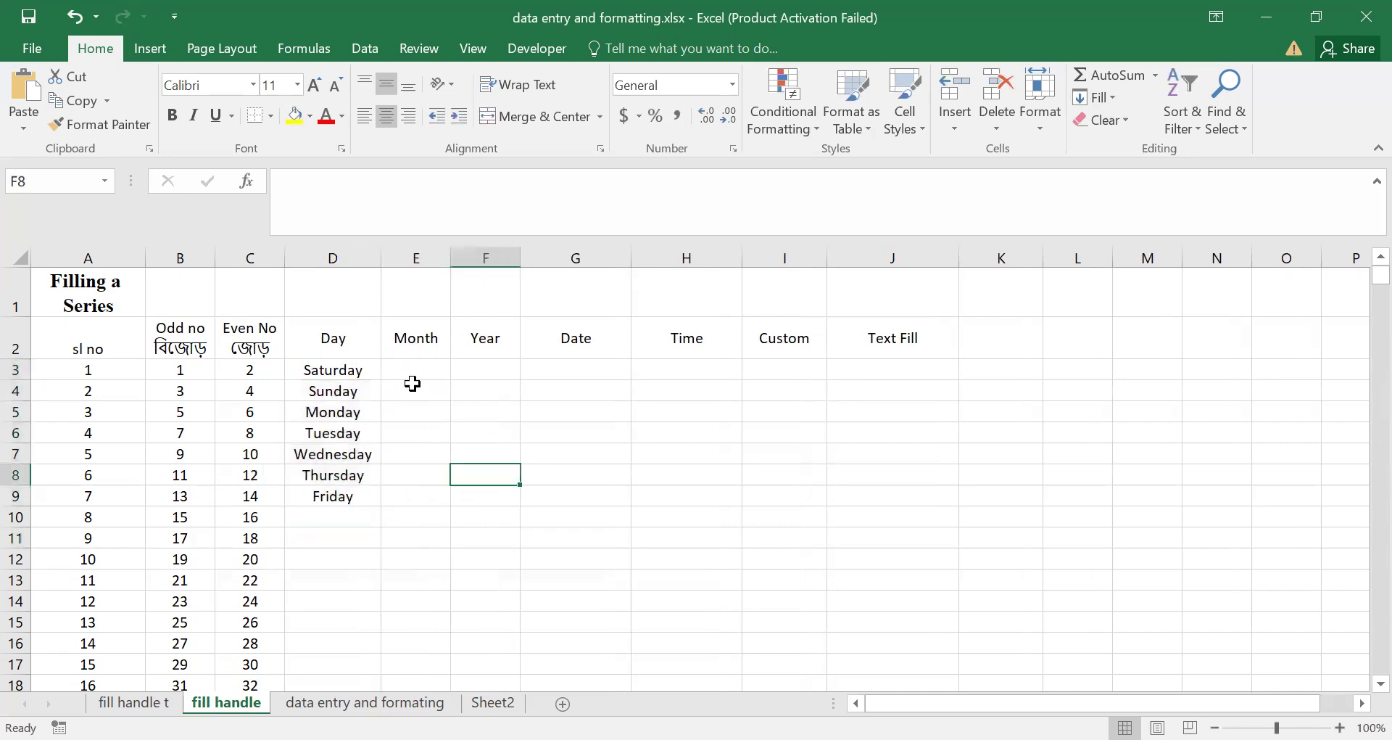
# Replace D3 with Sat and fill abbreviated days Sun through Fri down to D9
pyautogui.click(348, 368)
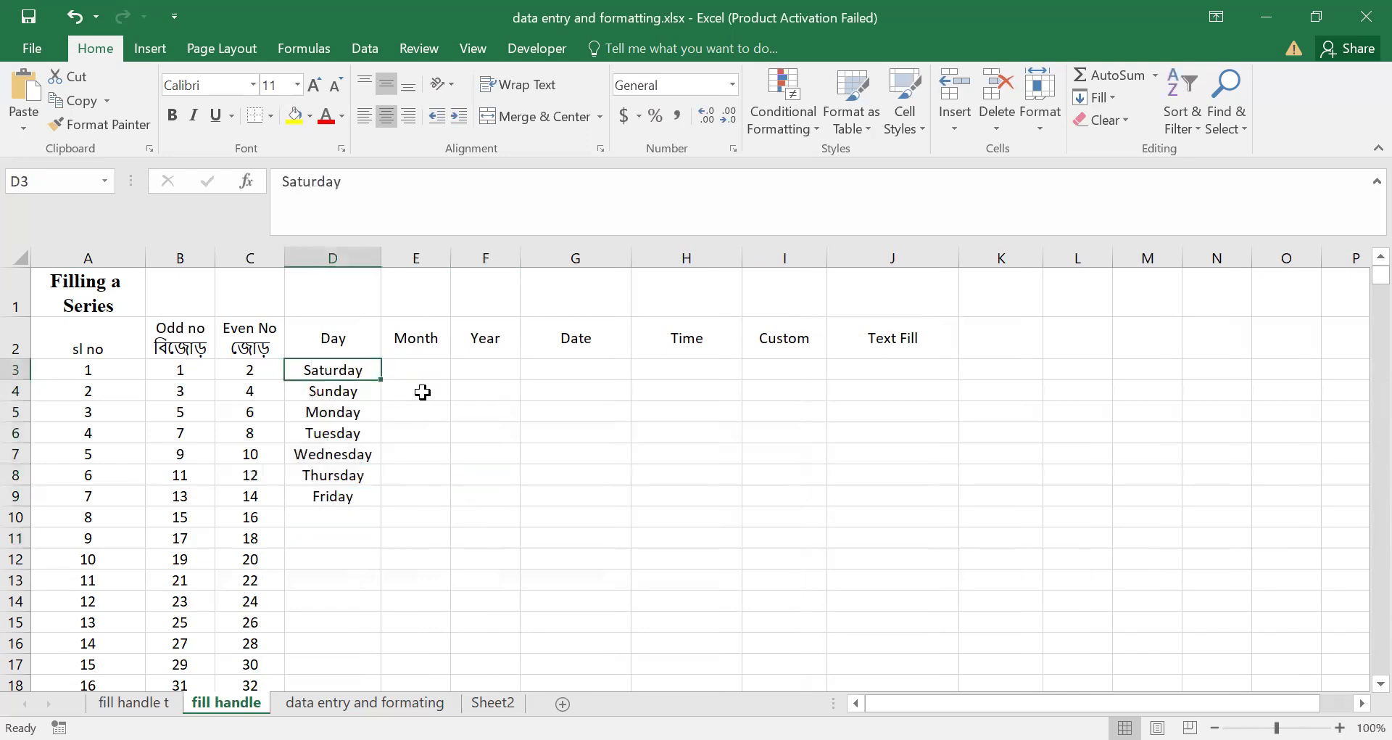
pyautogui.write('Sat')
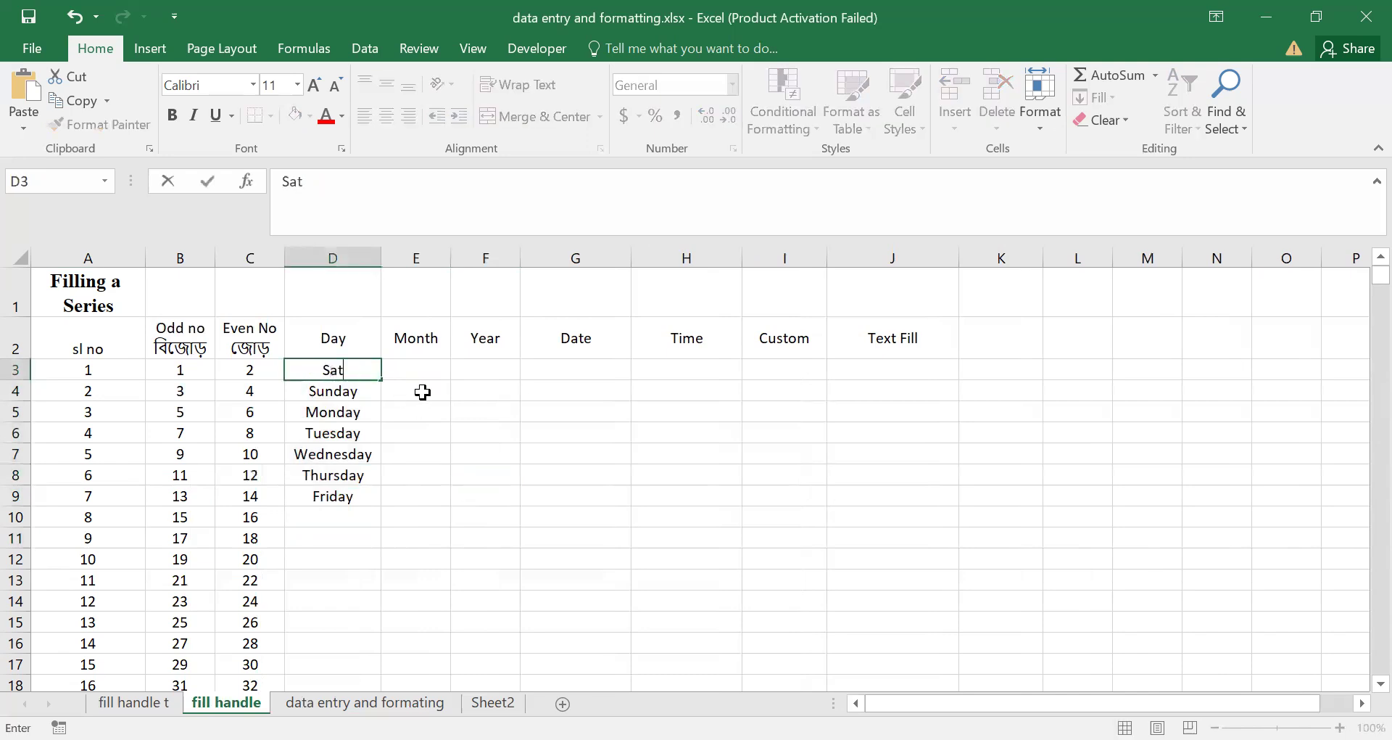
pyautogui.press('Return')
pyautogui.click(336, 368)
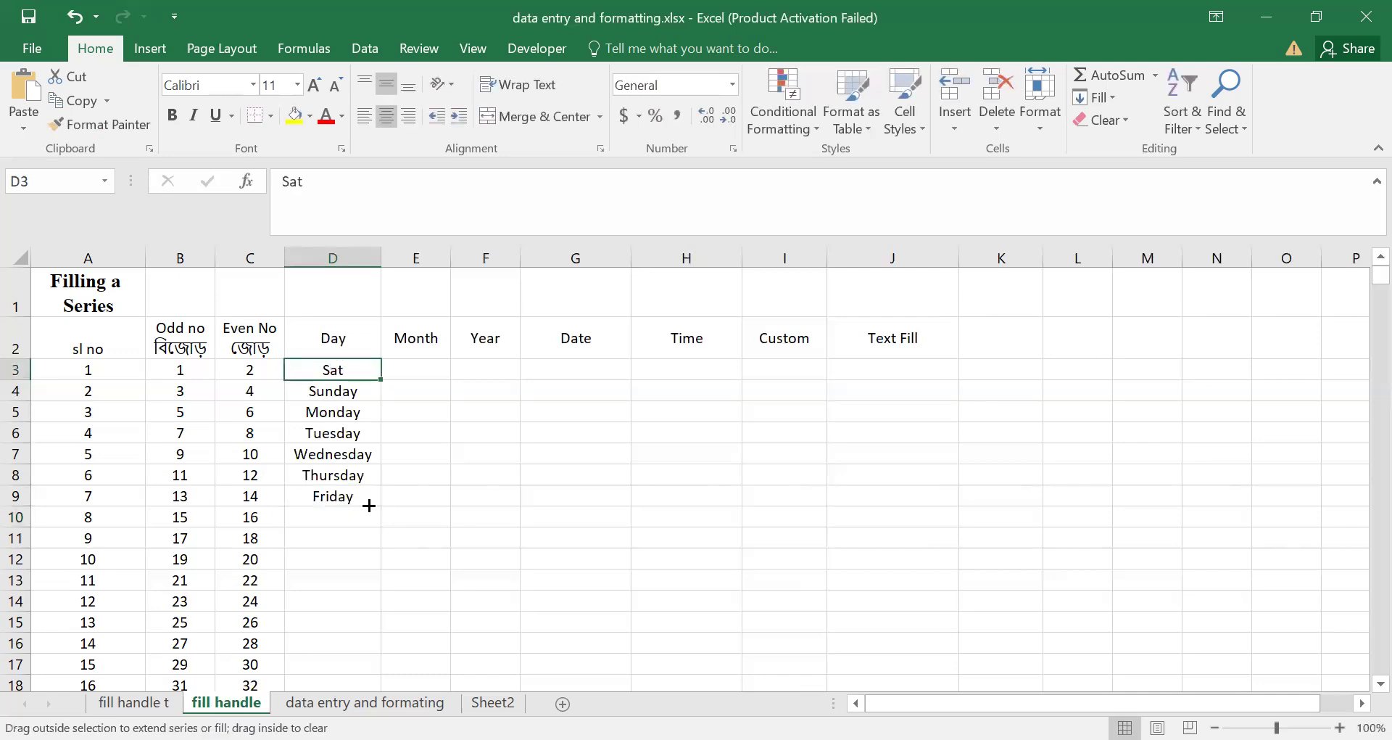
pyautogui.moveTo(343, 537); pyautogui.dragTo(341, 501)
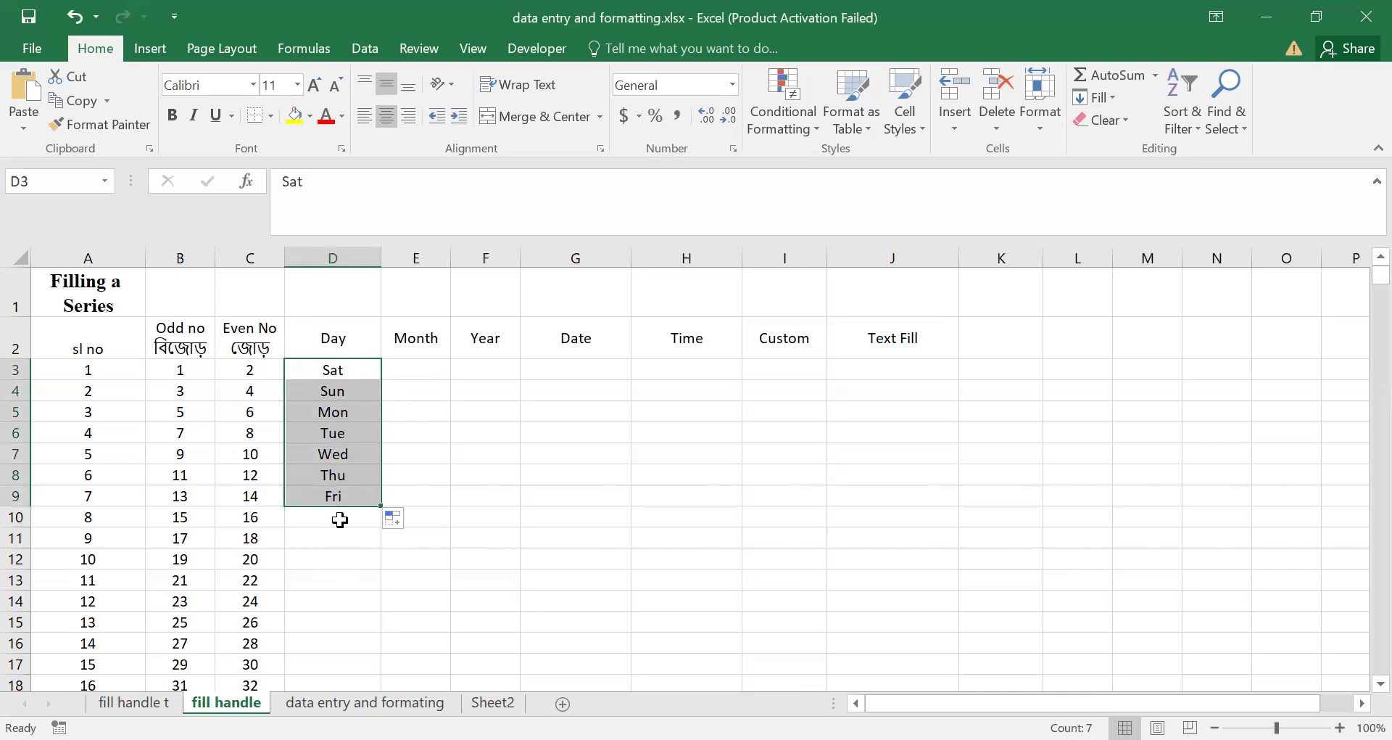
pyautogui.click(425, 368)
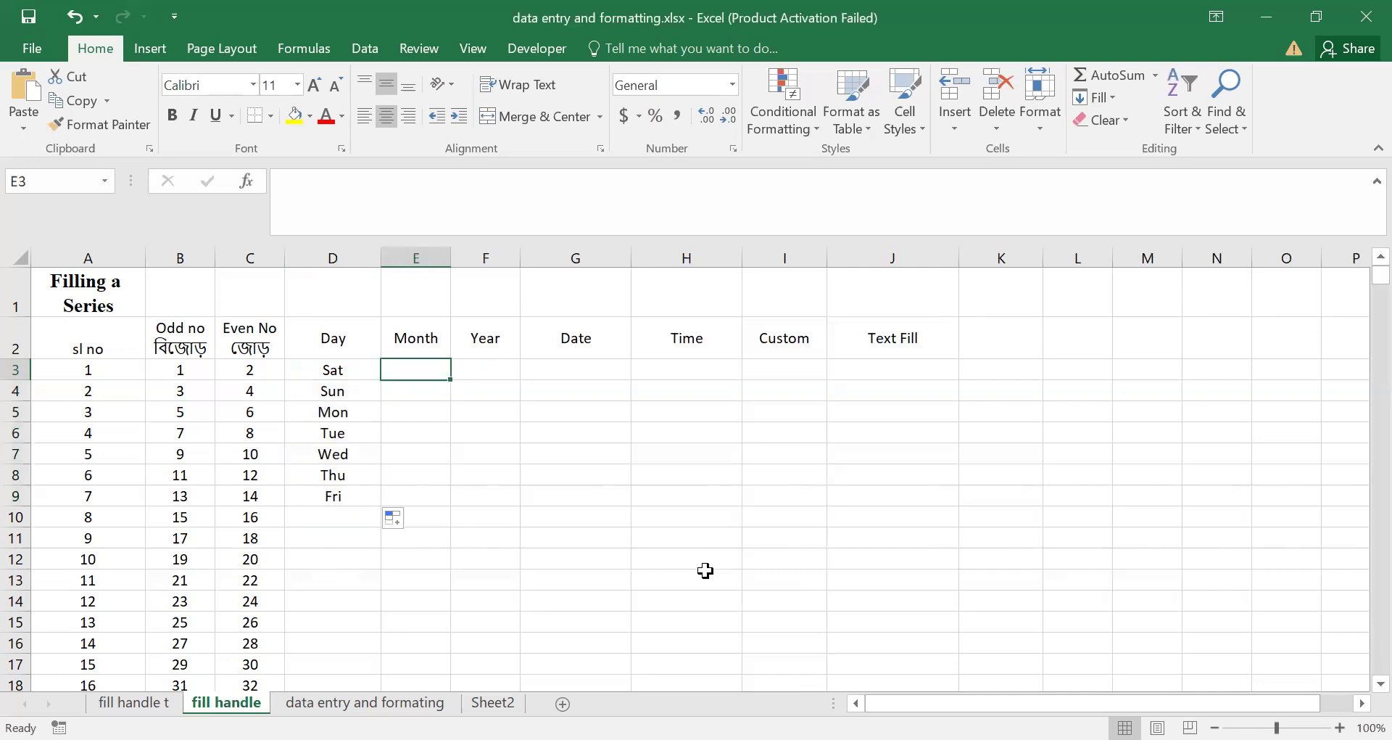
# Enter January in E3 and fill the months through December down to E14
pyautogui.write('Janu')
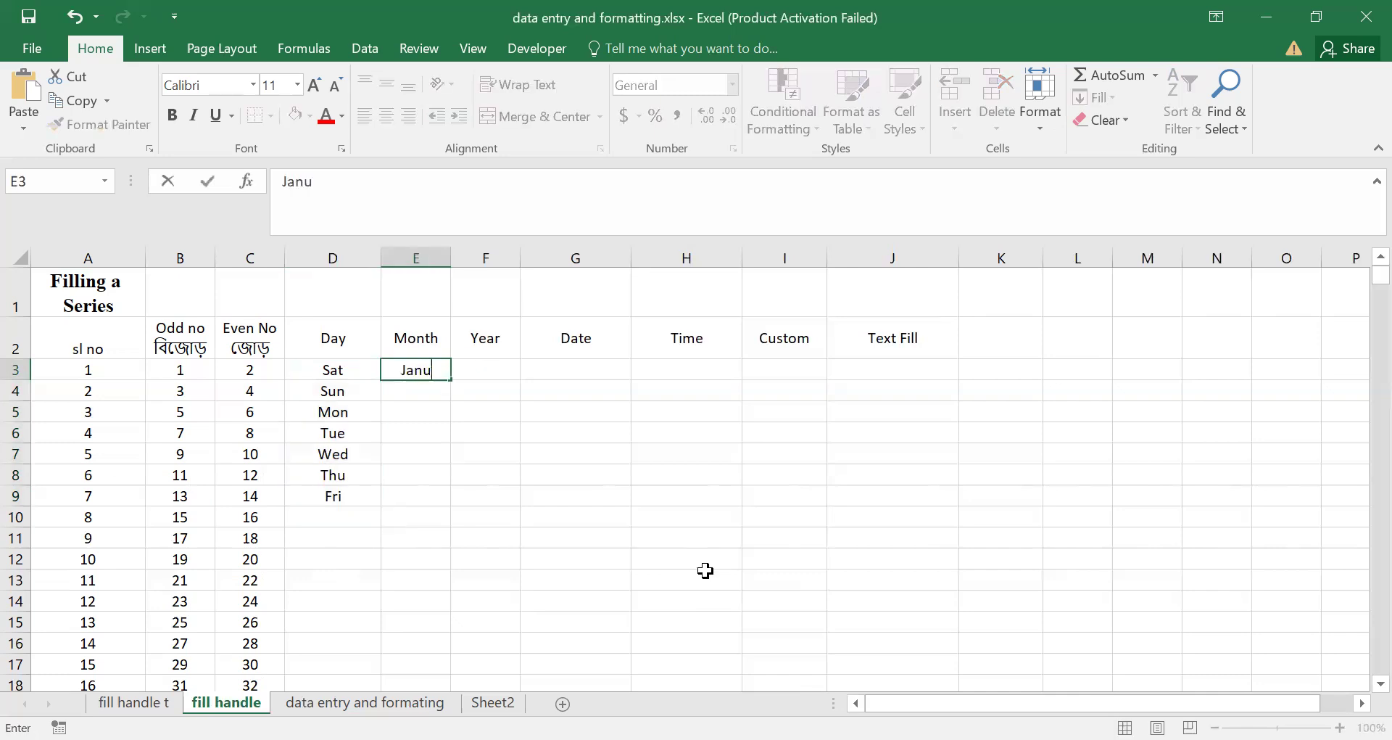
pyautogui.write('ary')
pyautogui.press('Return')
pyautogui.click(419, 368)
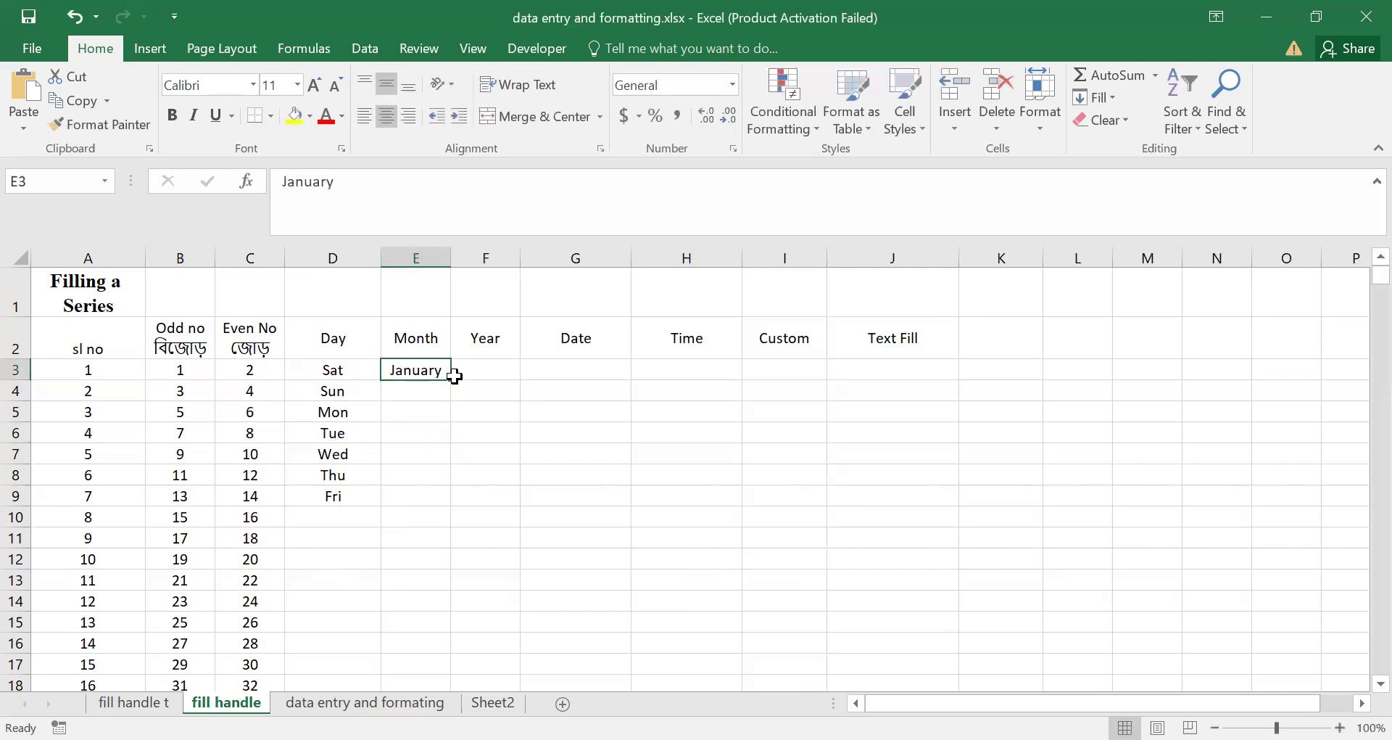
pyautogui.moveTo(450, 378); pyautogui.dragTo(425, 612)
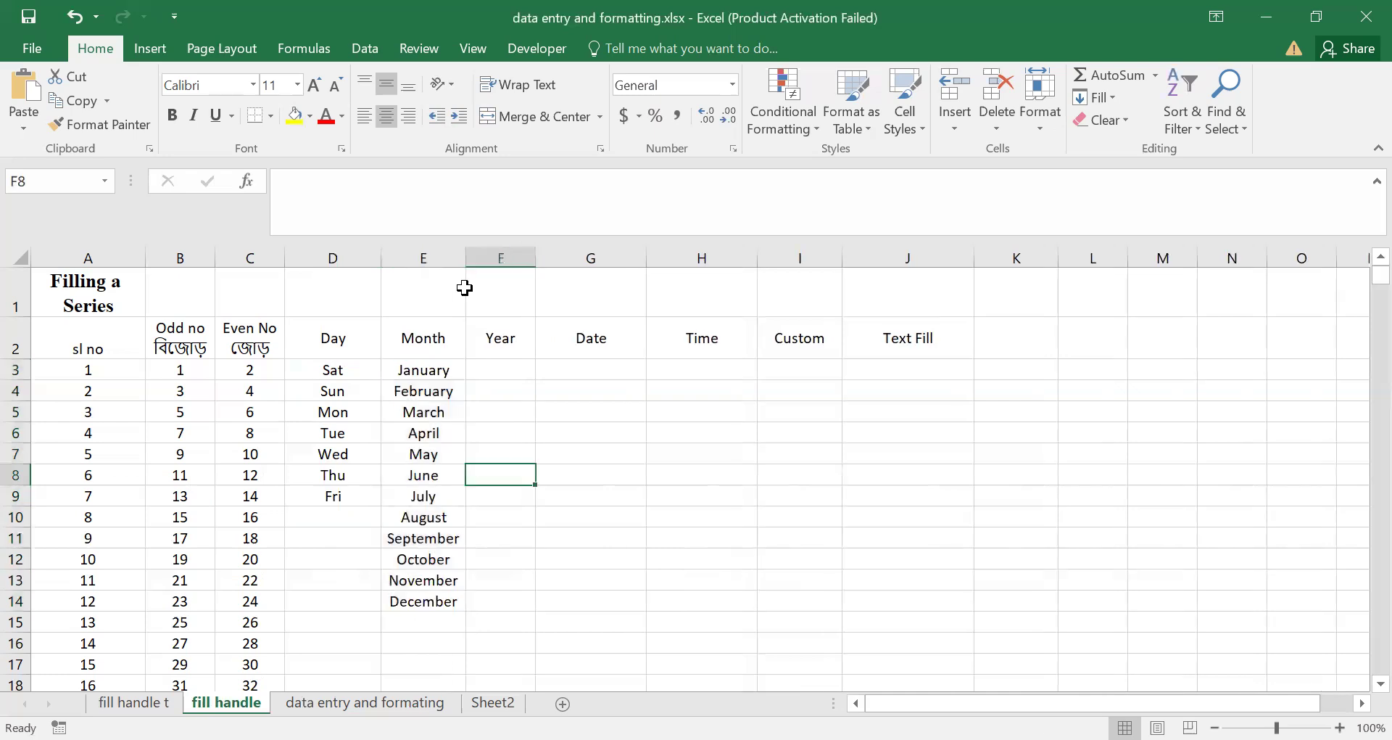
# Enter 2024 in F3 and Ctrl-fill the years 2024 to 2035 down to F14
pyautogui.press('Up')
pyautogui.press('Up')
pyautogui.press('Up')
pyautogui.press('Up')
pyautogui.press('Up')
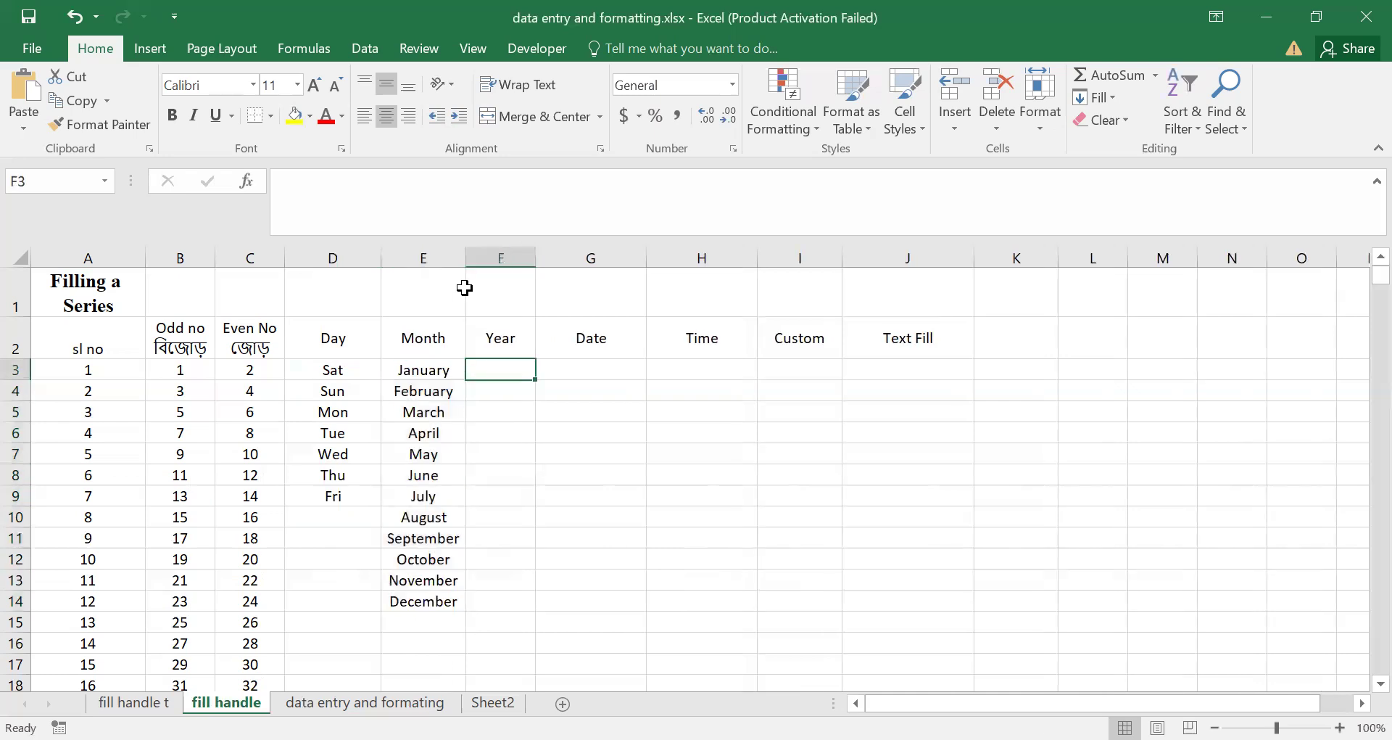
pyautogui.write('20')
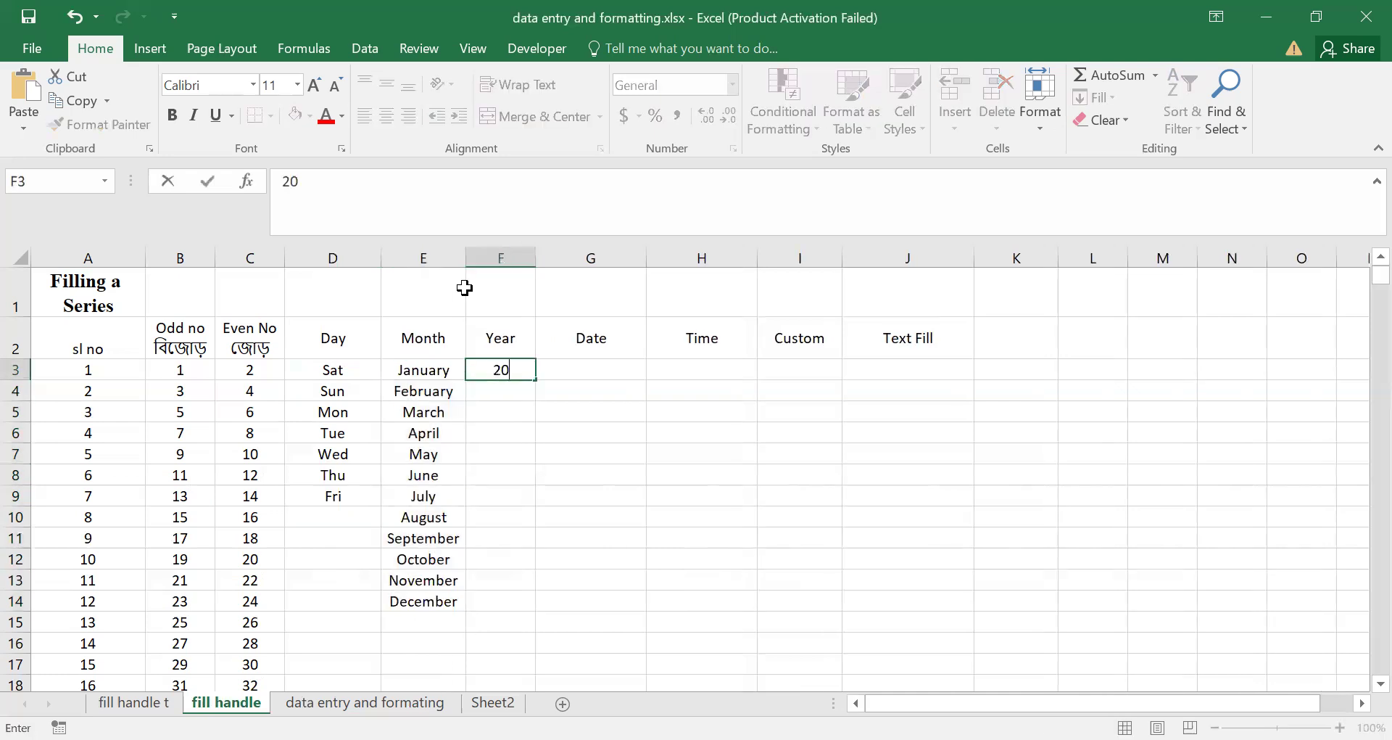
pyautogui.write('24')
pyautogui.press('Return')
pyautogui.press('Up')
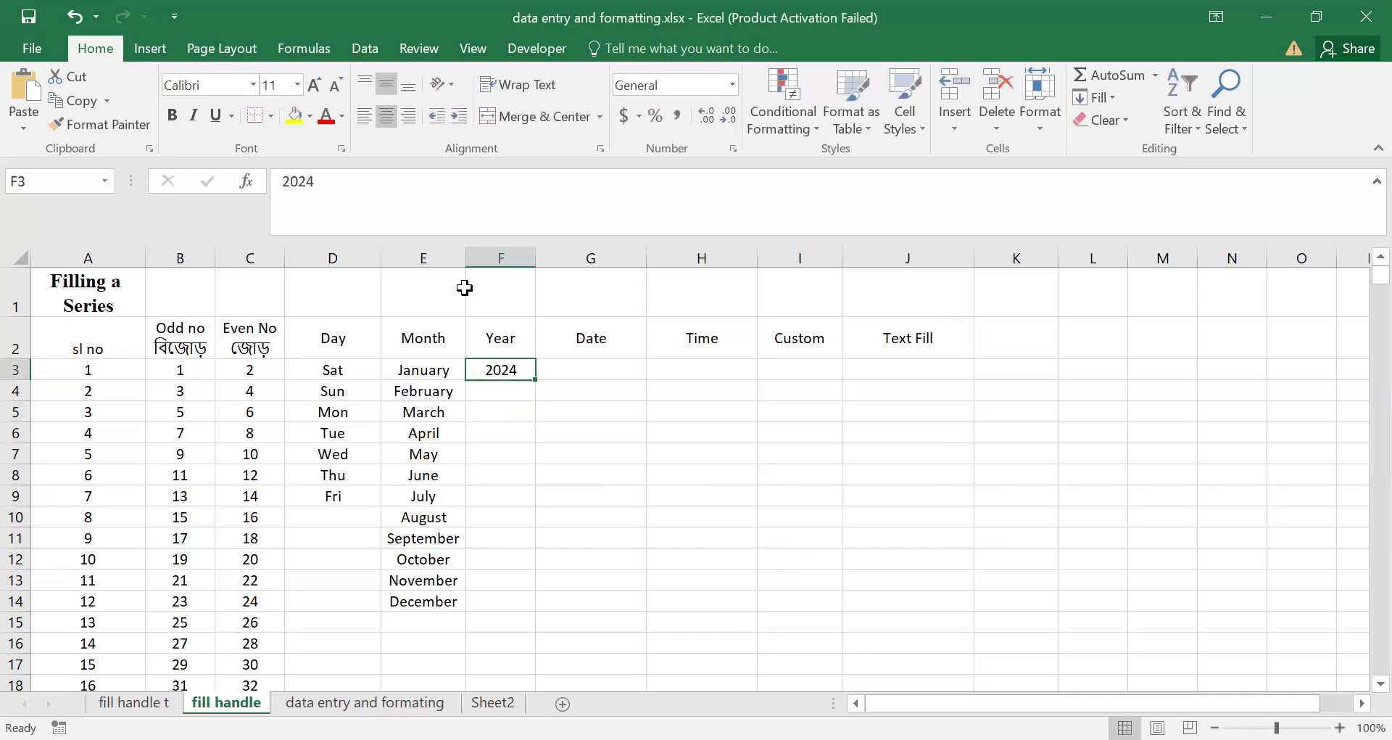
pyautogui.moveTo(535, 379); pyautogui.dragTo(535, 380)
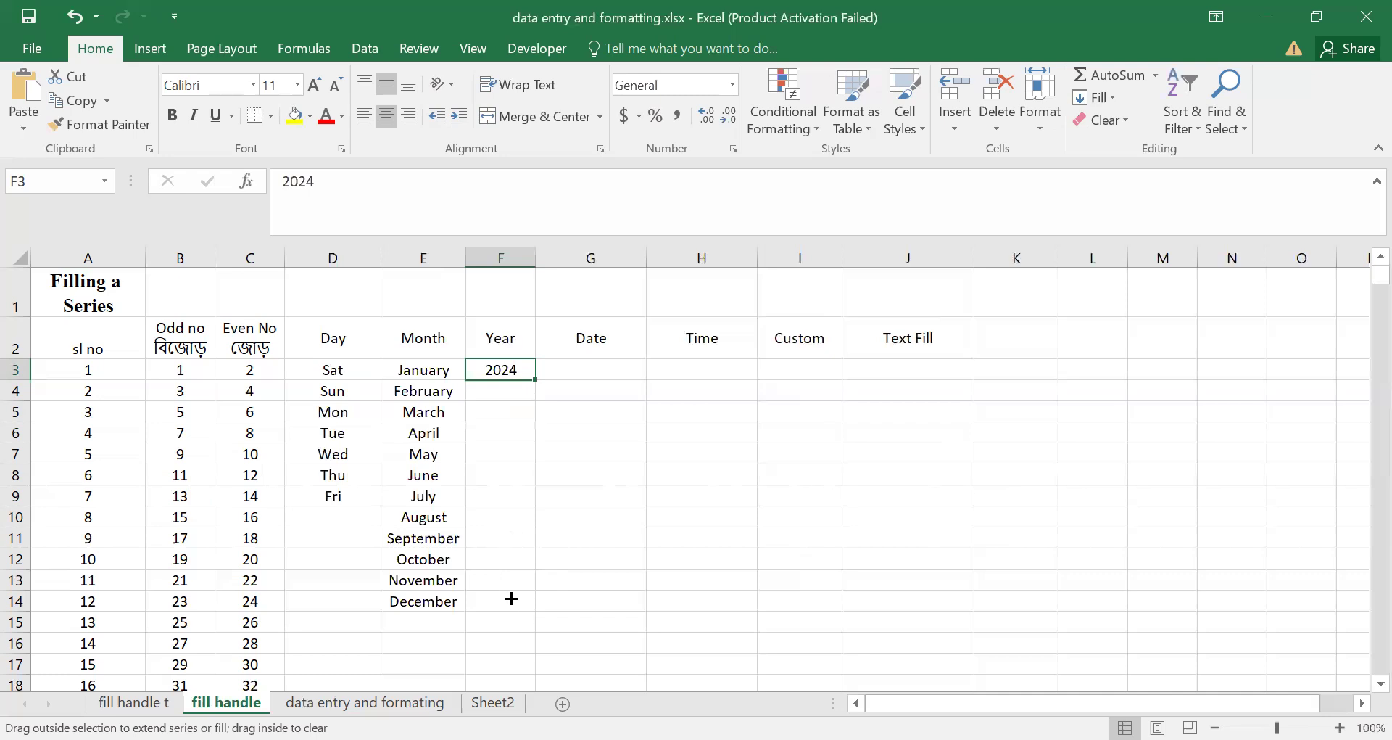
pyautogui.moveTo(510, 612)
pyautogui.mouseDown()
pyautogui.moveTo(528, 529)
pyautogui.moveTo(517, 595)
pyautogui.mouseUp()
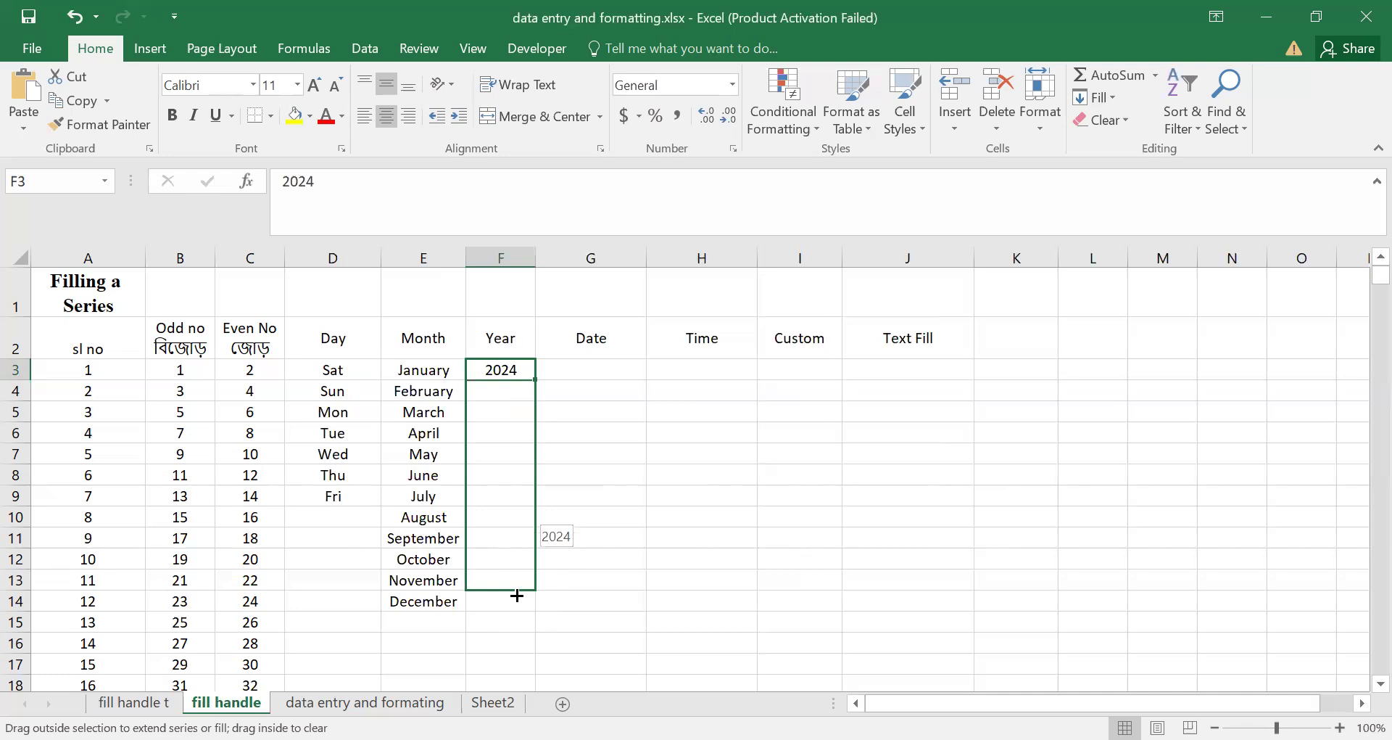
pyautogui.press('ctrl')
pyautogui.moveTo(517, 594); pyautogui.dragTo(517, 605)
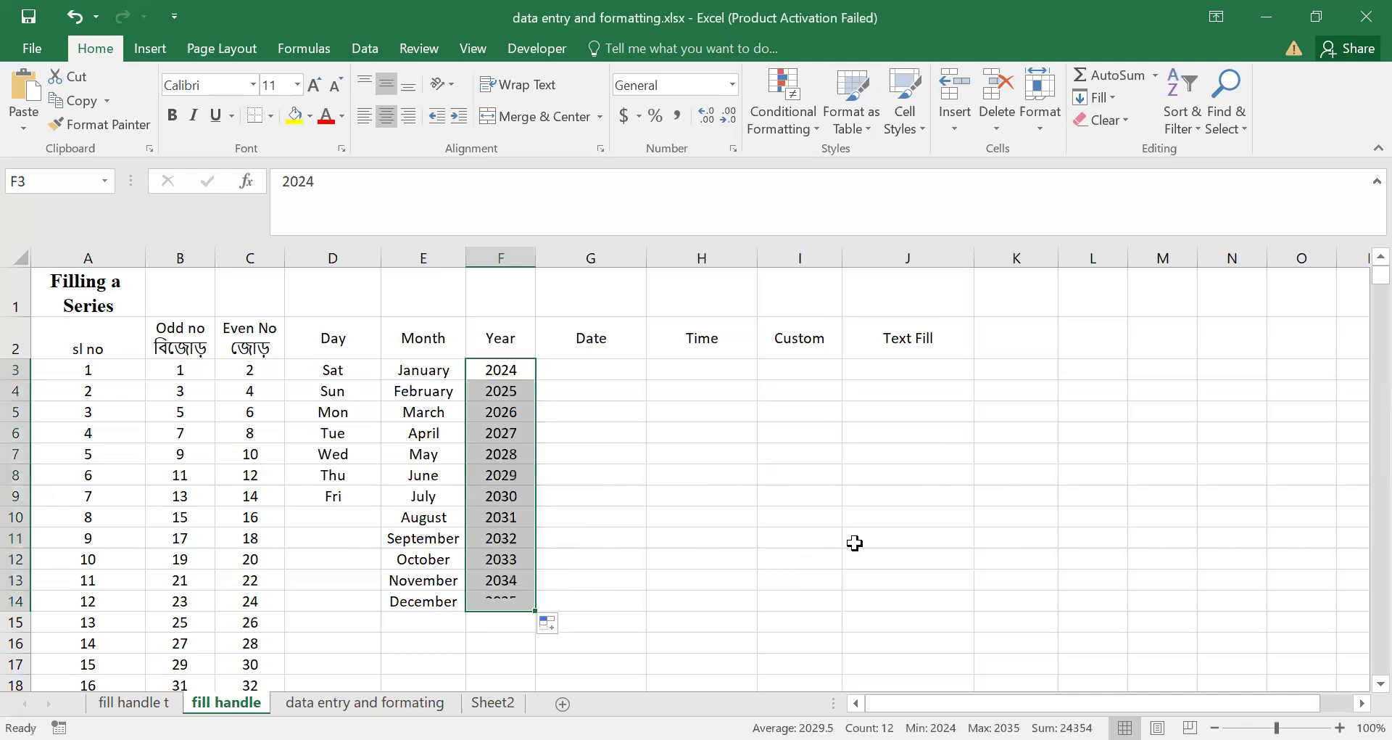
pyautogui.press('Right')
pyautogui.press('Down')
pyautogui.press('Down')
pyautogui.press('Down')
pyautogui.press('Down')
pyautogui.press('Down')
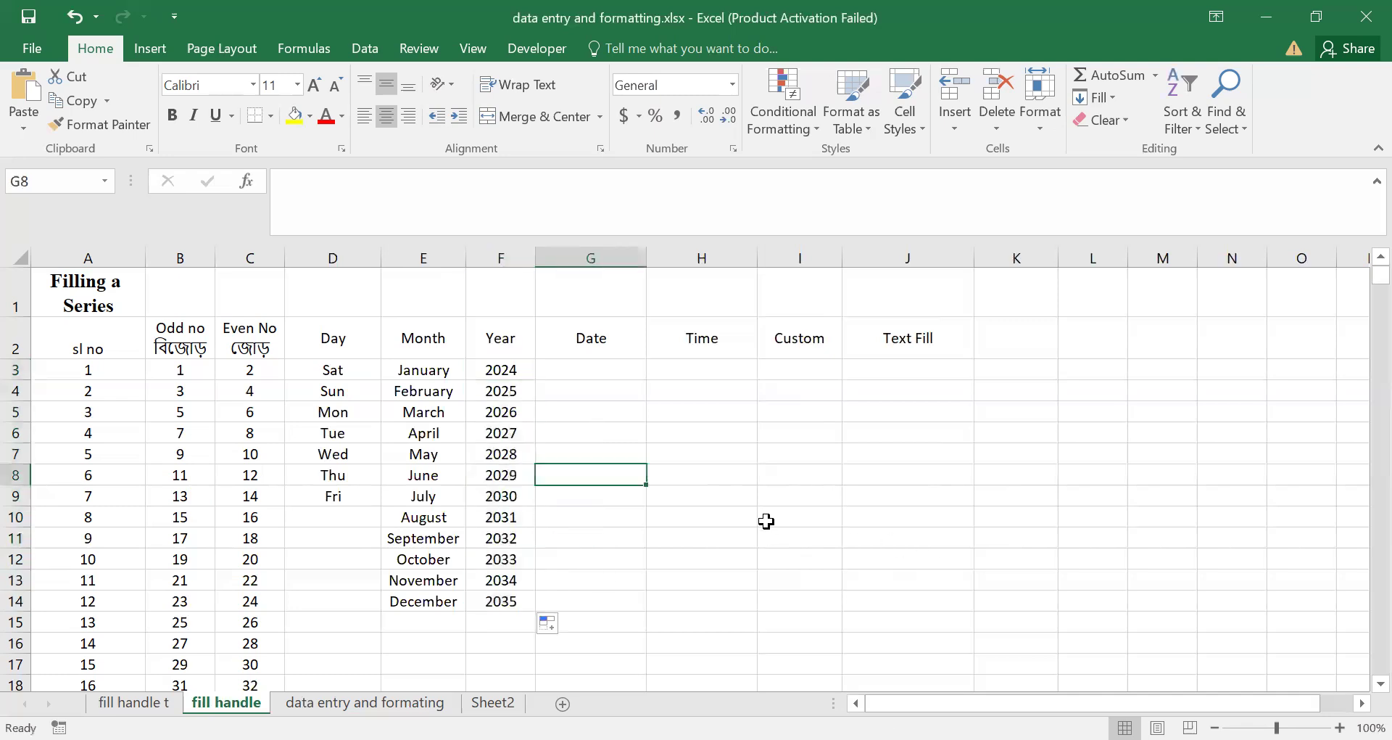
# Enter 21/09/2024 in G3 and fill daily dates down to 04-10-2024 in G16
pyautogui.press('Up')
pyautogui.press('Up')
pyautogui.press('Up')
pyautogui.press('Up')
pyautogui.press('Up')
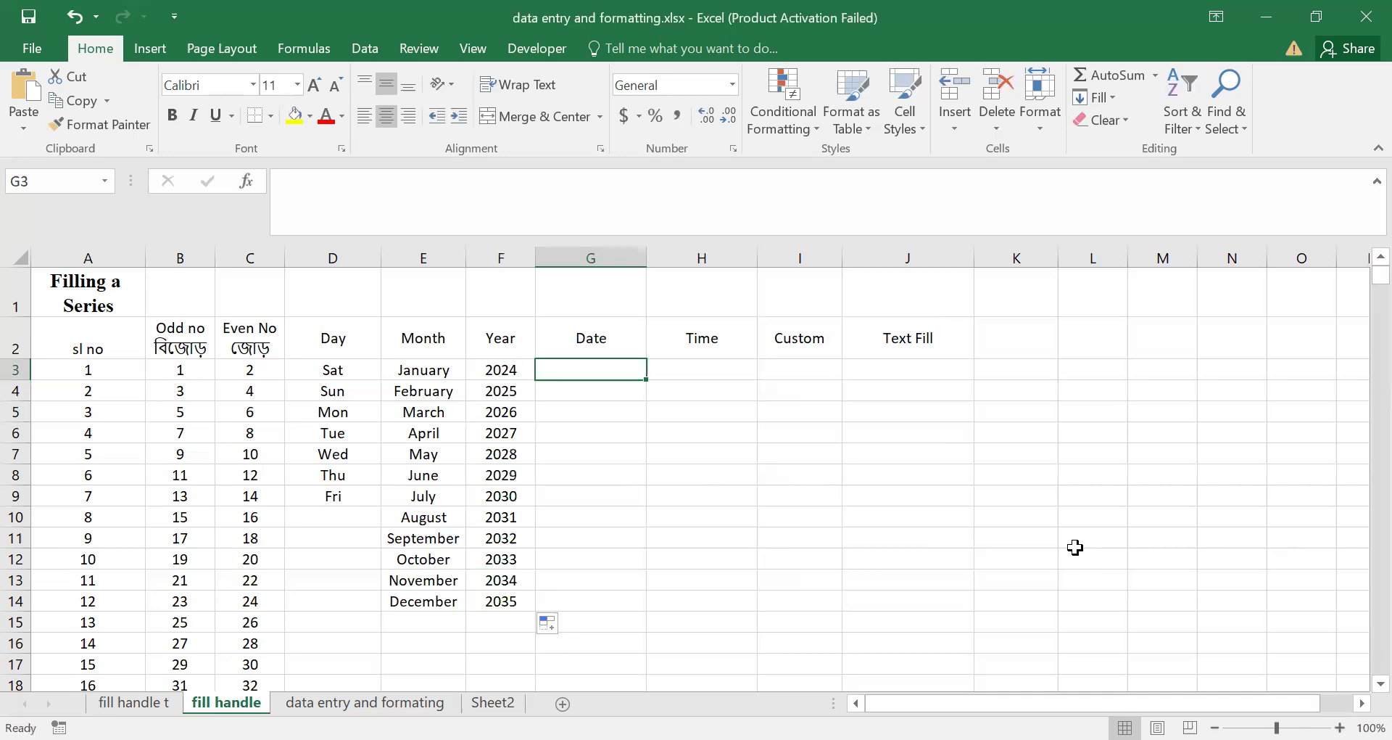
pyautogui.write('21/09')
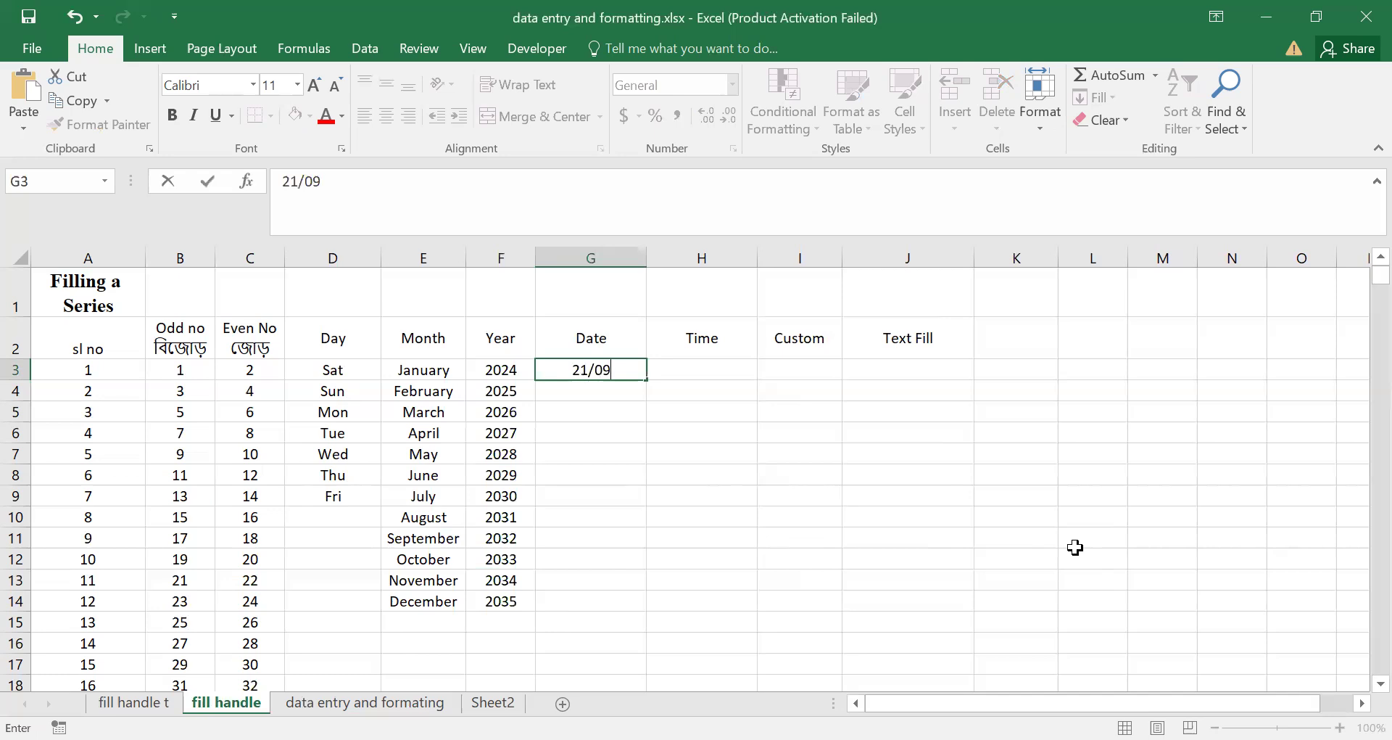
pyautogui.write('/2024')
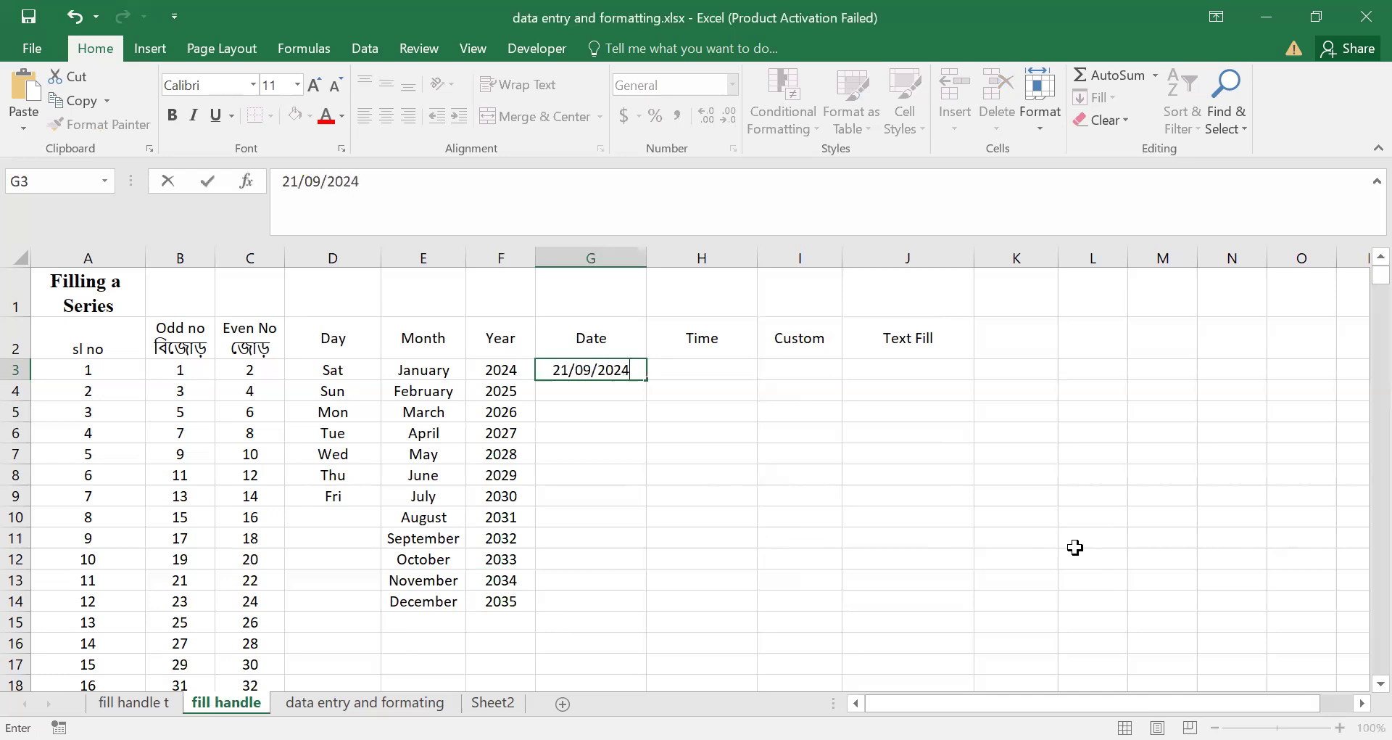
pyautogui.press('Return')
pyautogui.press('Return')
pyautogui.press('Return')
pyautogui.press('Up')
pyautogui.press('Up')
pyautogui.press('Up')
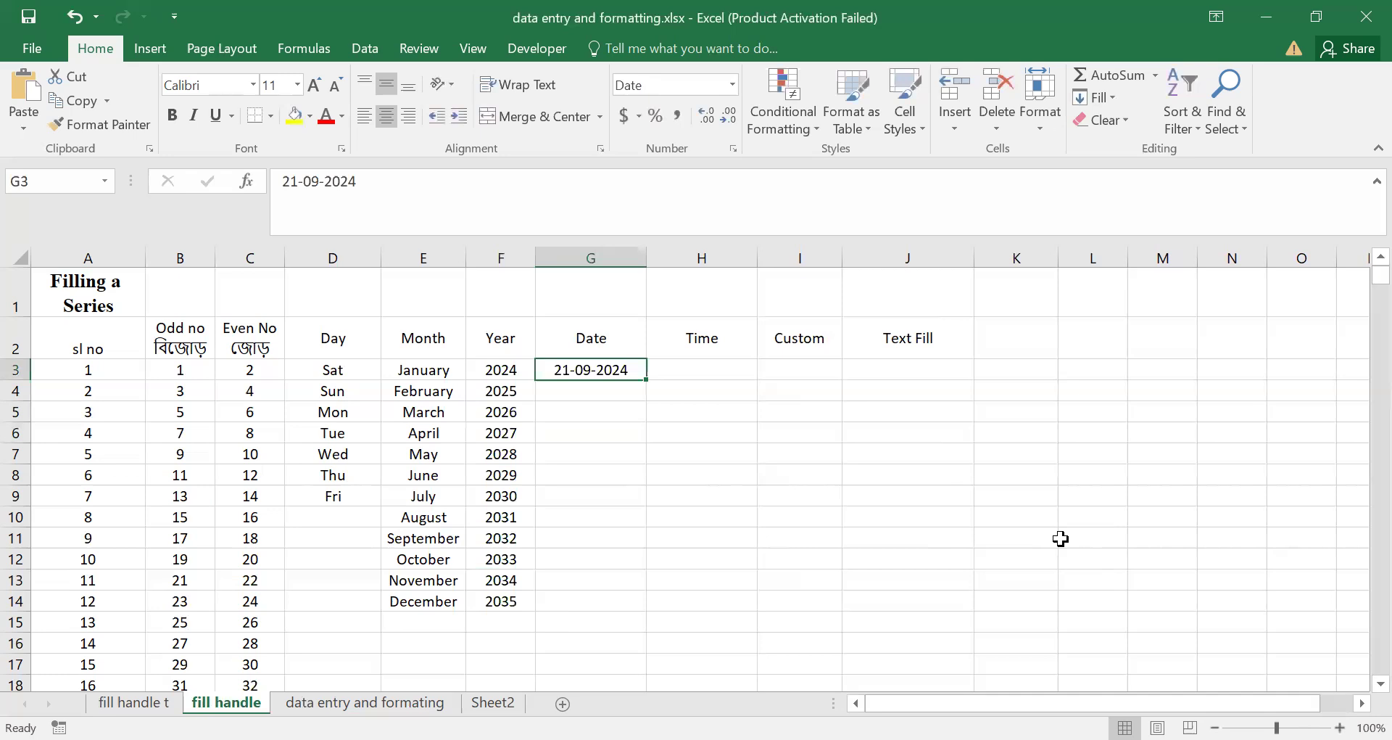
pyautogui.moveTo(646, 379); pyautogui.dragTo(627, 625)
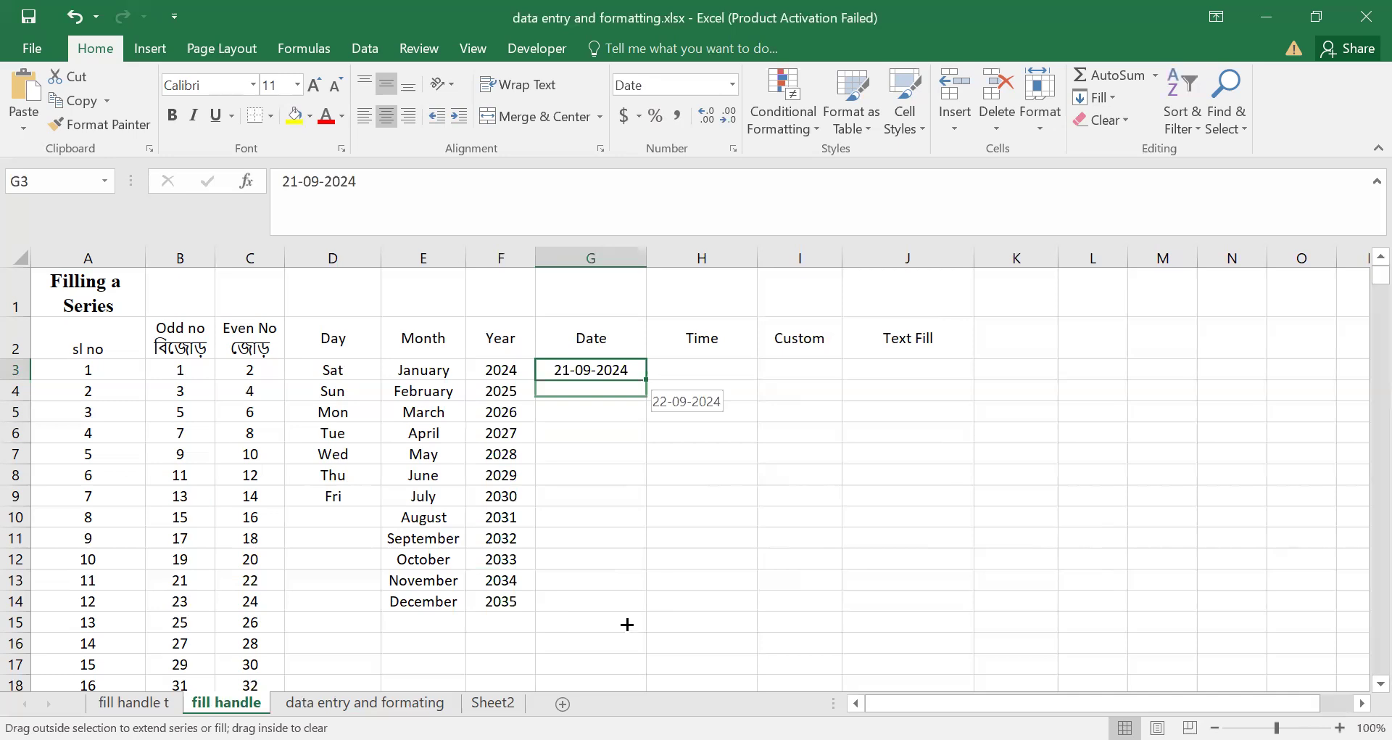
pyautogui.moveTo(628, 624); pyautogui.dragTo(628, 624)
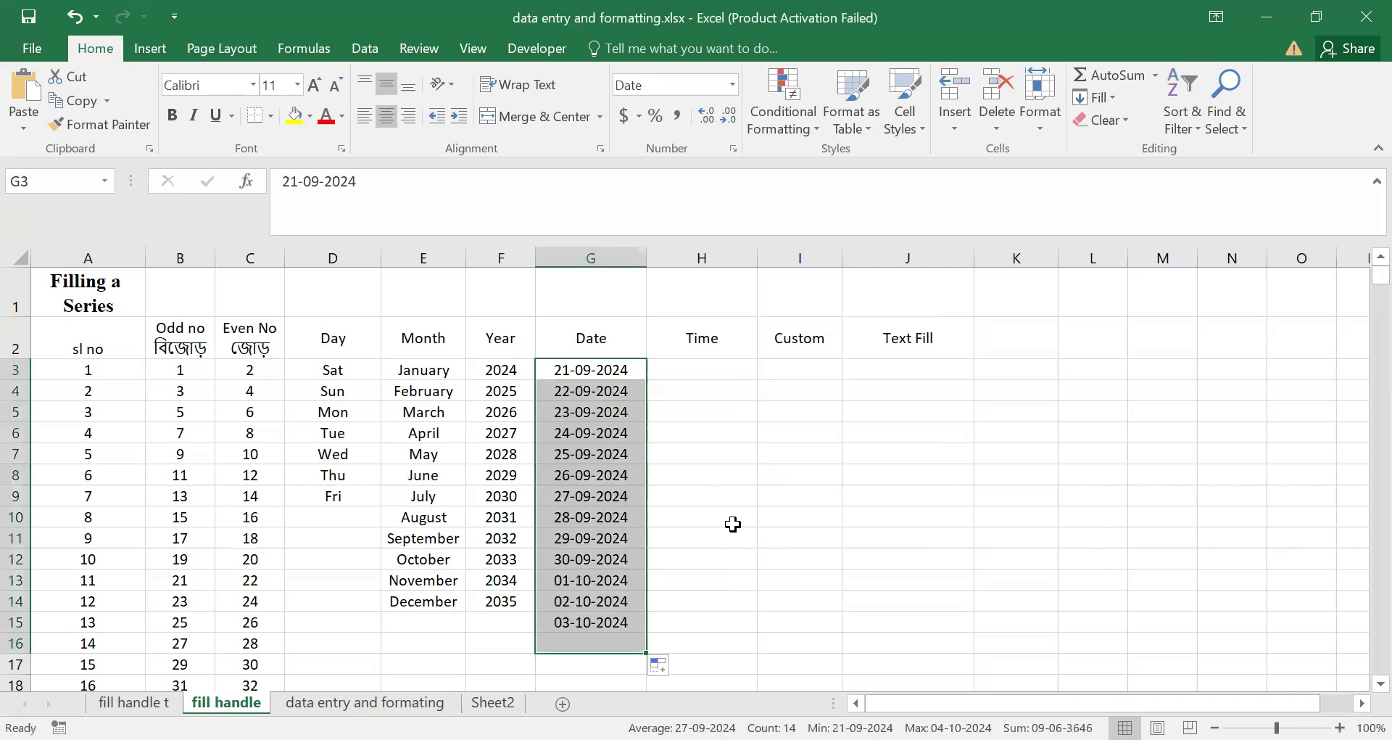
pyautogui.click(733, 522)
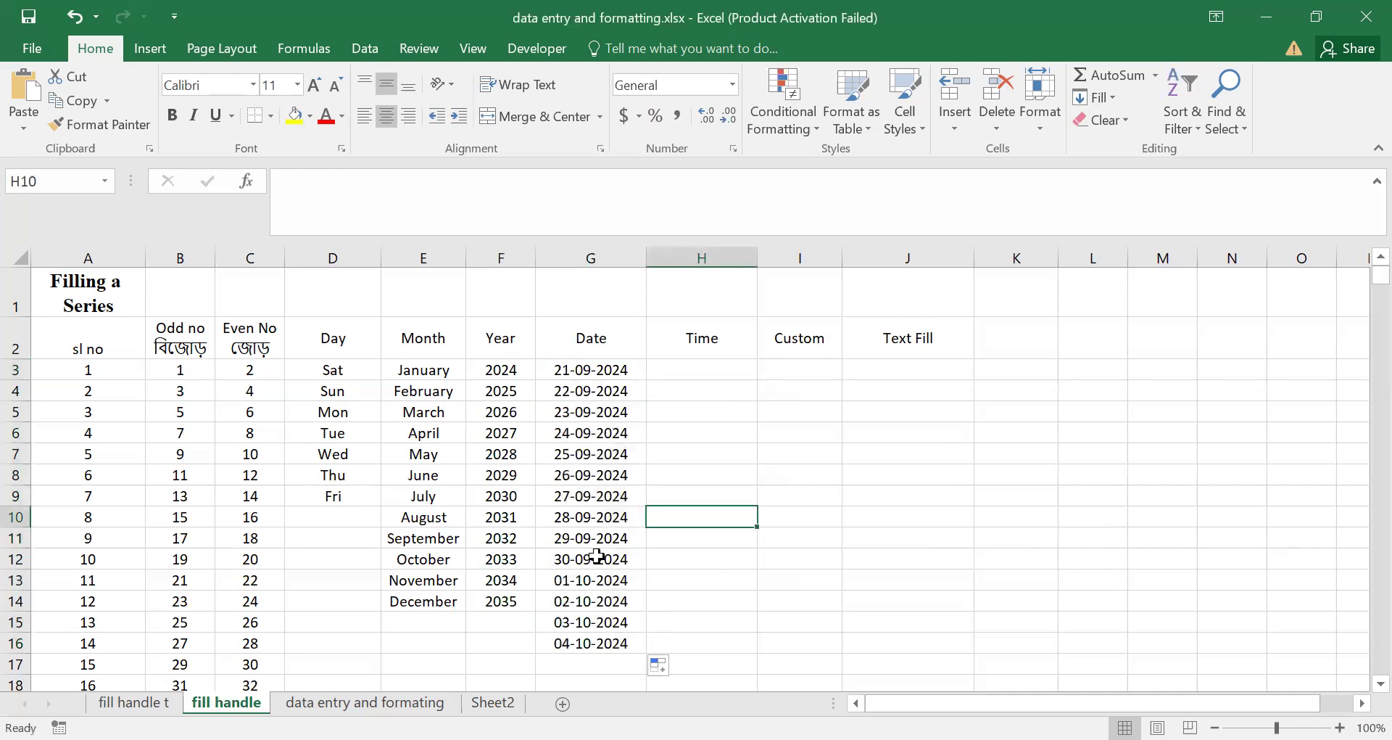
pyautogui.hotkey('ctrl', 'Up')
pyautogui.press('Down')
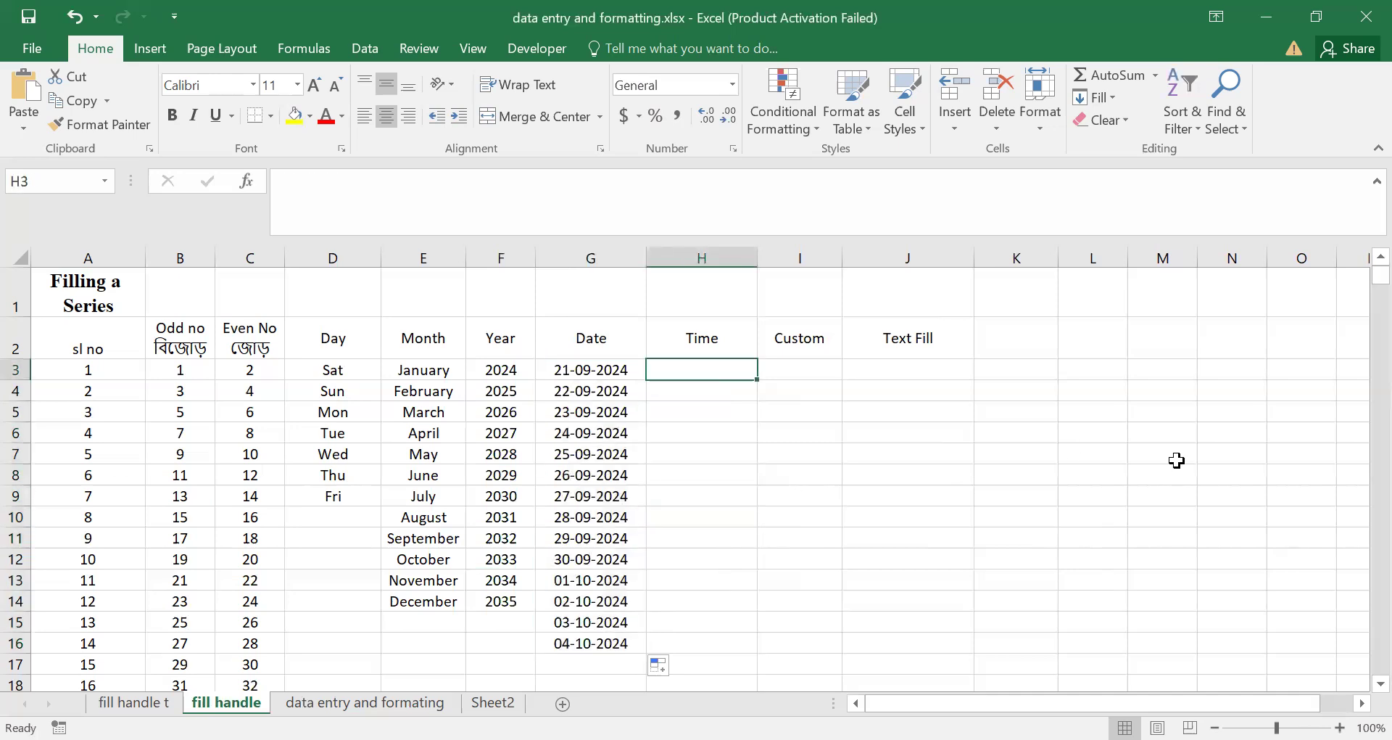
# Enter 9:00 AM in H3 and fill hourly times down to 2:00 PM in H8
pyautogui.write('9')
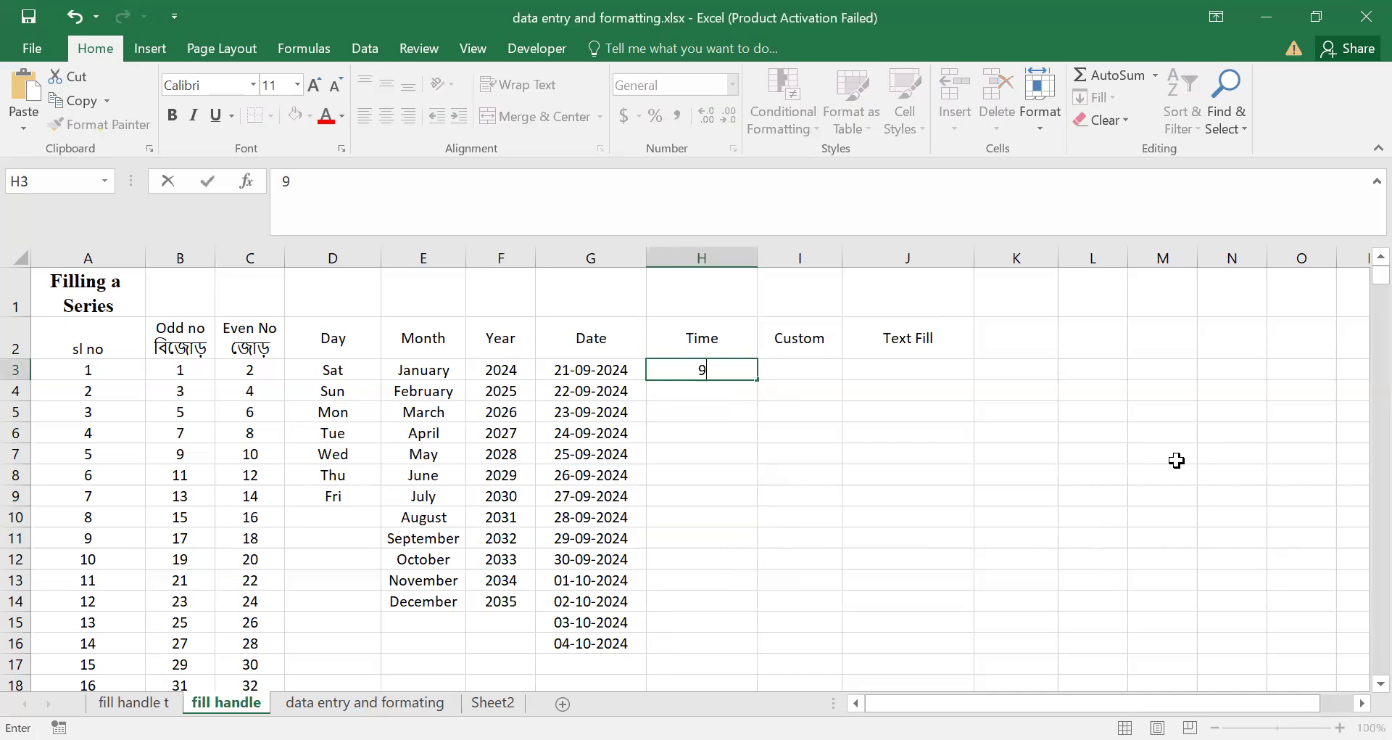
pyautogui.write(':00 am')
pyautogui.press('Down')
pyautogui.press('Down')
pyautogui.press('Down')
pyautogui.press('Up')
pyautogui.press('Up')
pyautogui.press('Up')
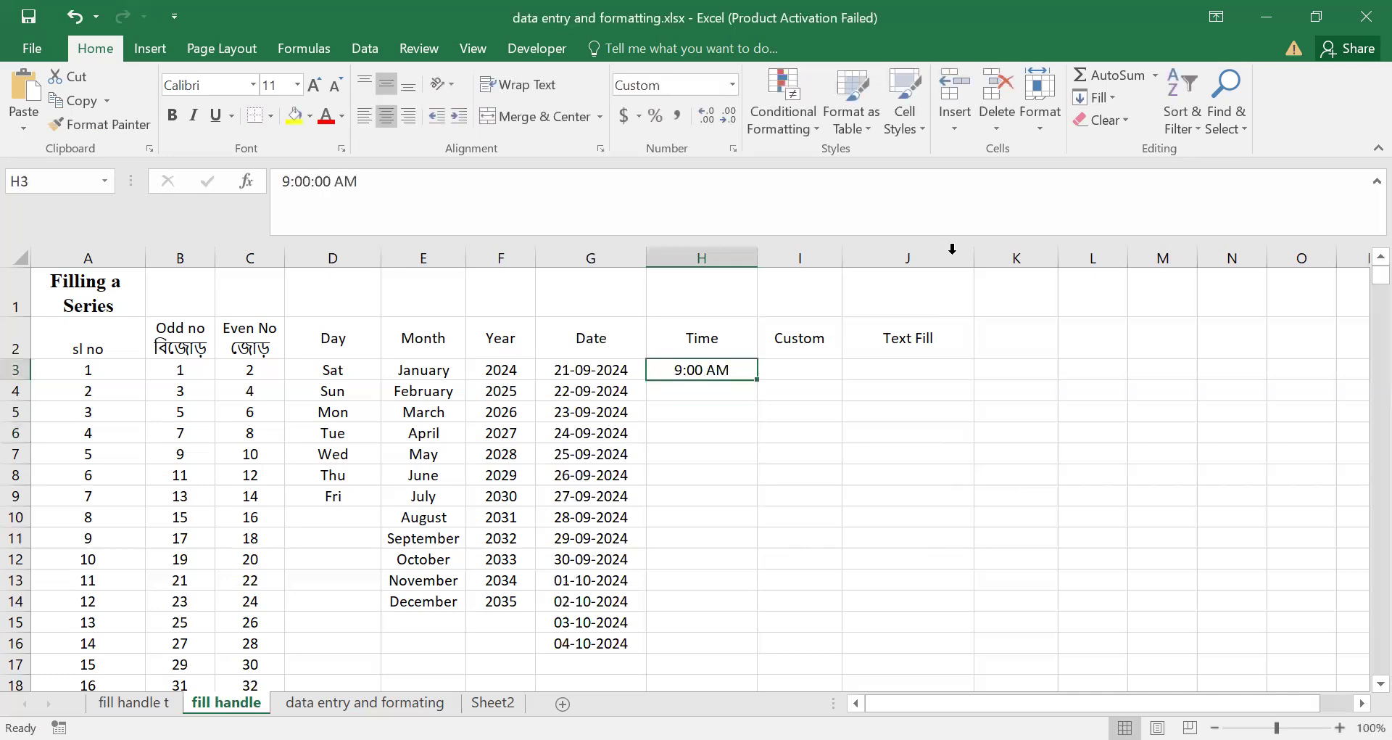
pyautogui.moveTo(757, 380); pyautogui.dragTo(732, 532)
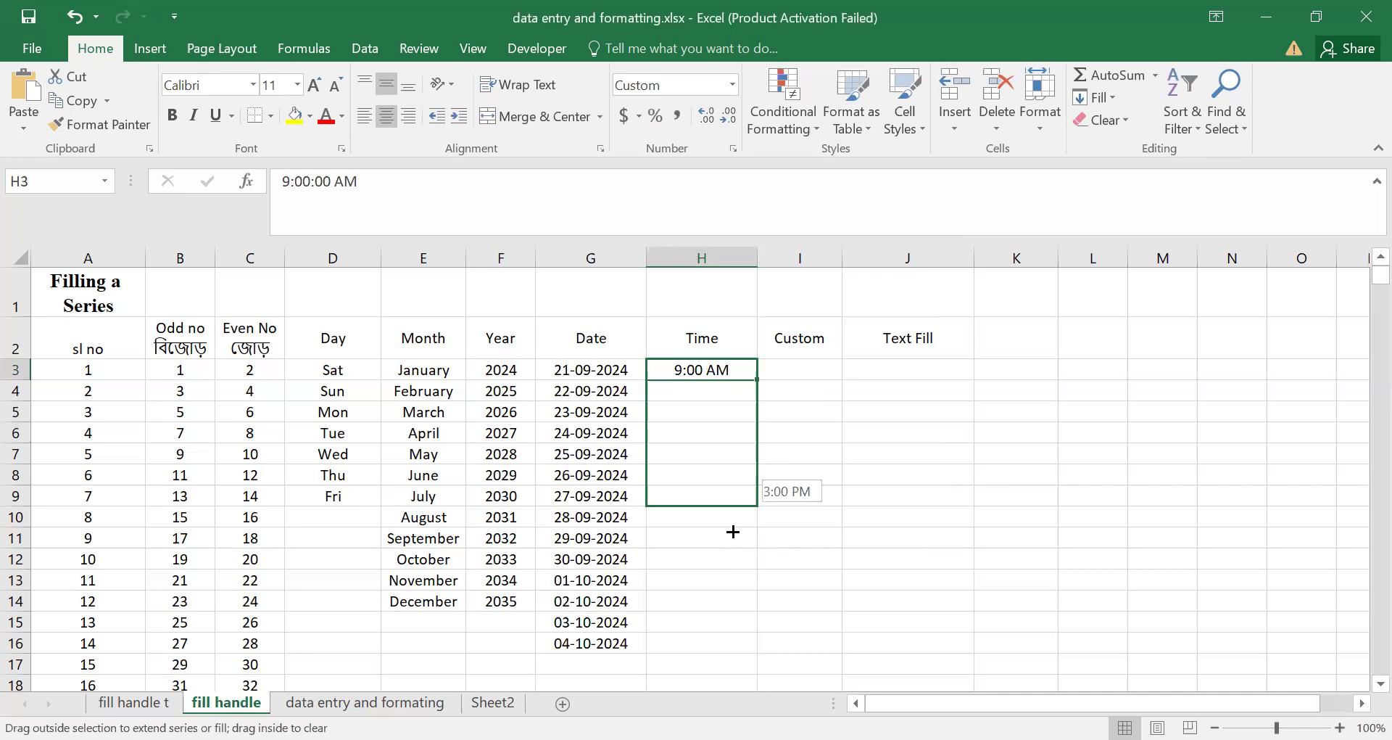
pyautogui.moveTo(732, 532); pyautogui.dragTo(729, 477)
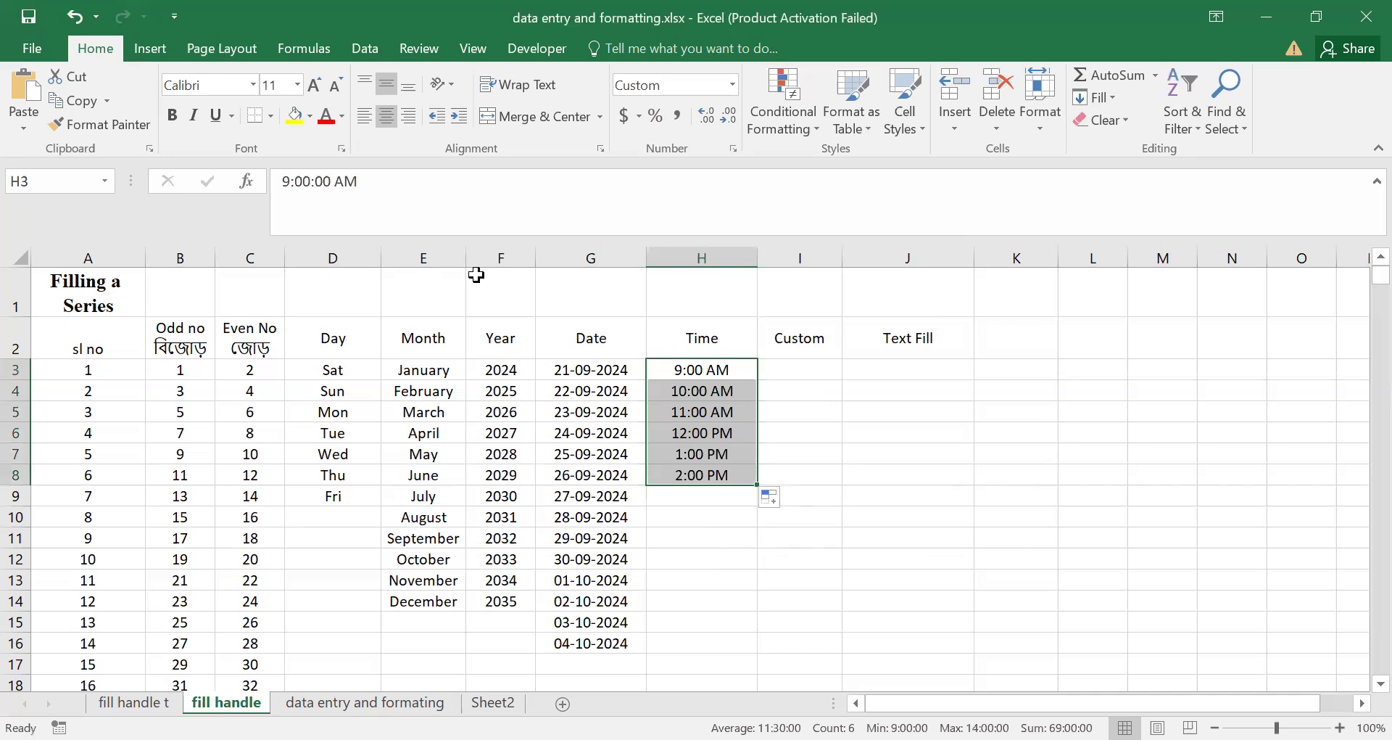
pyautogui.moveTo(798, 371); pyautogui.dragTo(795, 561)
pyautogui.click(1016, 475)
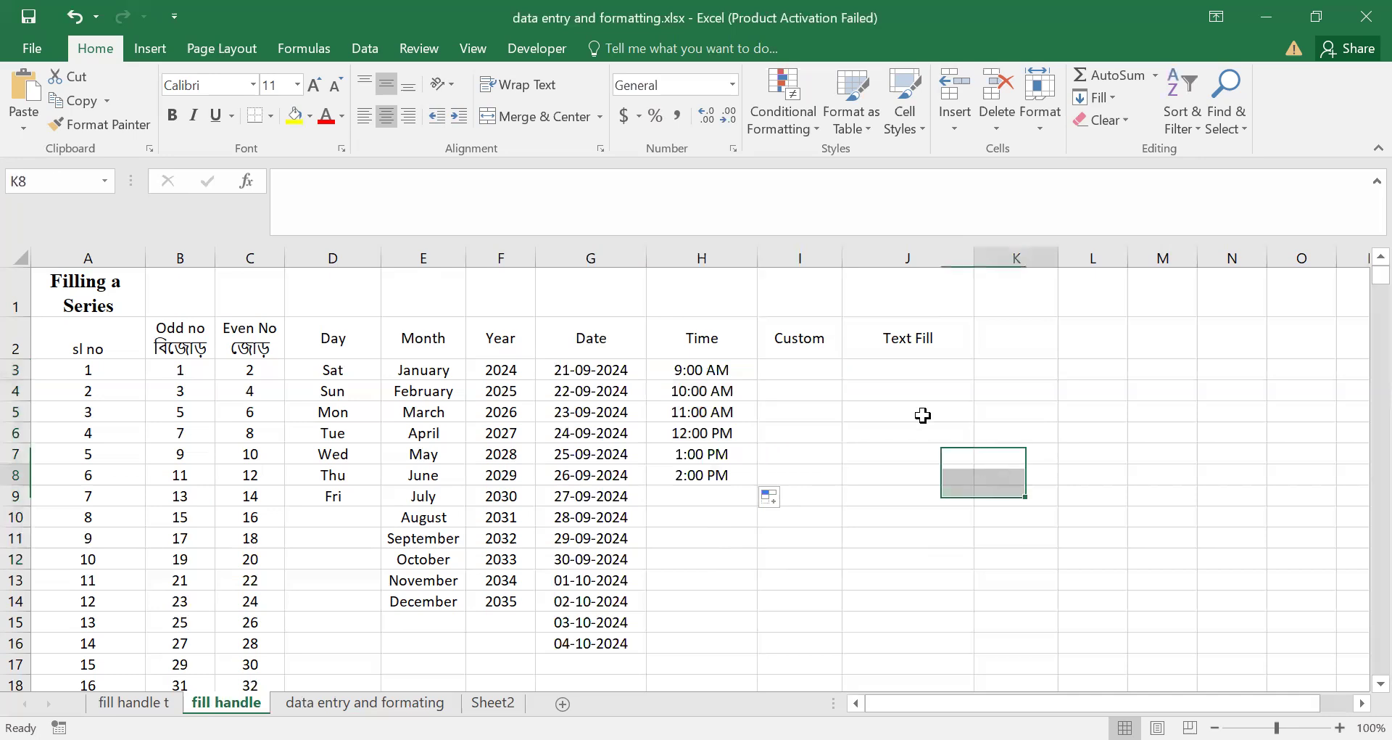
# Enter A in I3 and copy it down through I12 with the fill handle
pyautogui.click(800, 370)
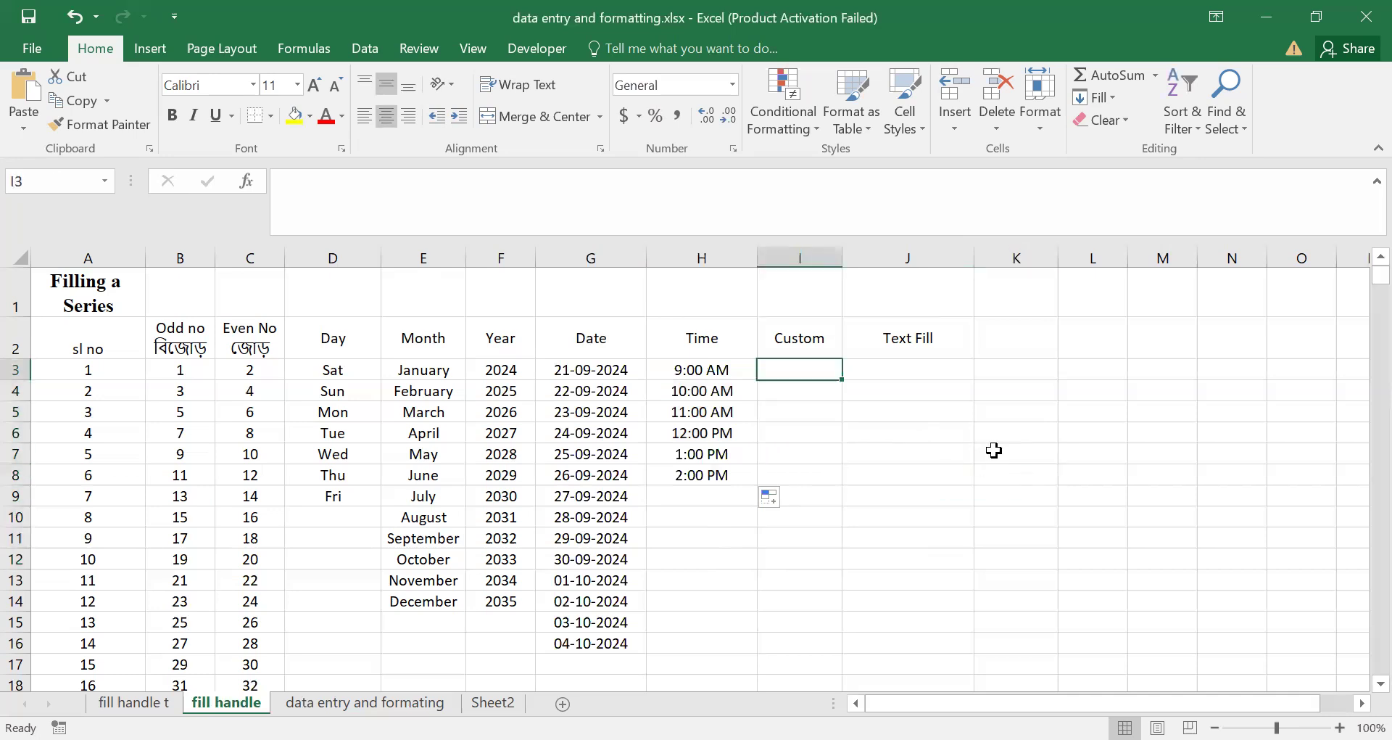
pyautogui.write('A')
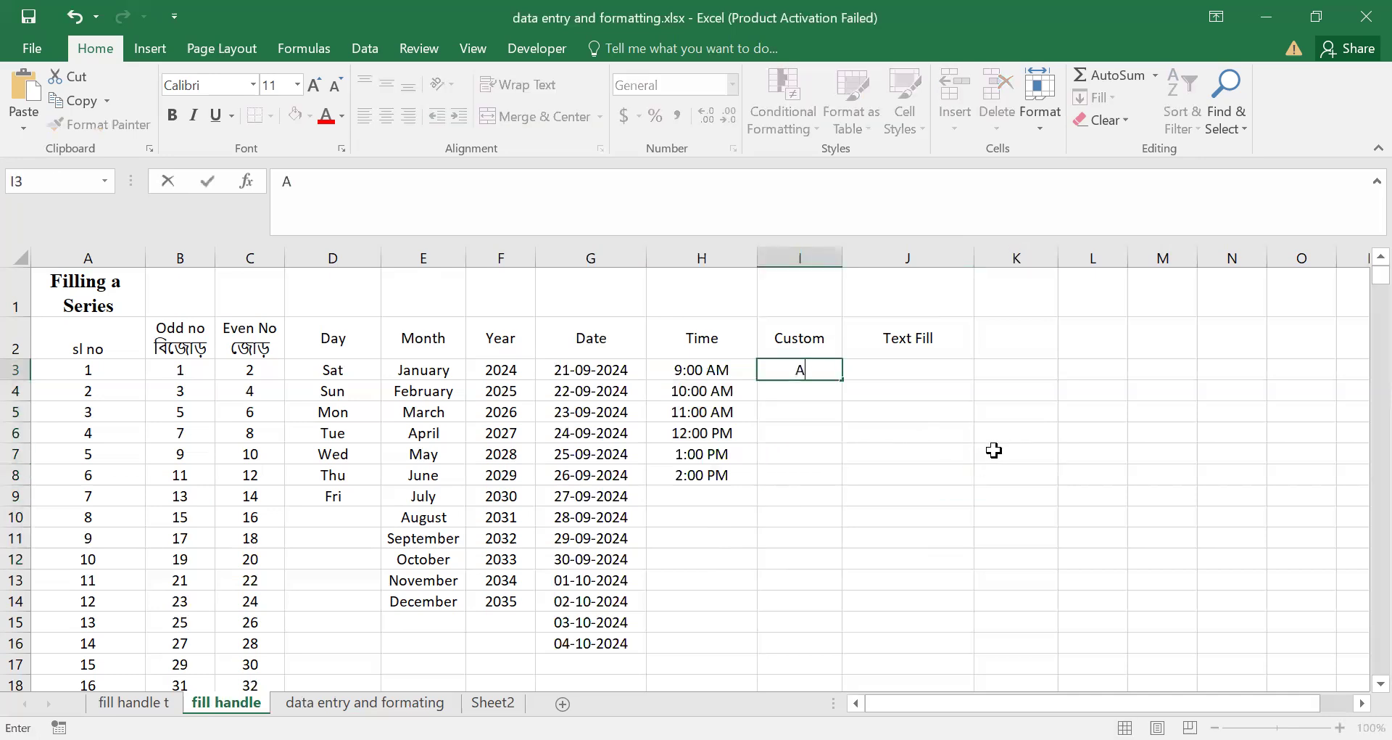
pyautogui.hotkey('ctrl', 'Return')
pyautogui.moveTo(842, 379); pyautogui.dragTo(826, 563)
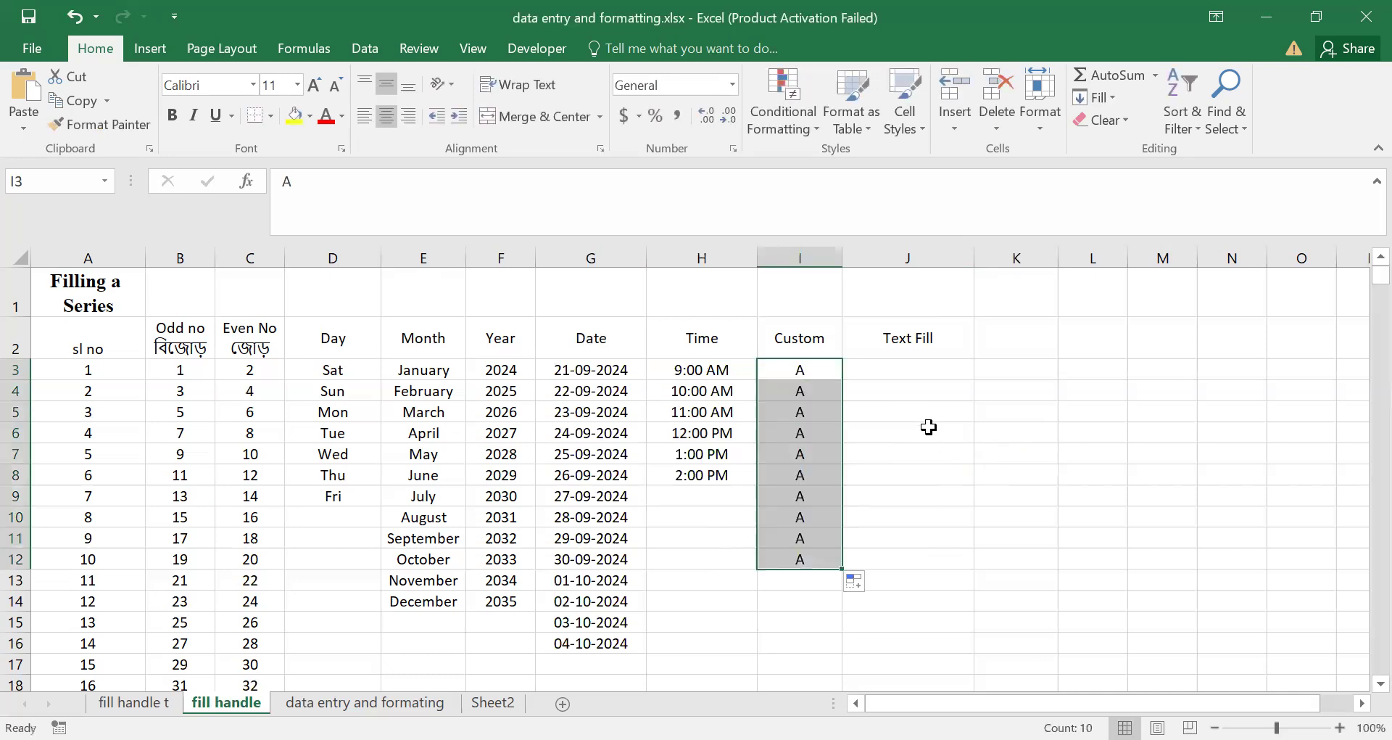
pyautogui.hotkey('shift', 'BackSpace')
# Type a person's first name in J3 and repeat it down to J12
pyautogui.press('Right')
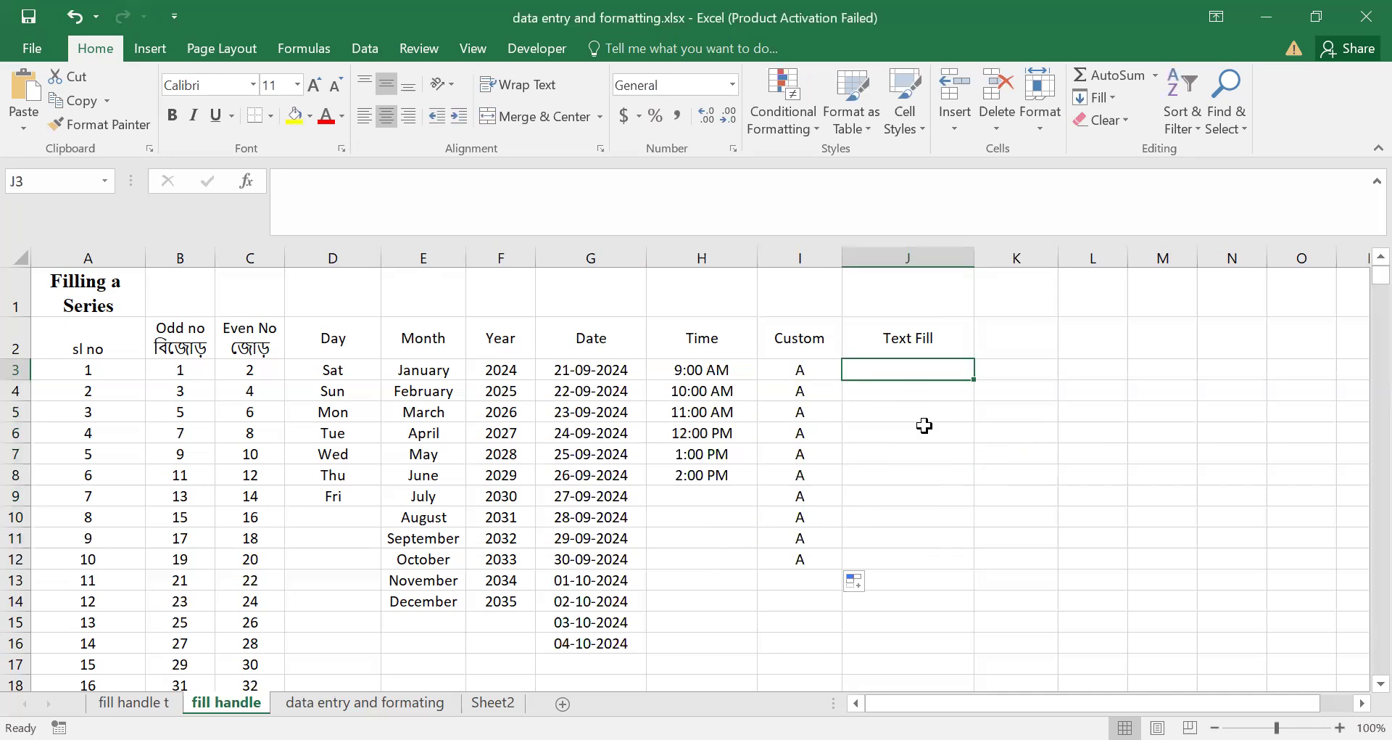
pyautogui.write('A')
pyautogui.press('BackSpace')
pyautogui.write('Mahfuz')
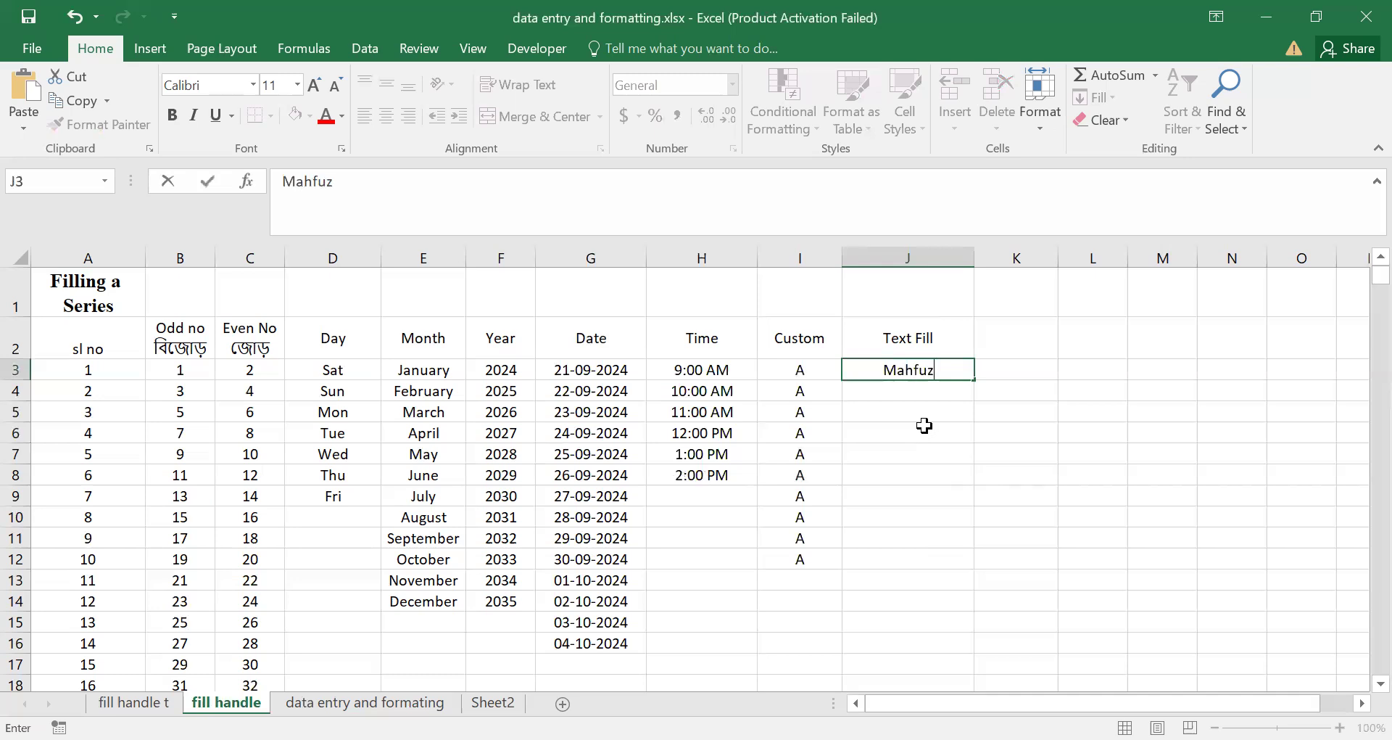
pyautogui.press('Return')
pyautogui.click(928, 371)
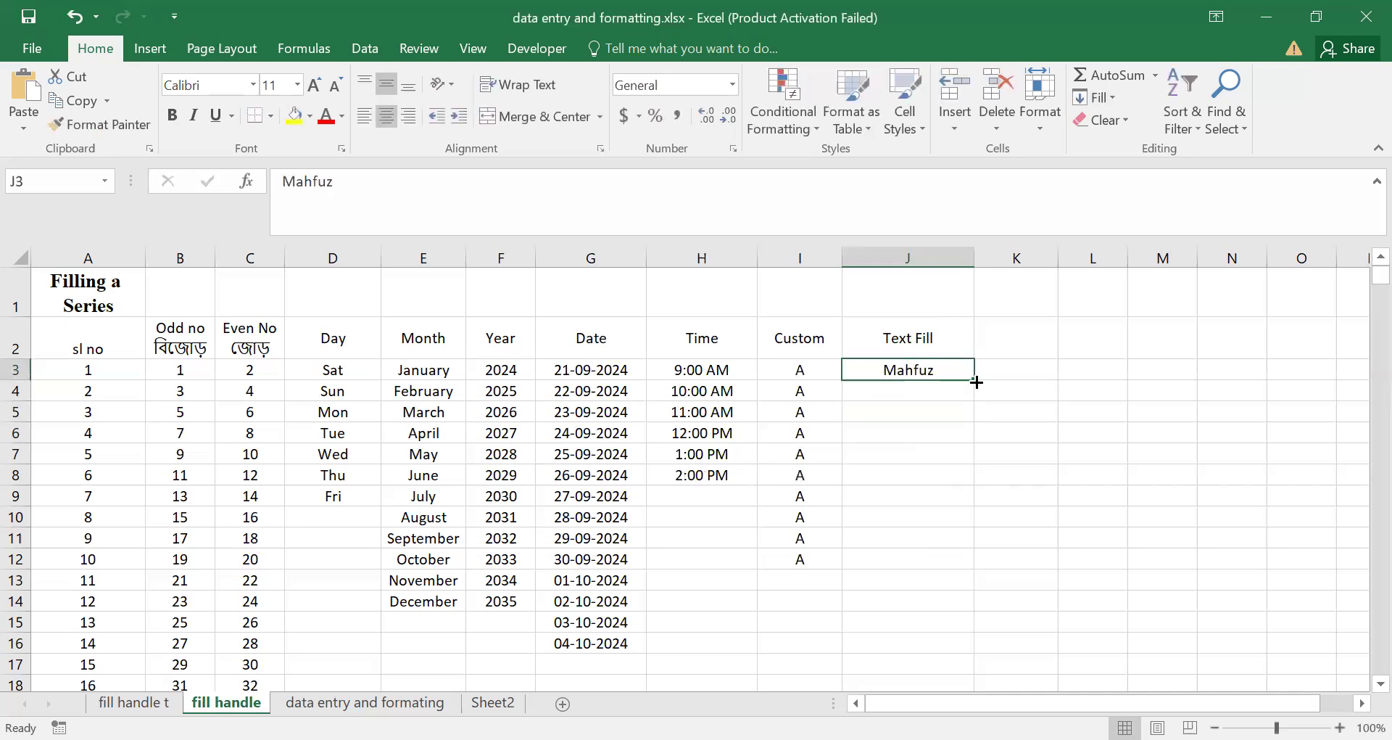
pyautogui.moveTo(976, 382); pyautogui.dragTo(943, 552)
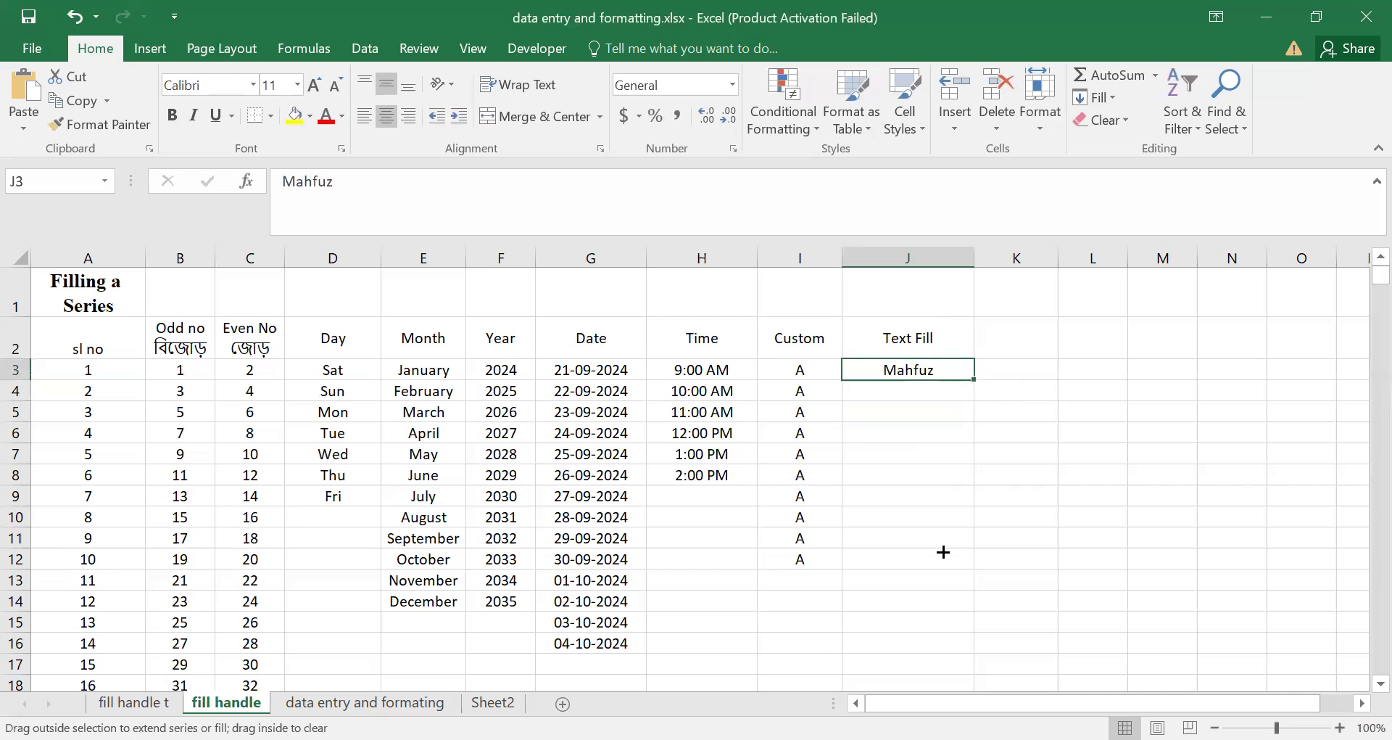
pyautogui.doubleClick(974, 378)
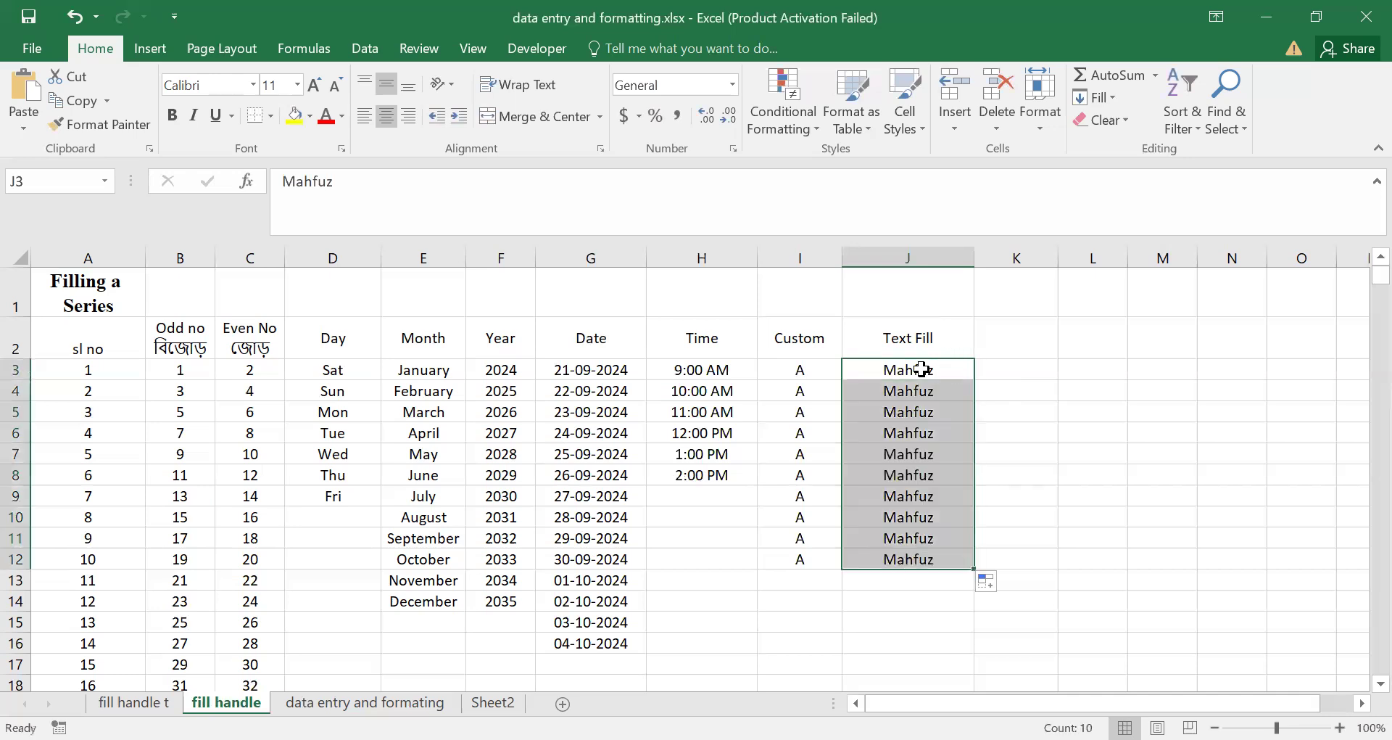
pyautogui.moveTo(800, 370); pyautogui.dragTo(798, 559)
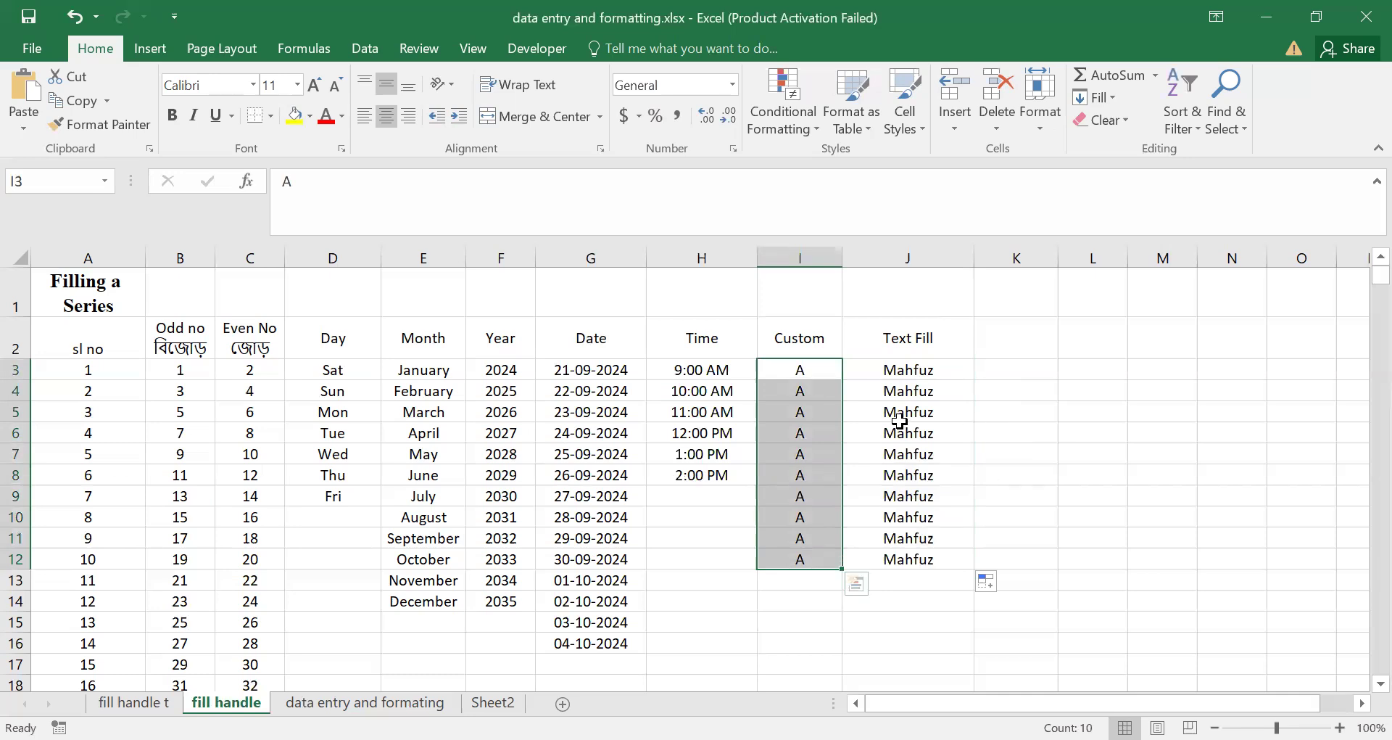
# Delete the repeated A values from I3:I12, leaving the Custom column blank
pyautogui.press('Up')
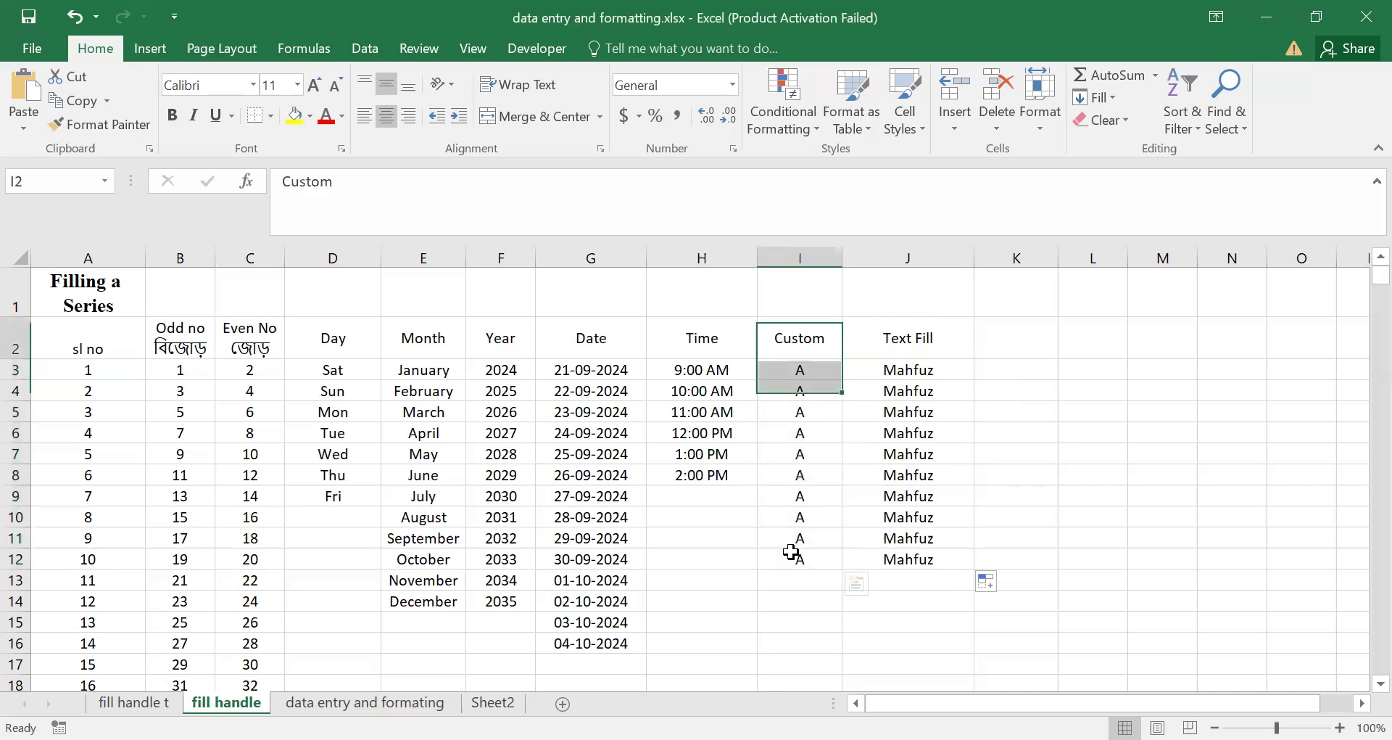
pyautogui.press('F2')
pyautogui.press('Left')
pyautogui.moveTo(799, 369); pyautogui.dragTo(798, 556)
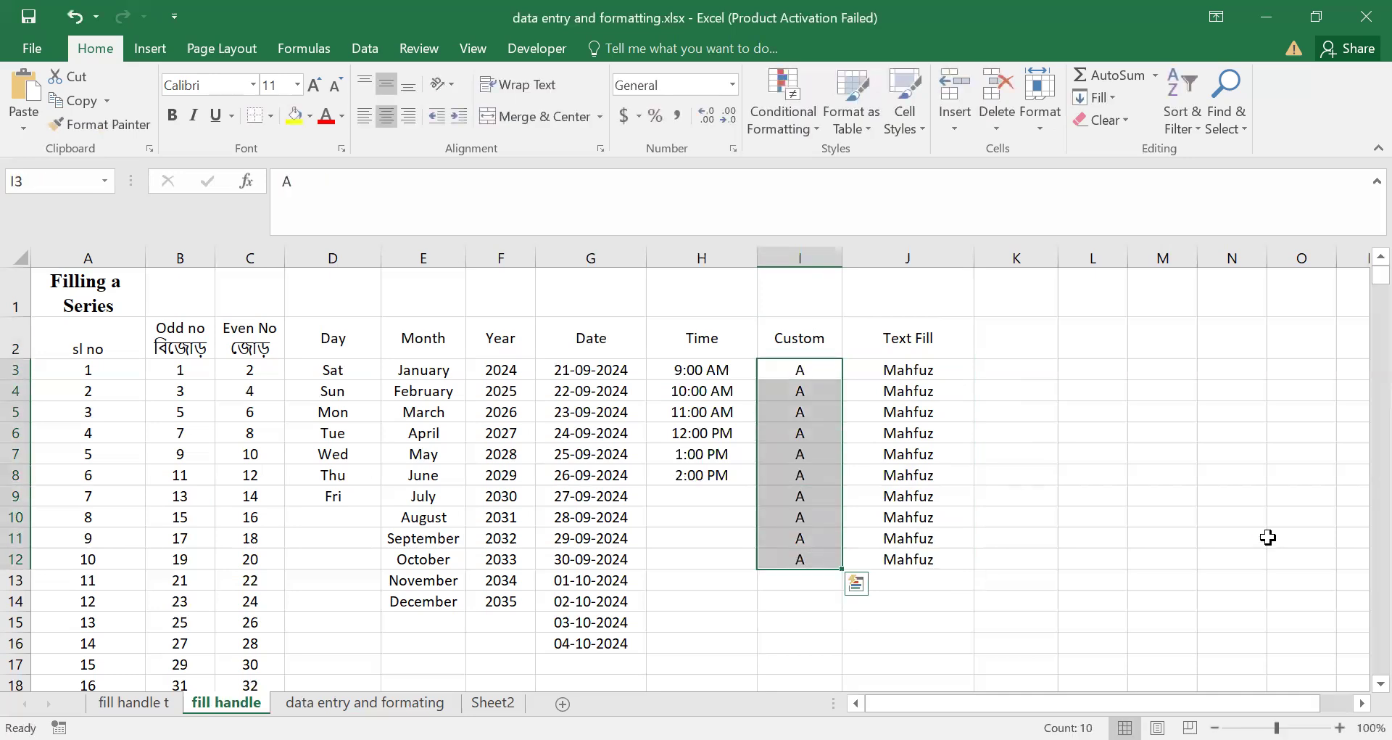
pyautogui.press('Delete')
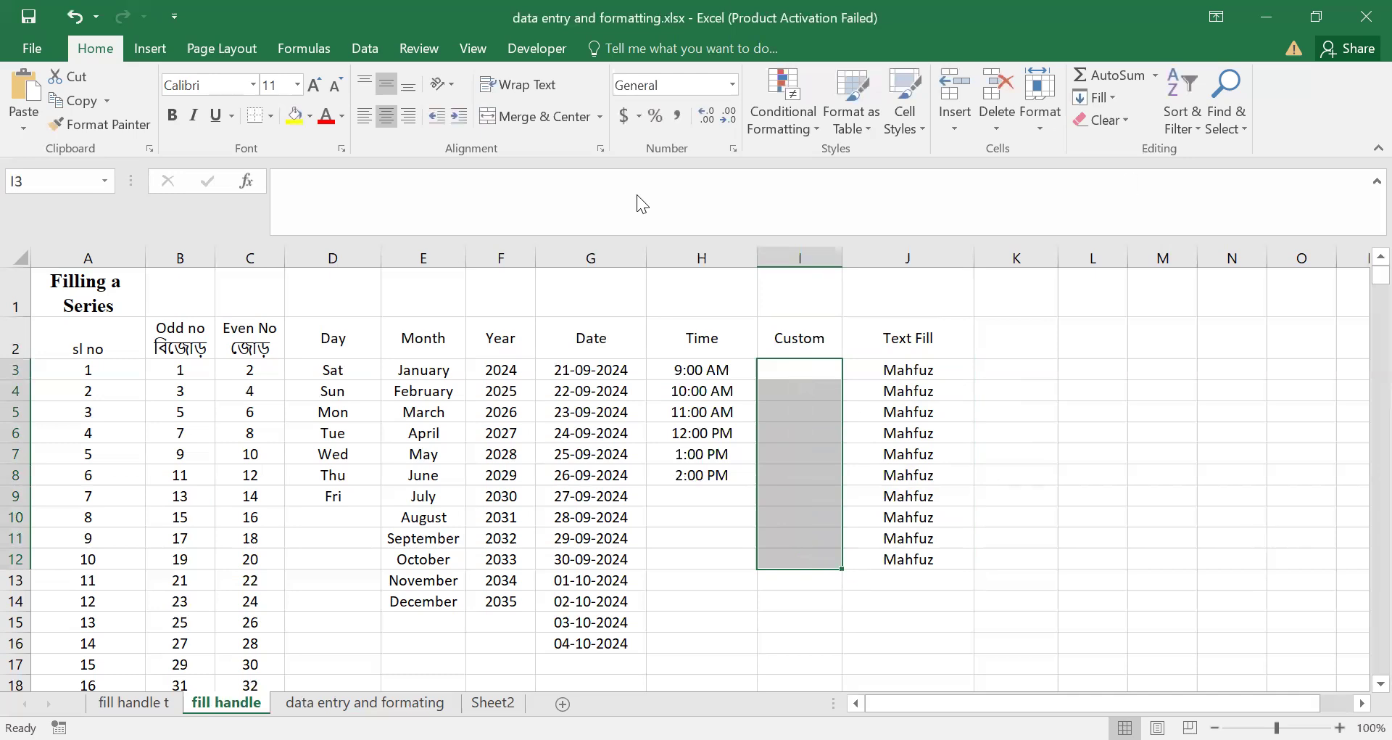
pyautogui.press('Down')
pyautogui.press('Down')
pyautogui.press('Up')
pyautogui.press('Up')
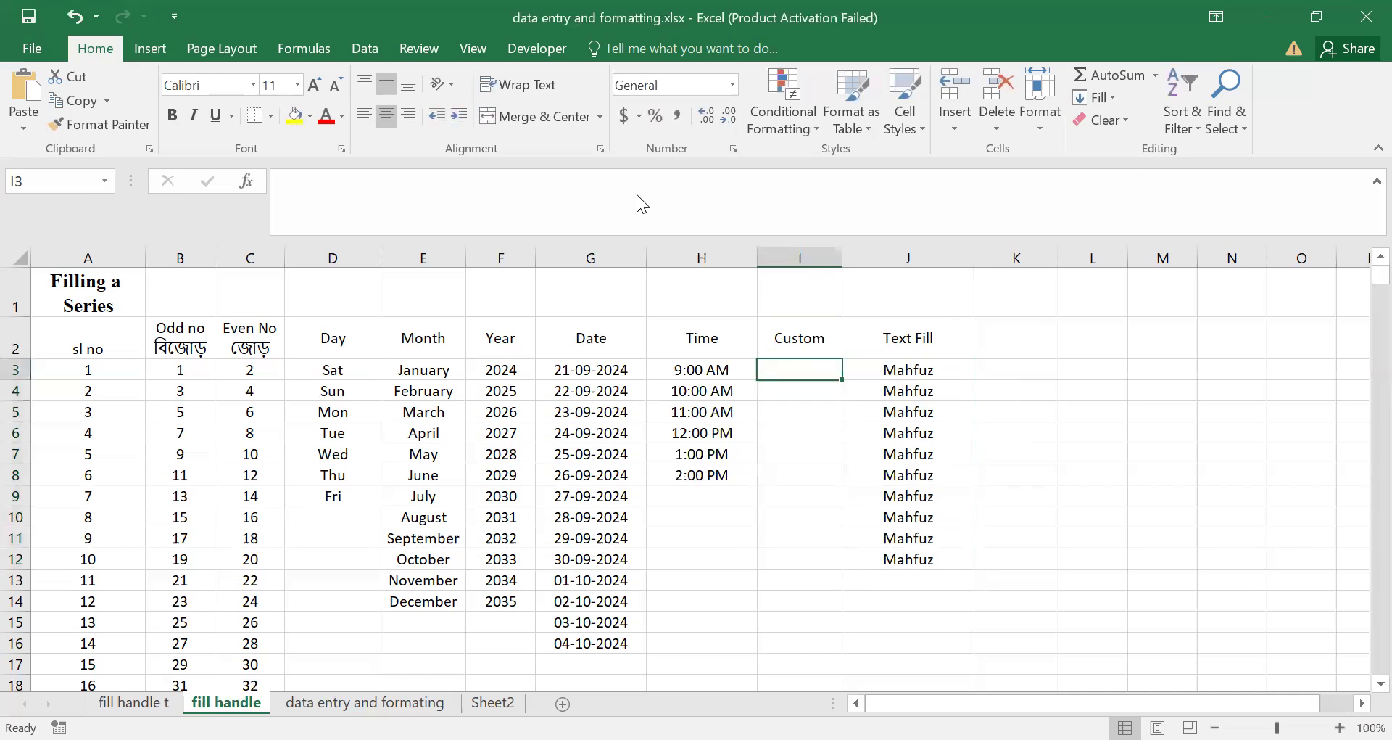
# Open Excel Options on the Advanced page, scrolled down to the General section
pyautogui.click(33, 47)
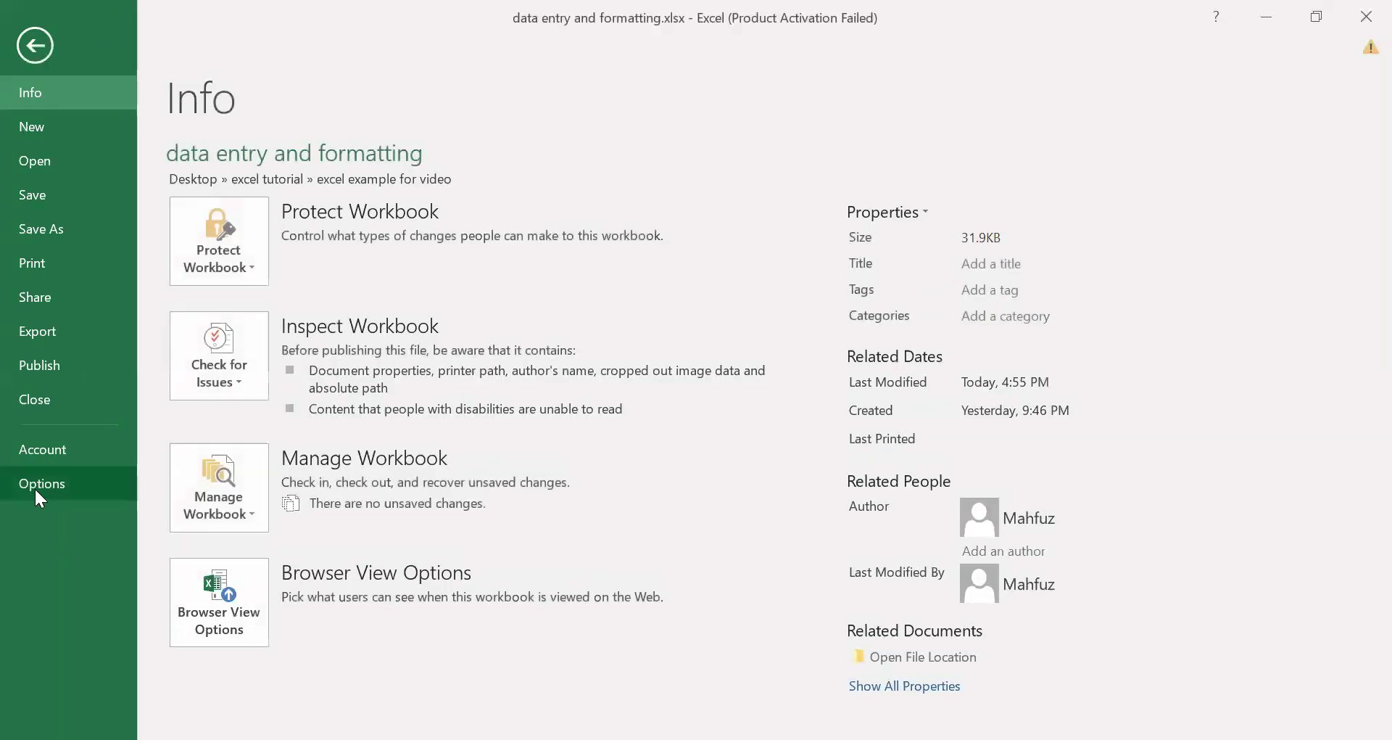
pyautogui.click(33, 485)
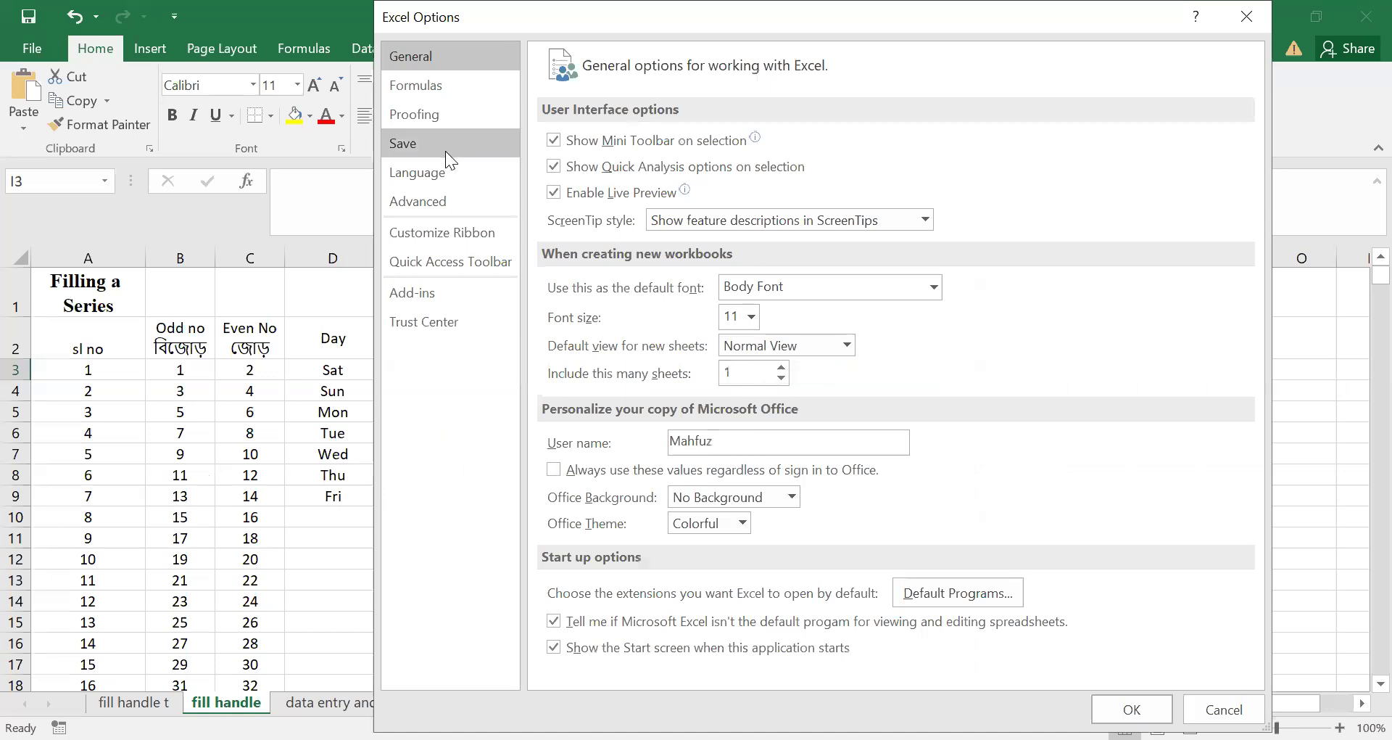
pyautogui.click(422, 201)
pyautogui.scroll(-7, 916, 282)
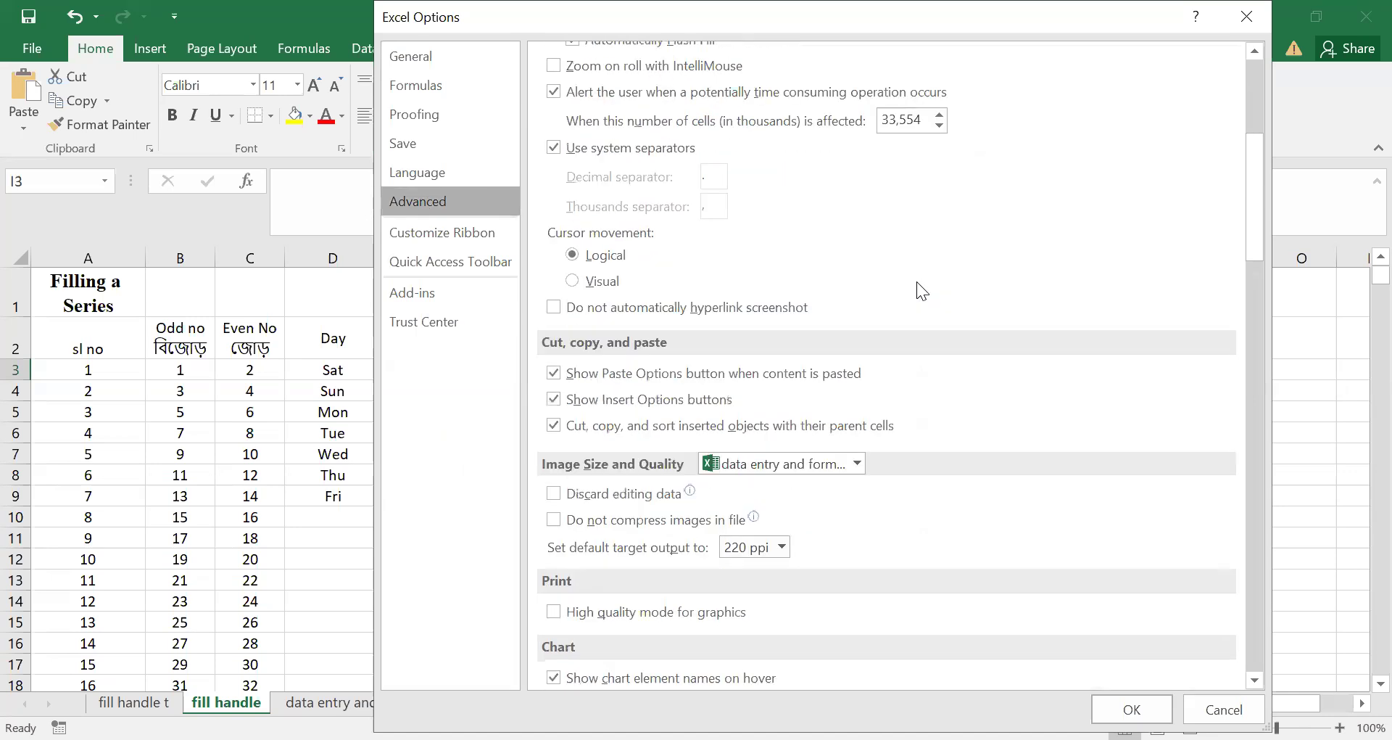
pyautogui.scroll(-9, 918, 284)
pyautogui.scroll(-6, 917, 282)
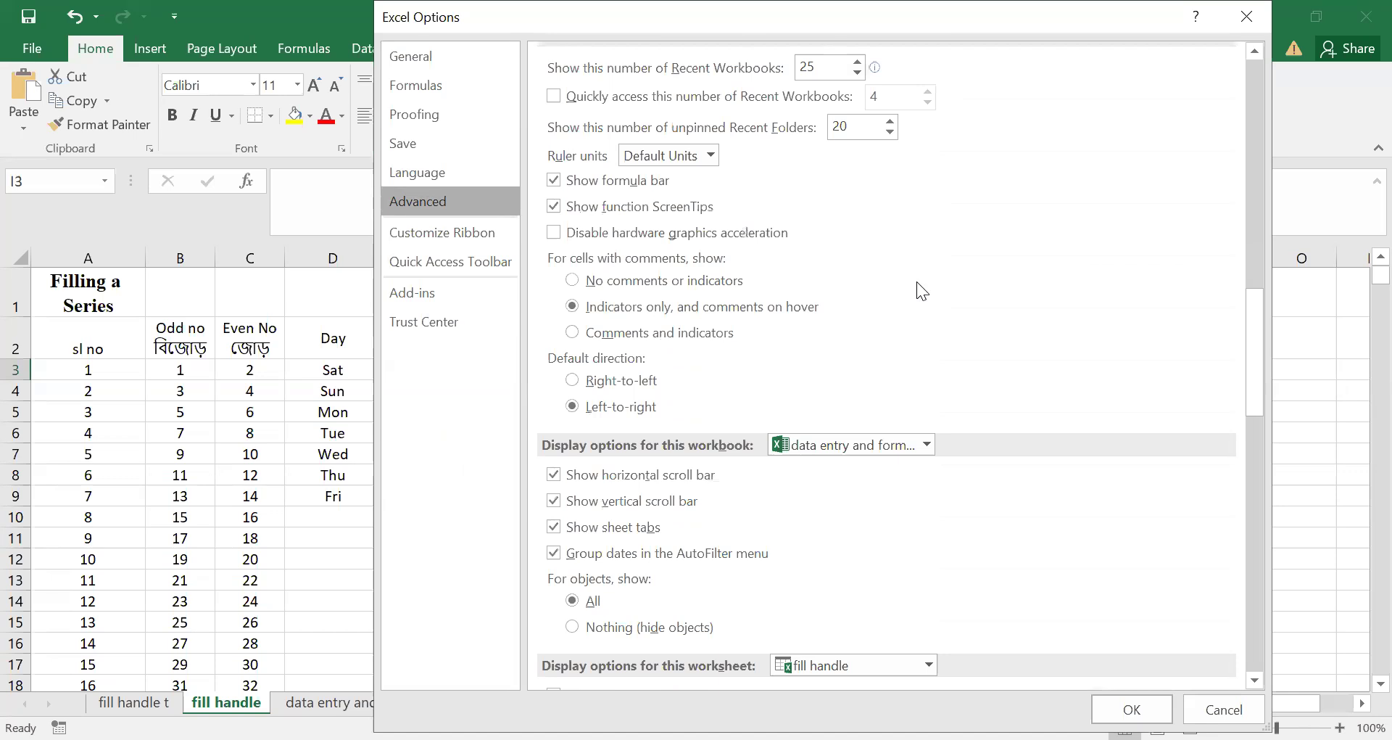
pyautogui.scroll(-7, 916, 282)
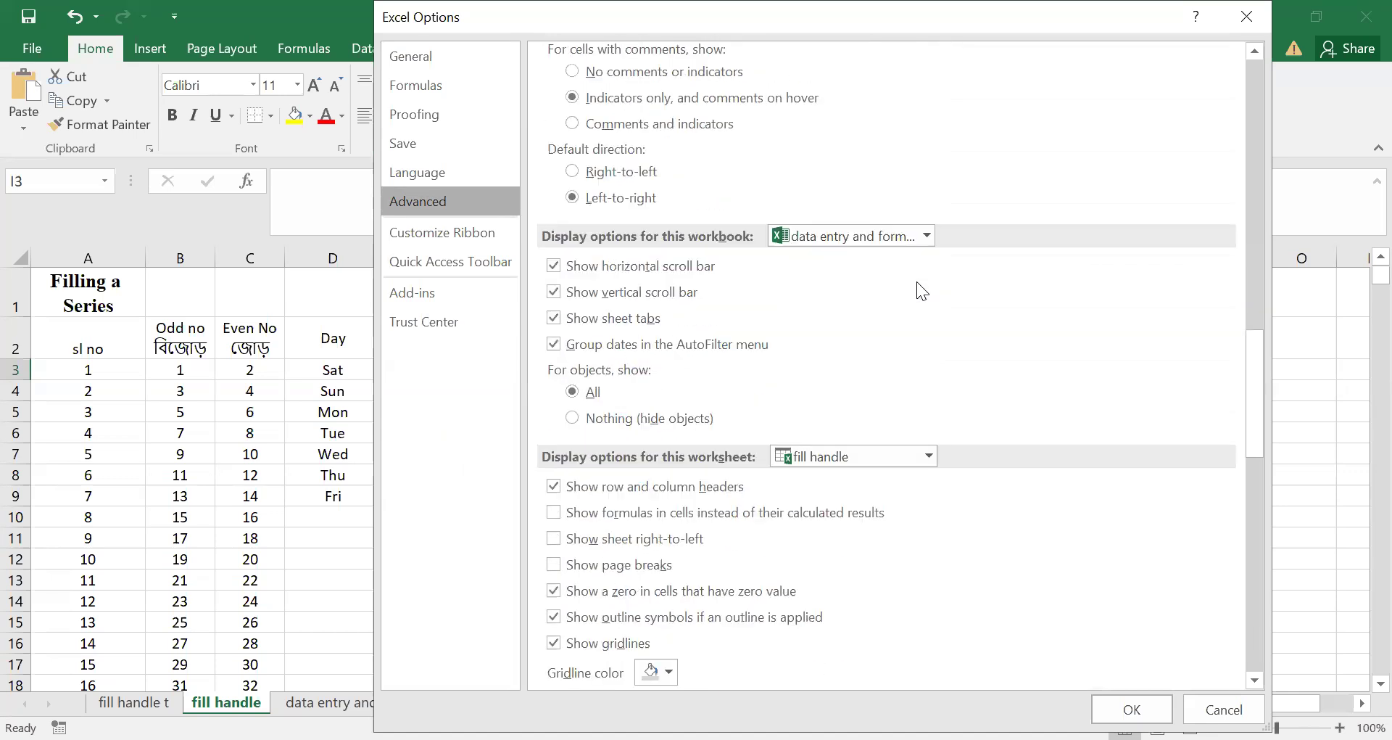
pyautogui.scroll(-9, 916, 281)
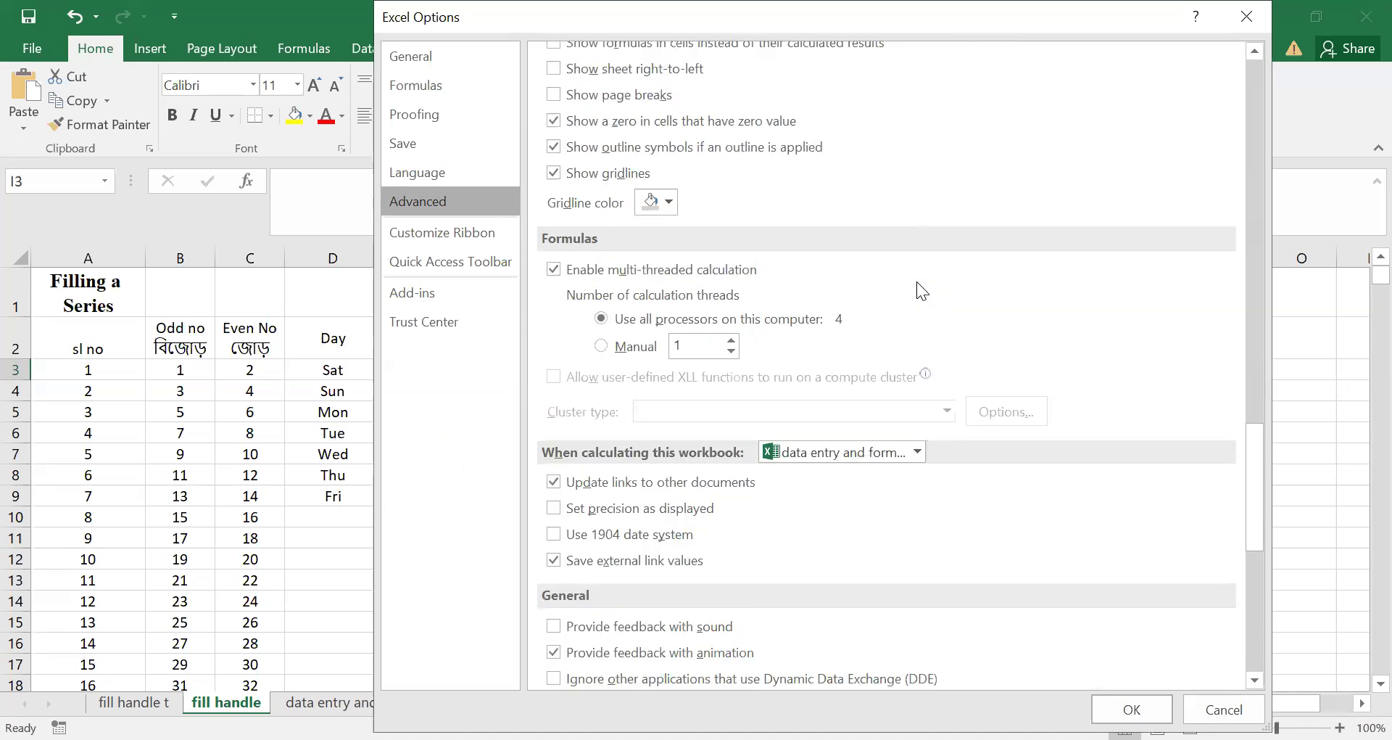
pyautogui.scroll(-5, 917, 281)
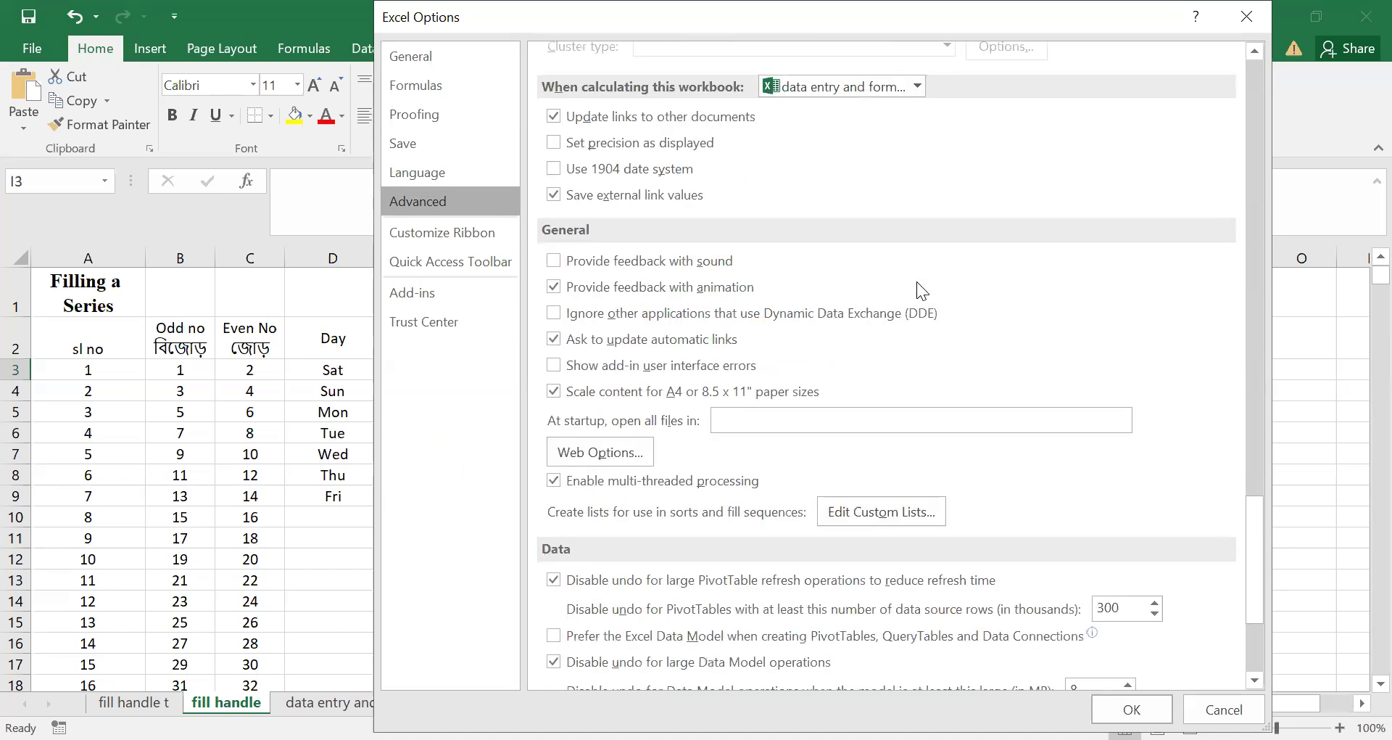
# Open Edit Custom Lists and start the new list entries with A
pyautogui.click(919, 445)
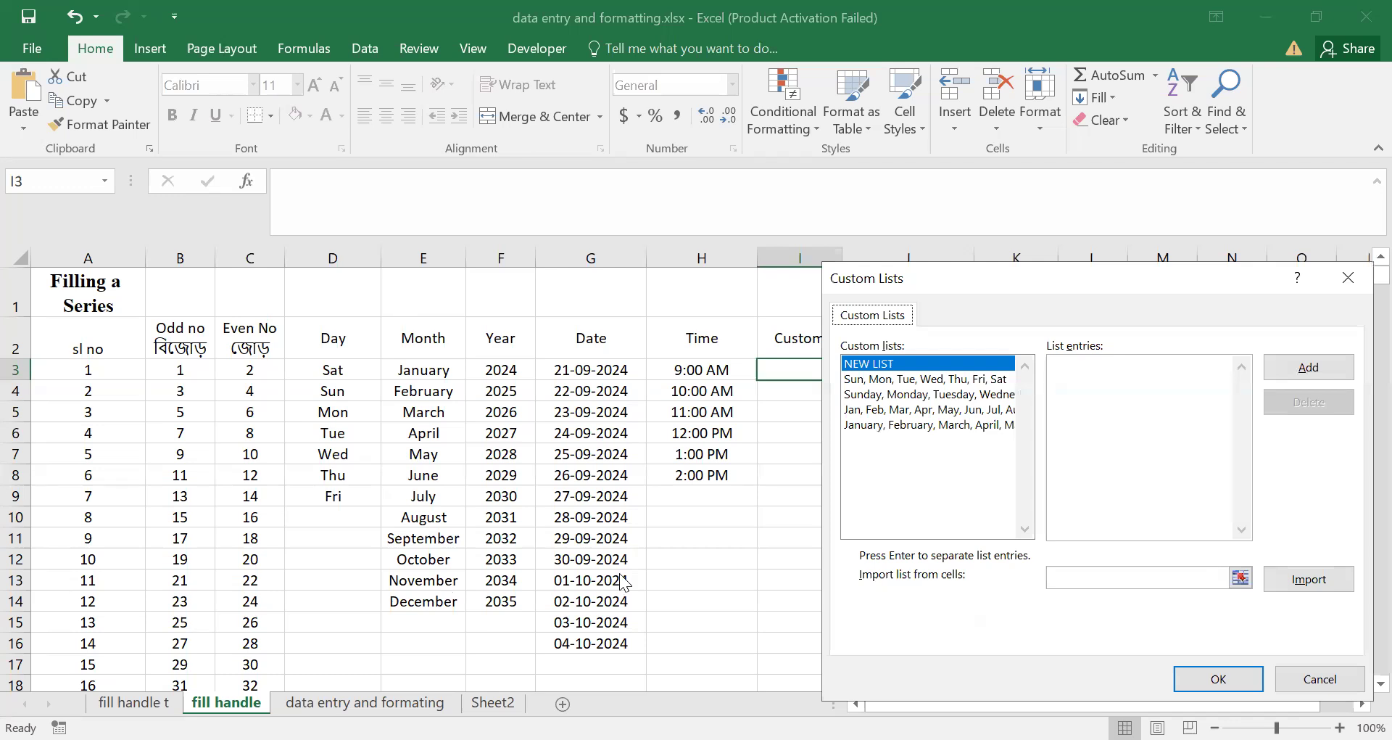
pyautogui.click(1093, 394)
pyautogui.write('A,B,C,D')
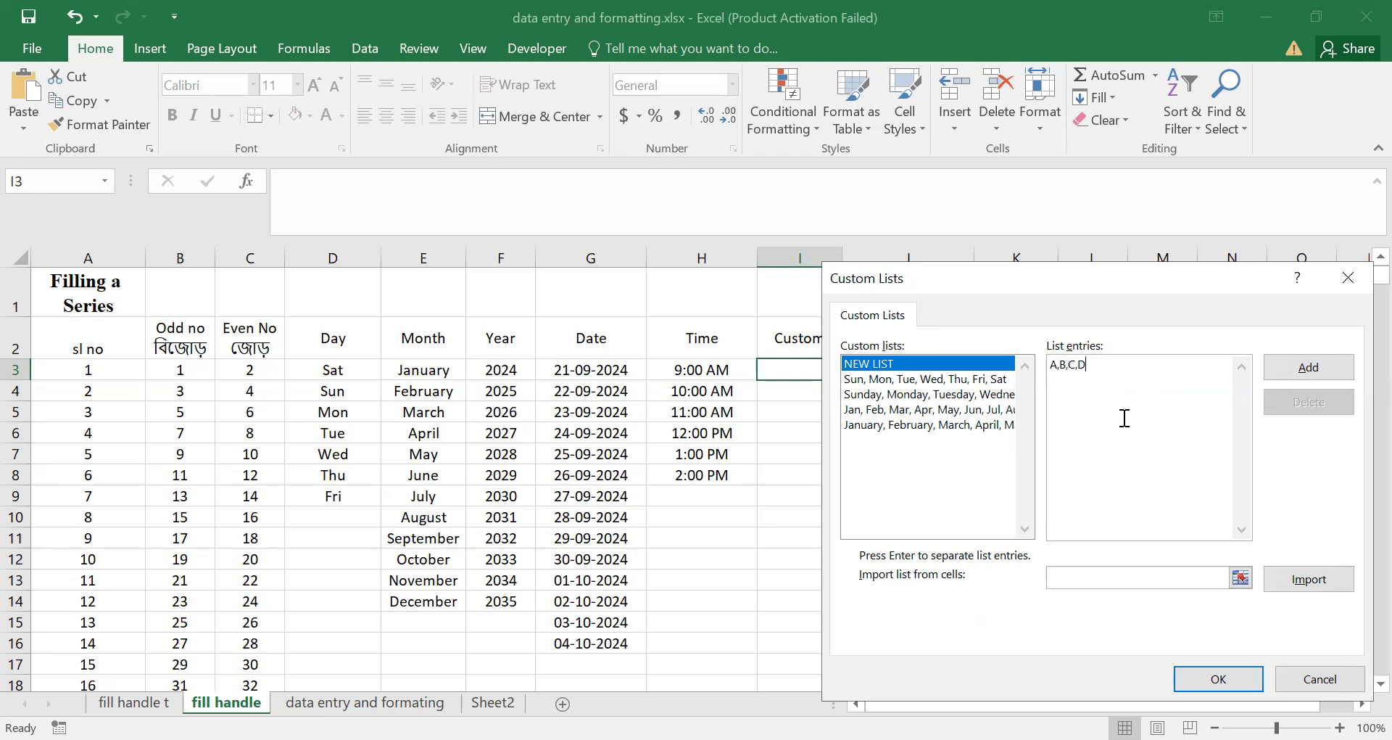
pyautogui.write(',E,F,G,h')
pyautogui.press('BackSpace')
pyautogui.moveTo(1116, 366); pyautogui.dragTo(1044, 371)
pyautogui.press('BackSpace')
pyautogui.write('S')
pyautogui.press('BackSpace')
pyautogui.write('A')
# Enter B through J as list entries, then add the A–J list and confirm
pyautogui.press('Return')
pyautogui.write('B ')
pyautogui.write('C')
pyautogui.press('Return')
pyautogui.write('D')
pyautogui.press('Return')
pyautogui.write('E')
pyautogui.press('Return')
pyautogui.write('F ')
pyautogui.write('G ')
pyautogui.write('H ')
pyautogui.write('I ')
pyautogui.write('J')
pyautogui.click(1303, 368)
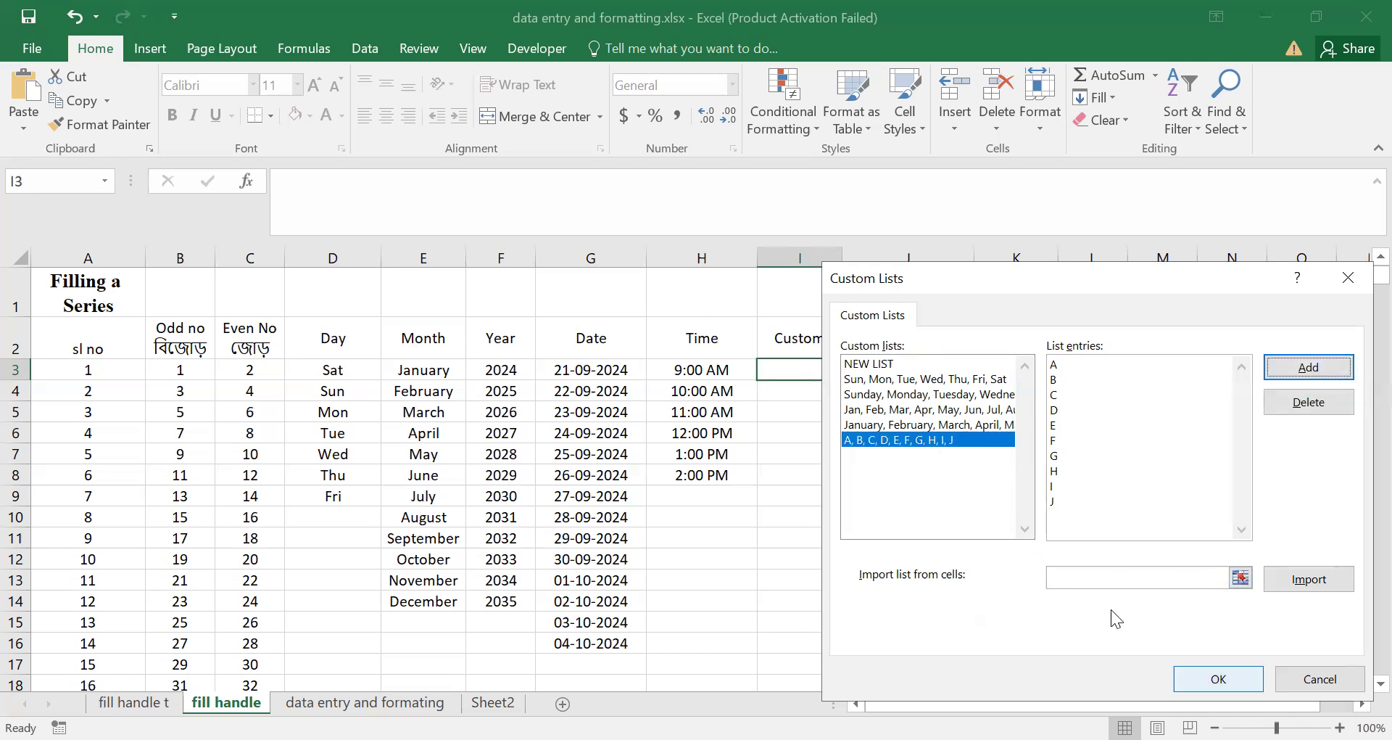
pyautogui.click(1218, 679)
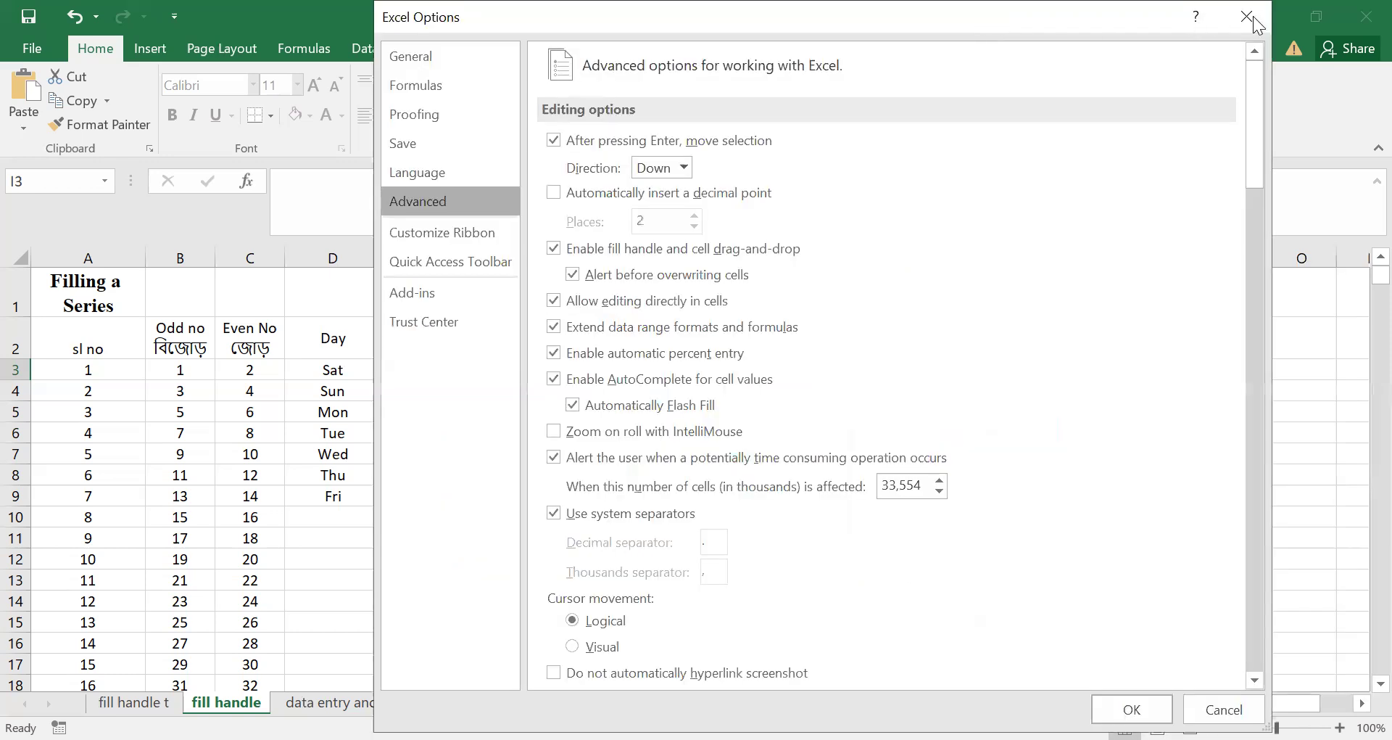
# Close Excel Options and enter A in cell I3
pyautogui.click(1256, 14)
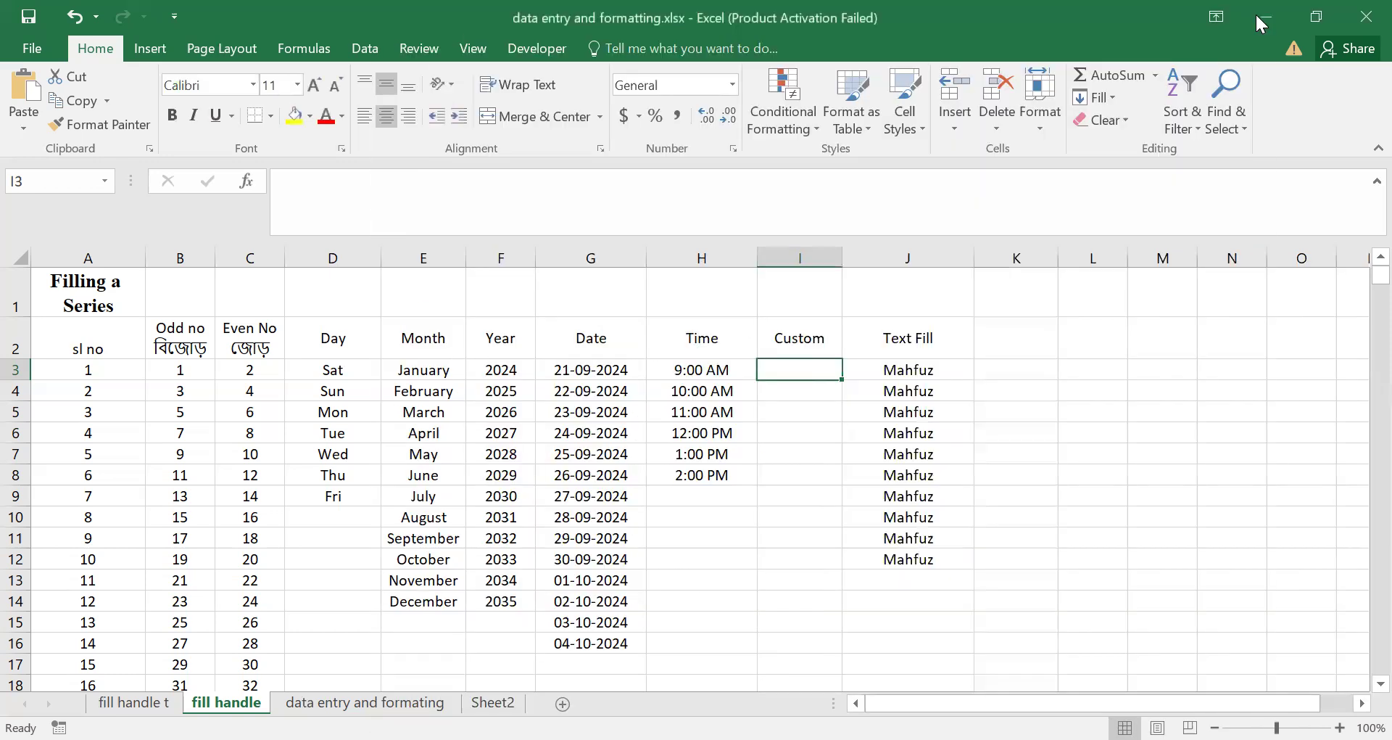
pyautogui.write('S')
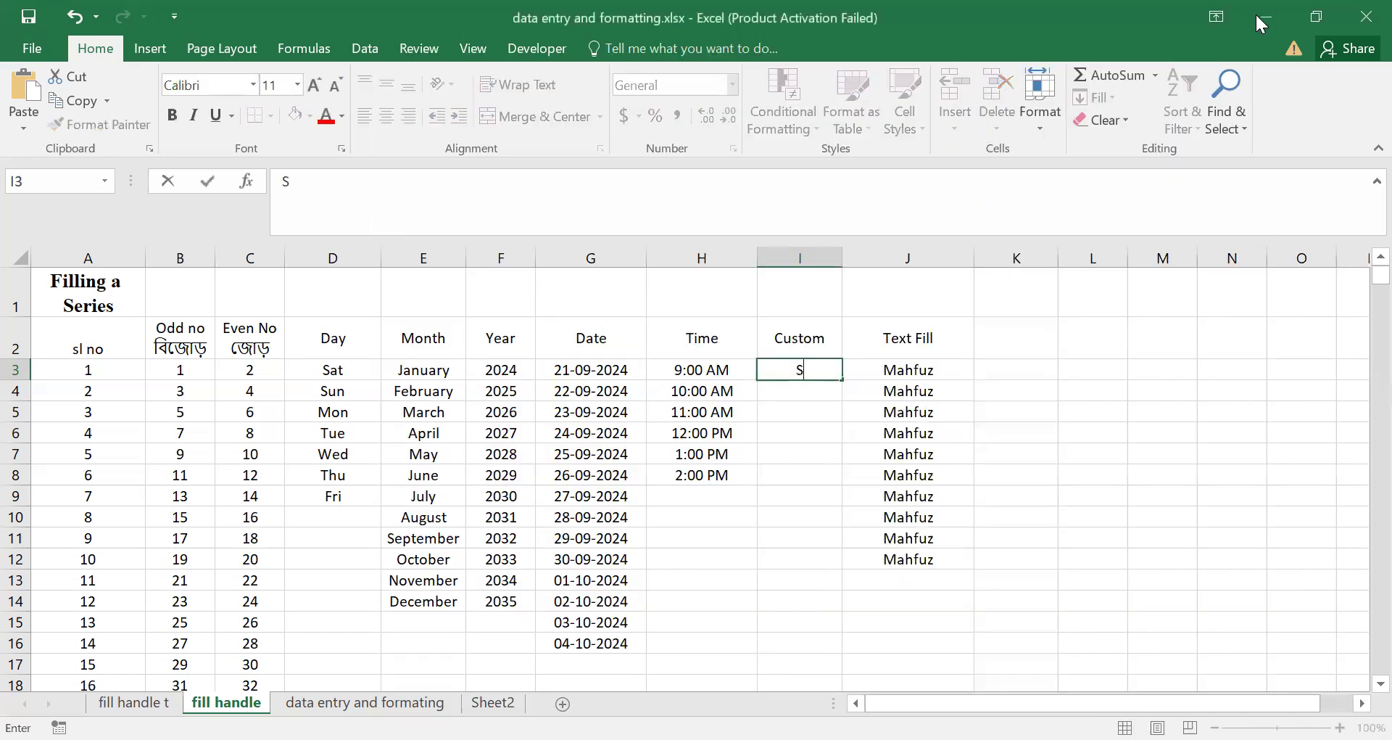
pyautogui.press('BackSpace')
pyautogui.write('A')
pyautogui.press('Return')
pyautogui.press('Up')
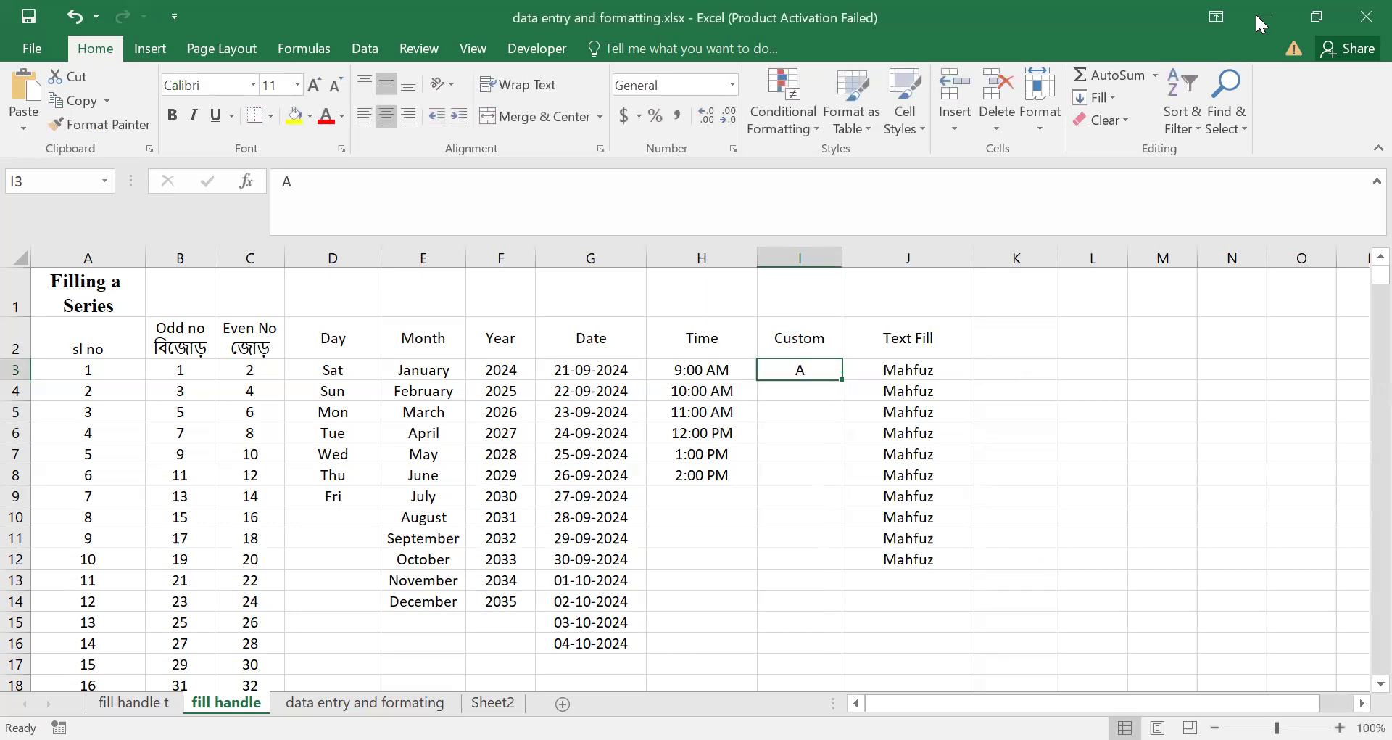
# Fill I3 down to I10 with the custom list letters A through H
pyautogui.moveTo(842, 380); pyautogui.dragTo(847, 396)
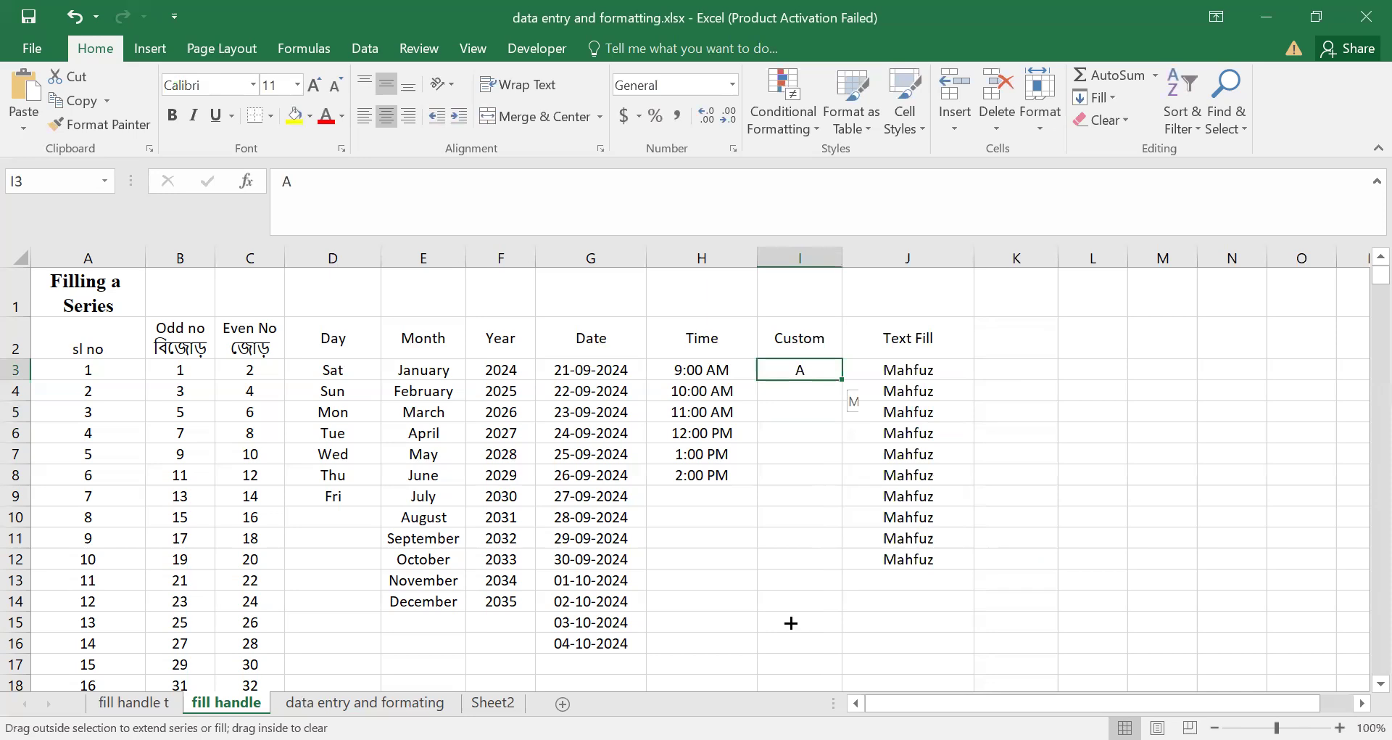
pyautogui.moveTo(798, 625); pyautogui.dragTo(802, 526)
pyautogui.click(1094, 448)
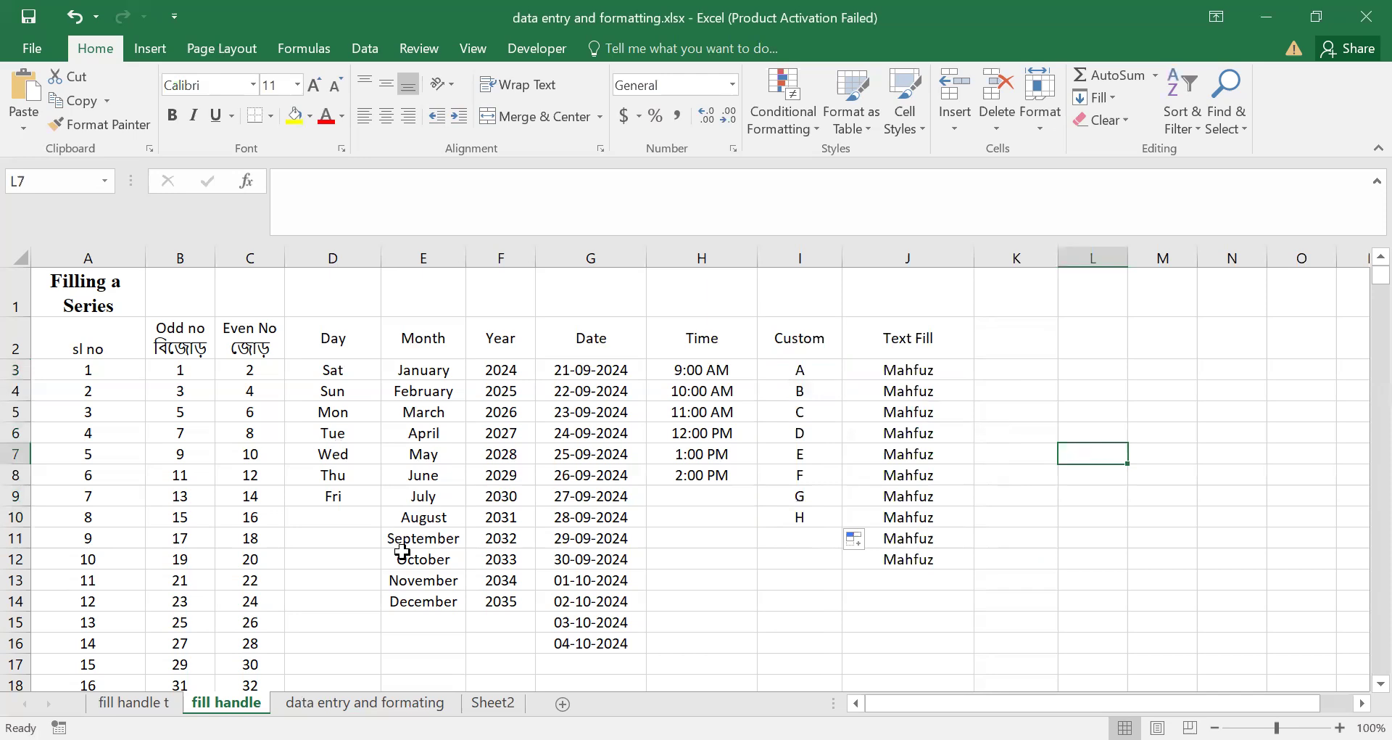
pyautogui.scroll(-2, 403, 552)
pyautogui.scroll(2, 402, 551)
pyautogui.scroll(-1, 451, 399)
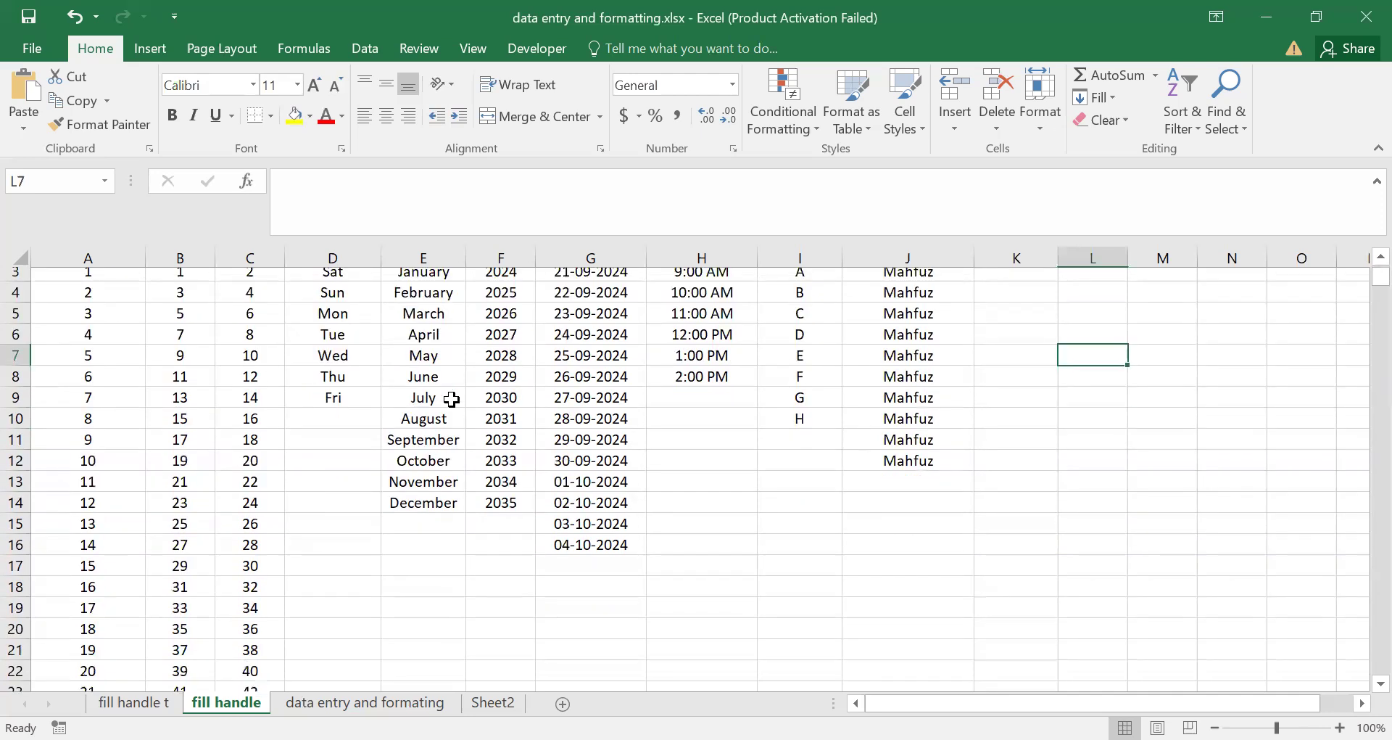
pyautogui.scroll(1, 451, 399)
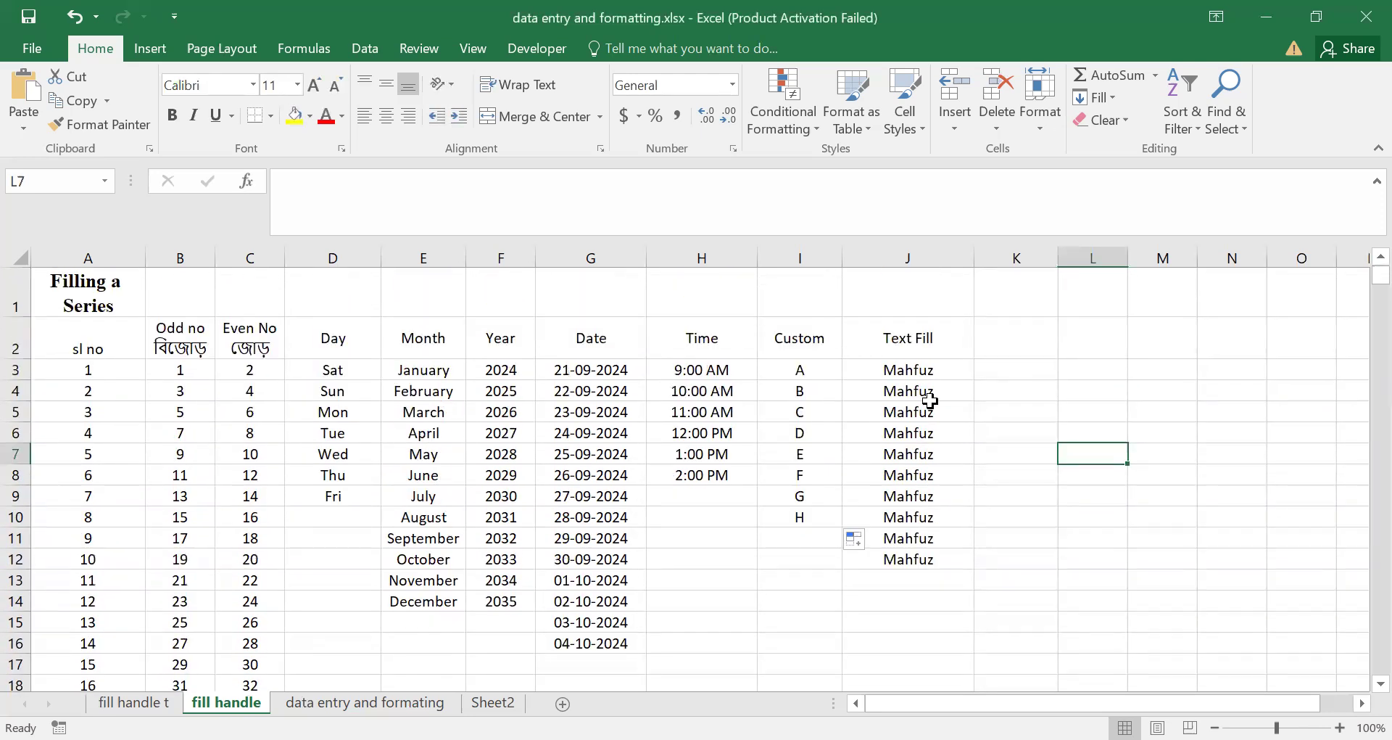
# Select cells in column K and widen column L
pyautogui.click(1012, 342)
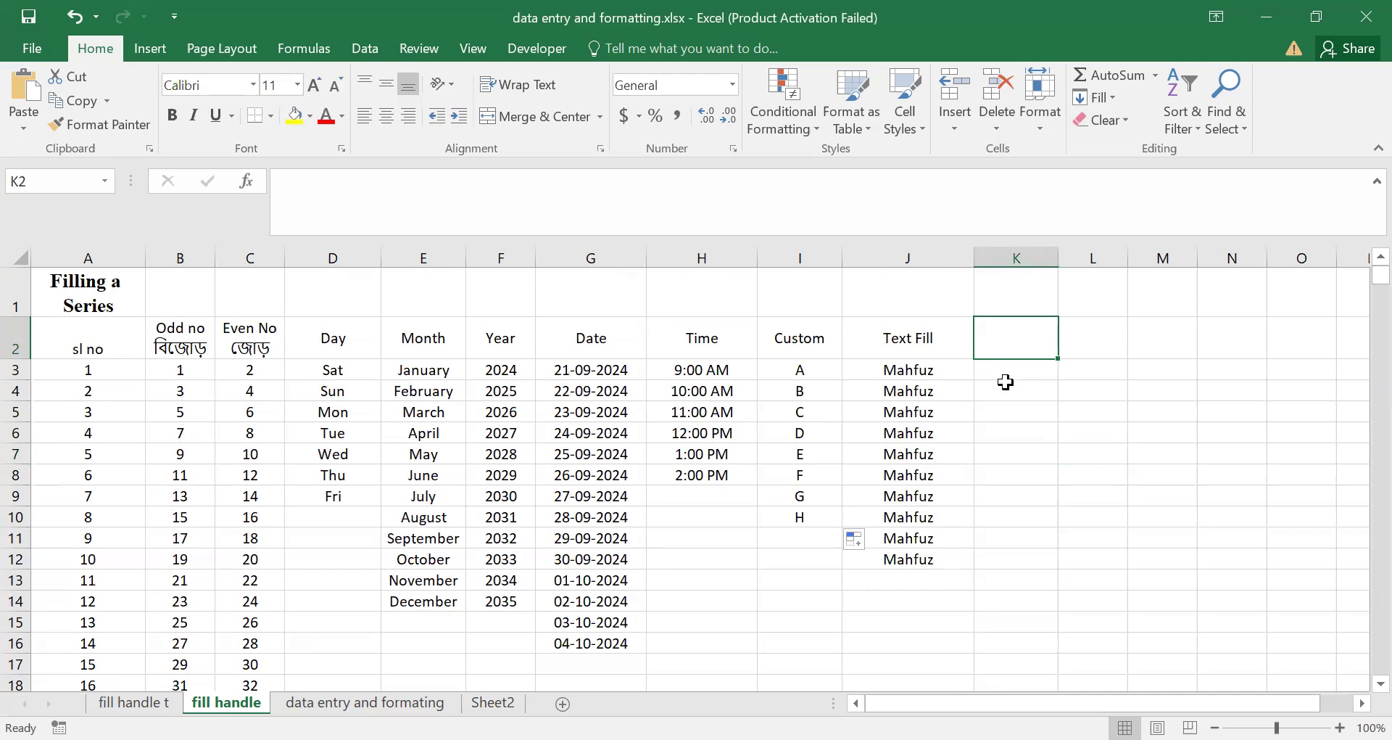
pyautogui.click(1016, 412)
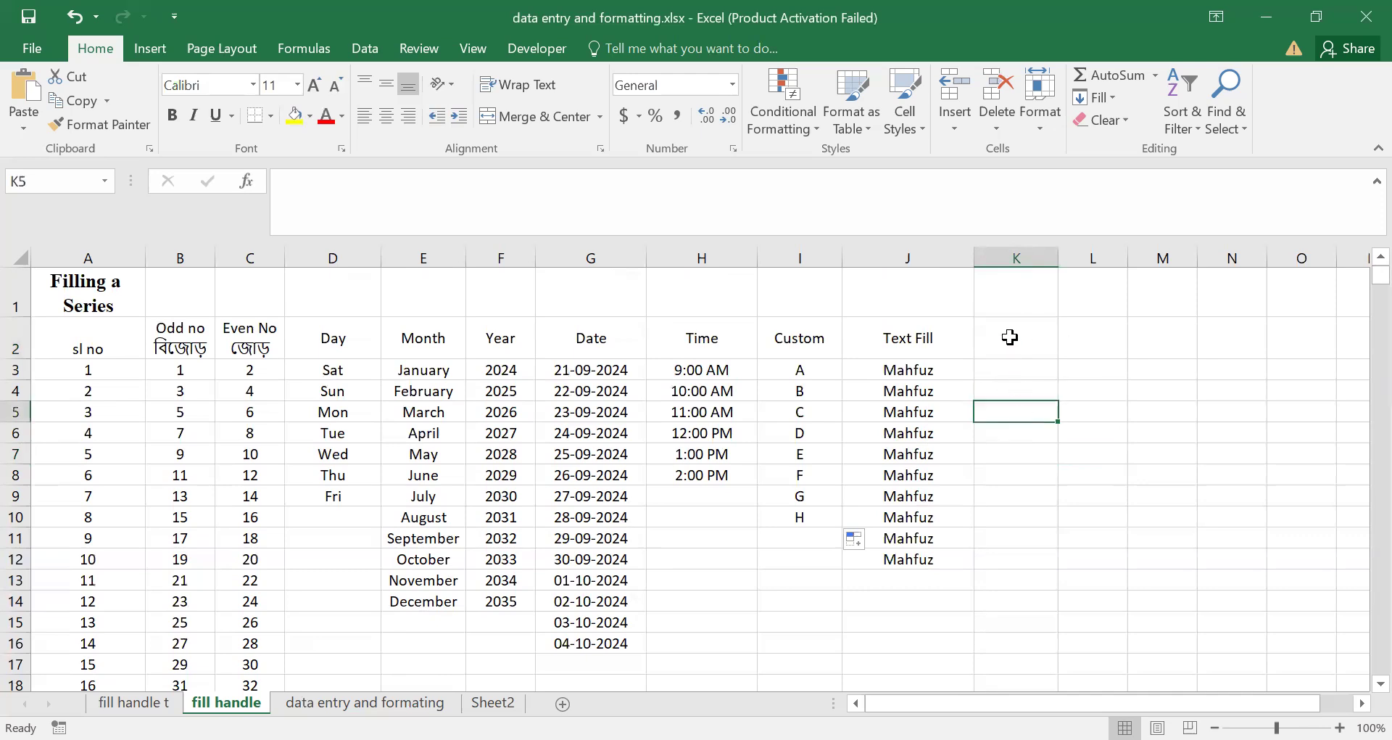
pyautogui.click(1012, 349)
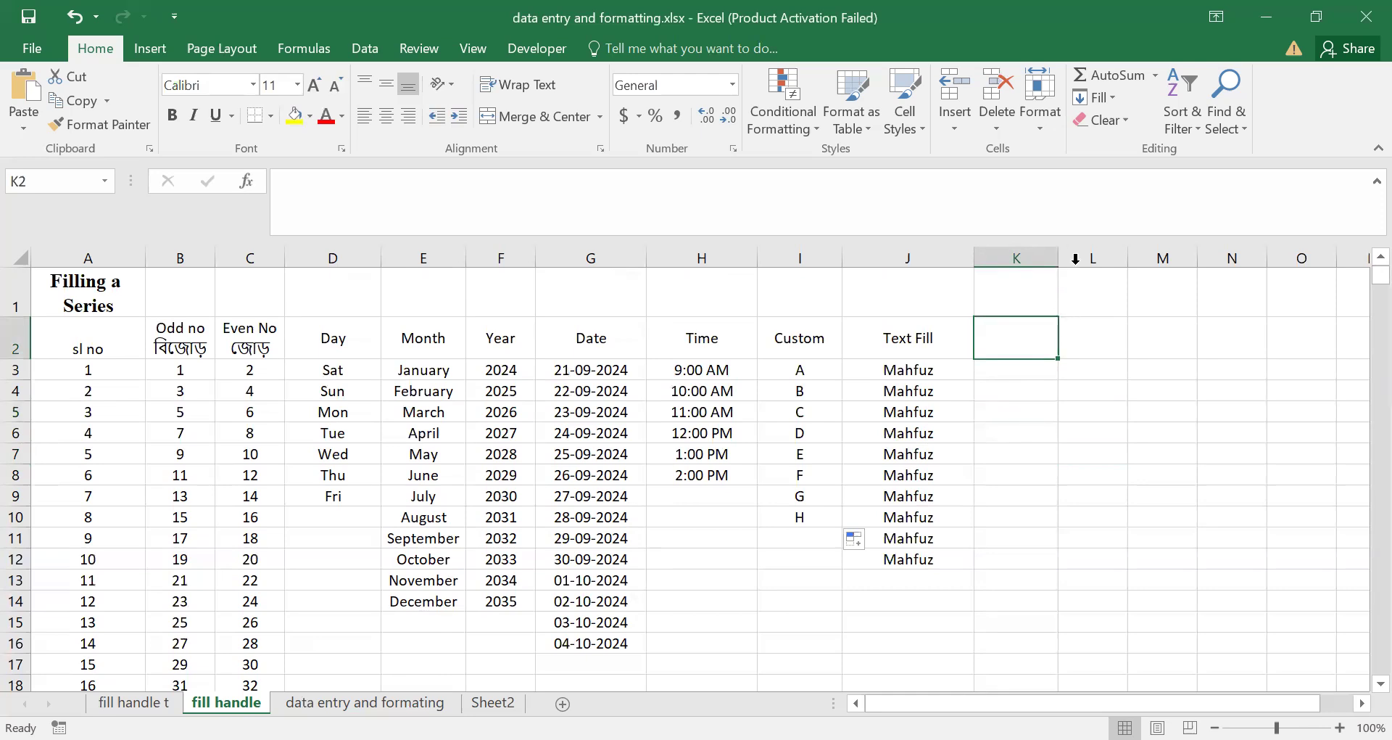
pyautogui.moveTo(1127, 265); pyautogui.dragTo(1158, 263)
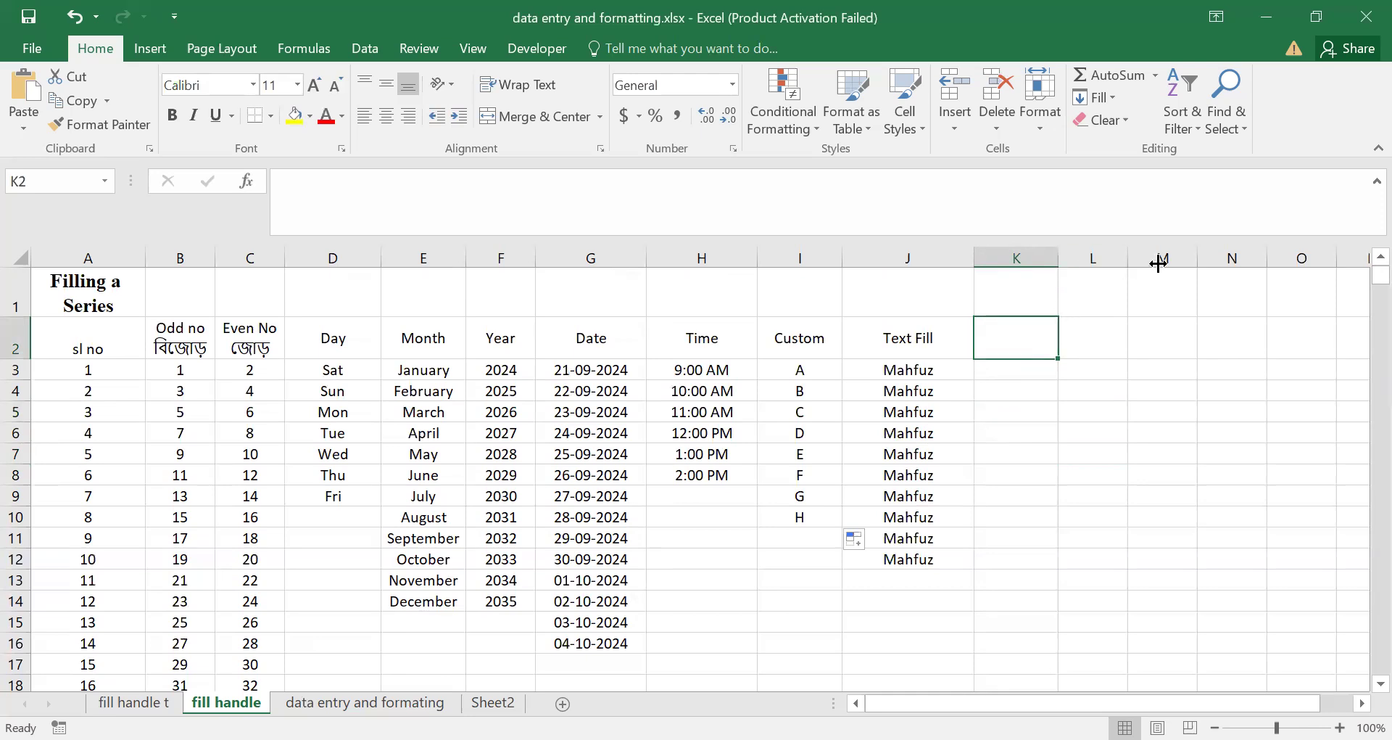
pyautogui.click(1079, 411)
pyautogui.click(1020, 335)
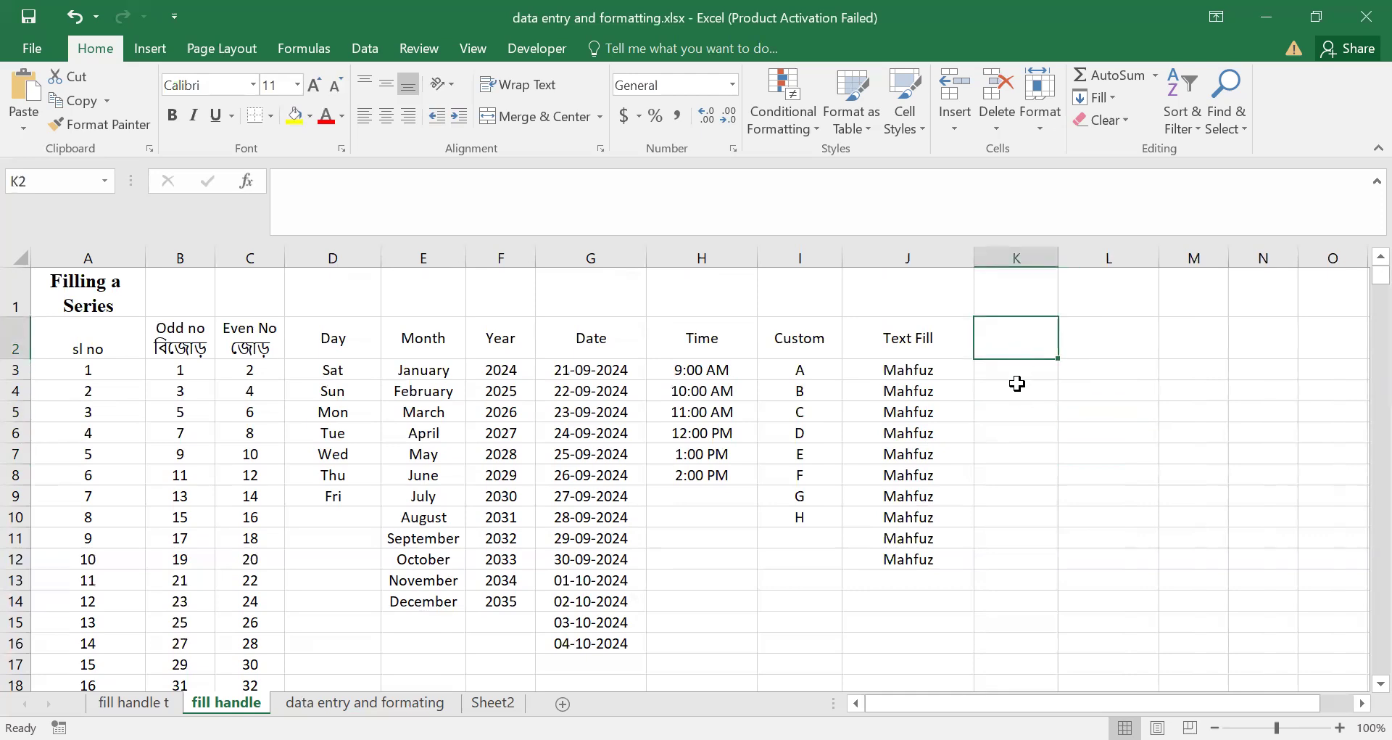
pyautogui.click(1020, 404)
pyautogui.click(1015, 338)
# Enter full names in K3 and K4, widening column K to fit them
pyautogui.click(1012, 371)
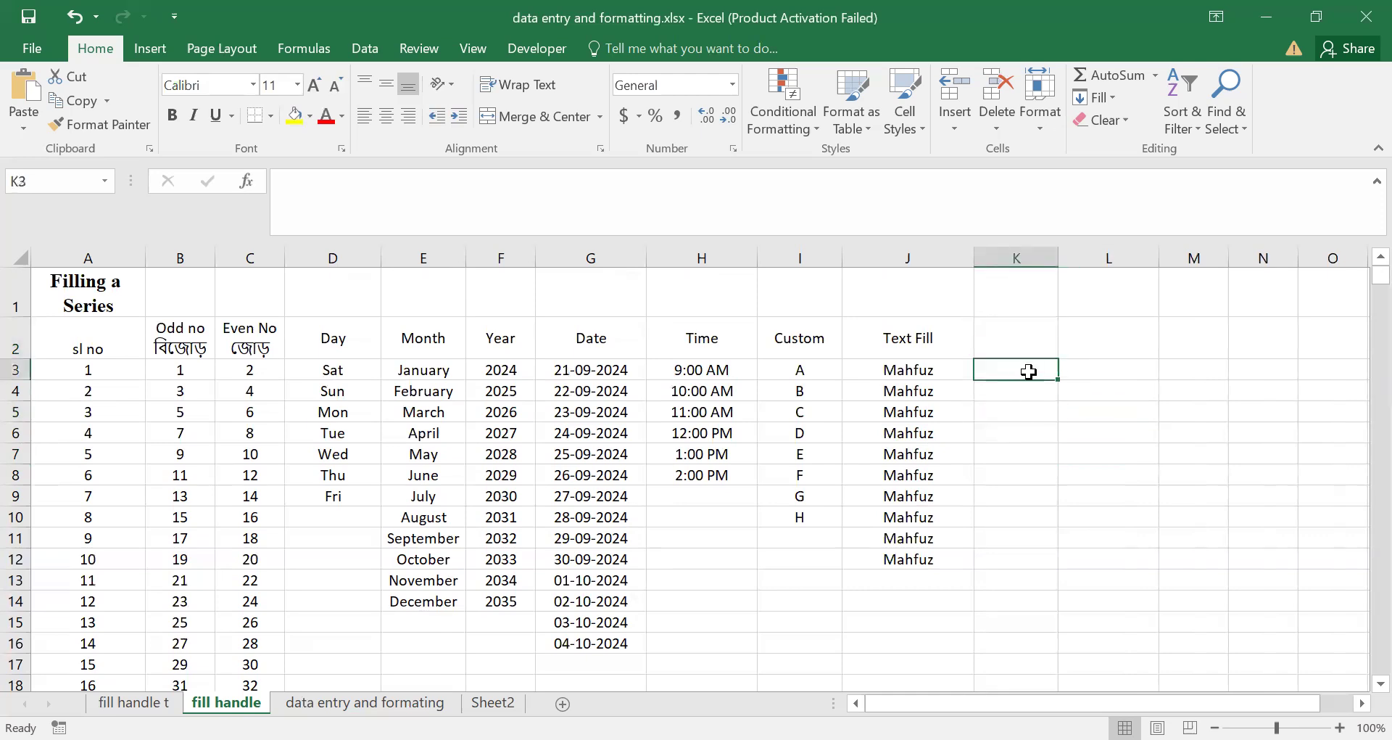
pyautogui.write('Ma')
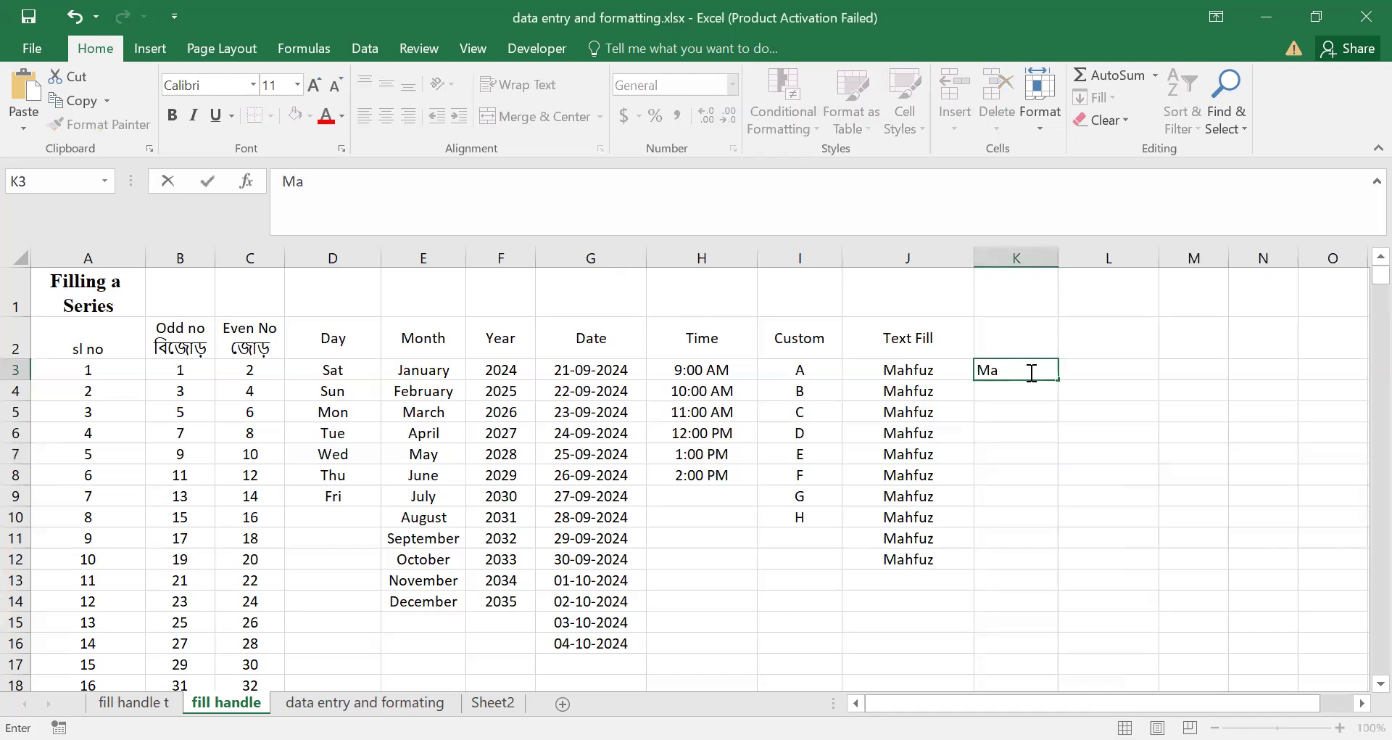
pyautogui.write('hfuzur Rahman')
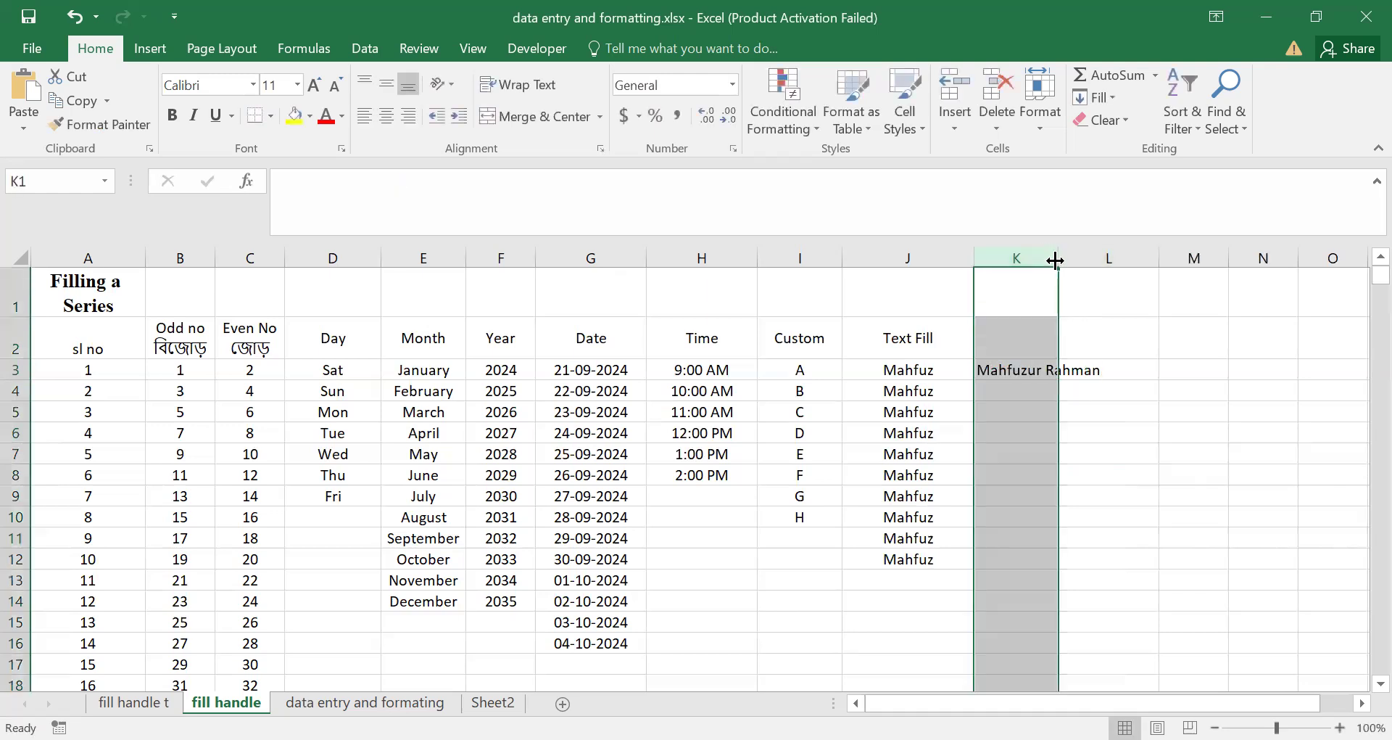
pyautogui.moveTo(1055, 261); pyautogui.dragTo(1145, 261)
pyautogui.click(1044, 398)
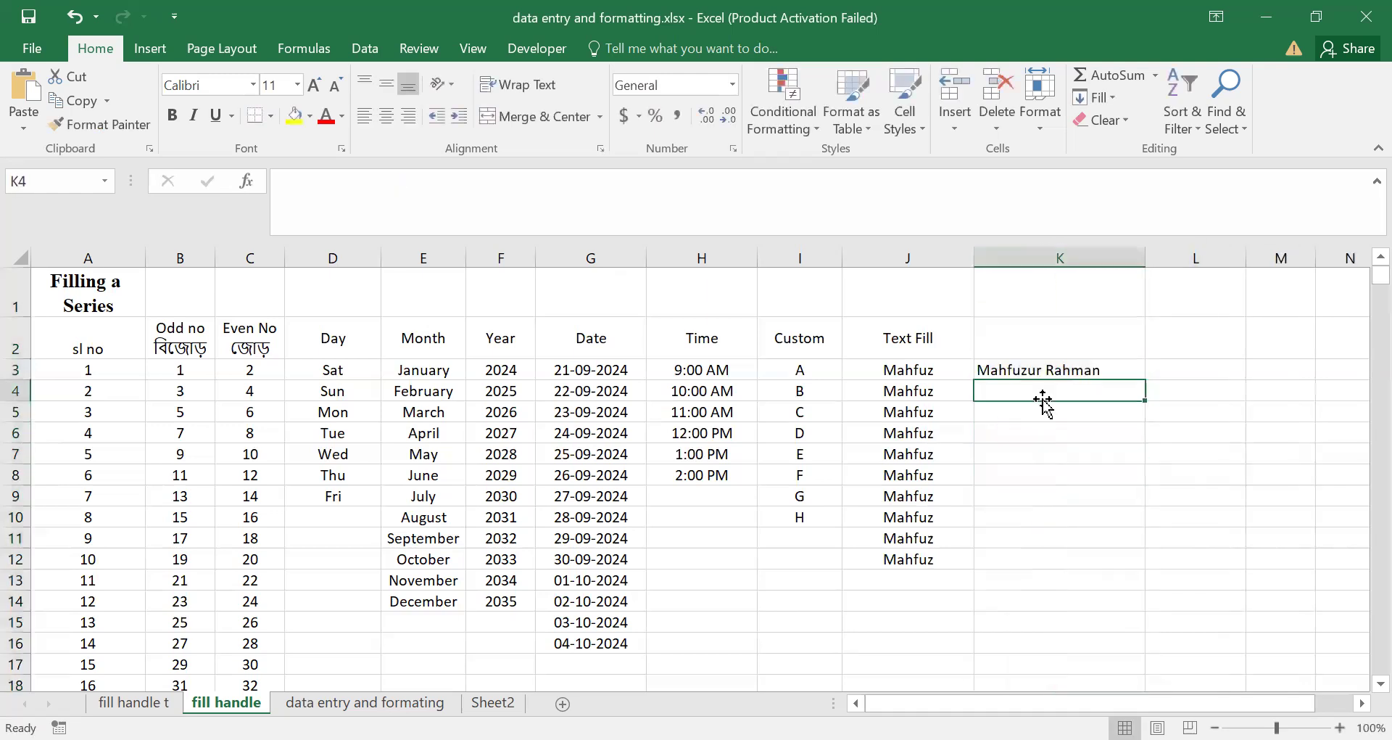
pyautogui.write('Arman Uddin')
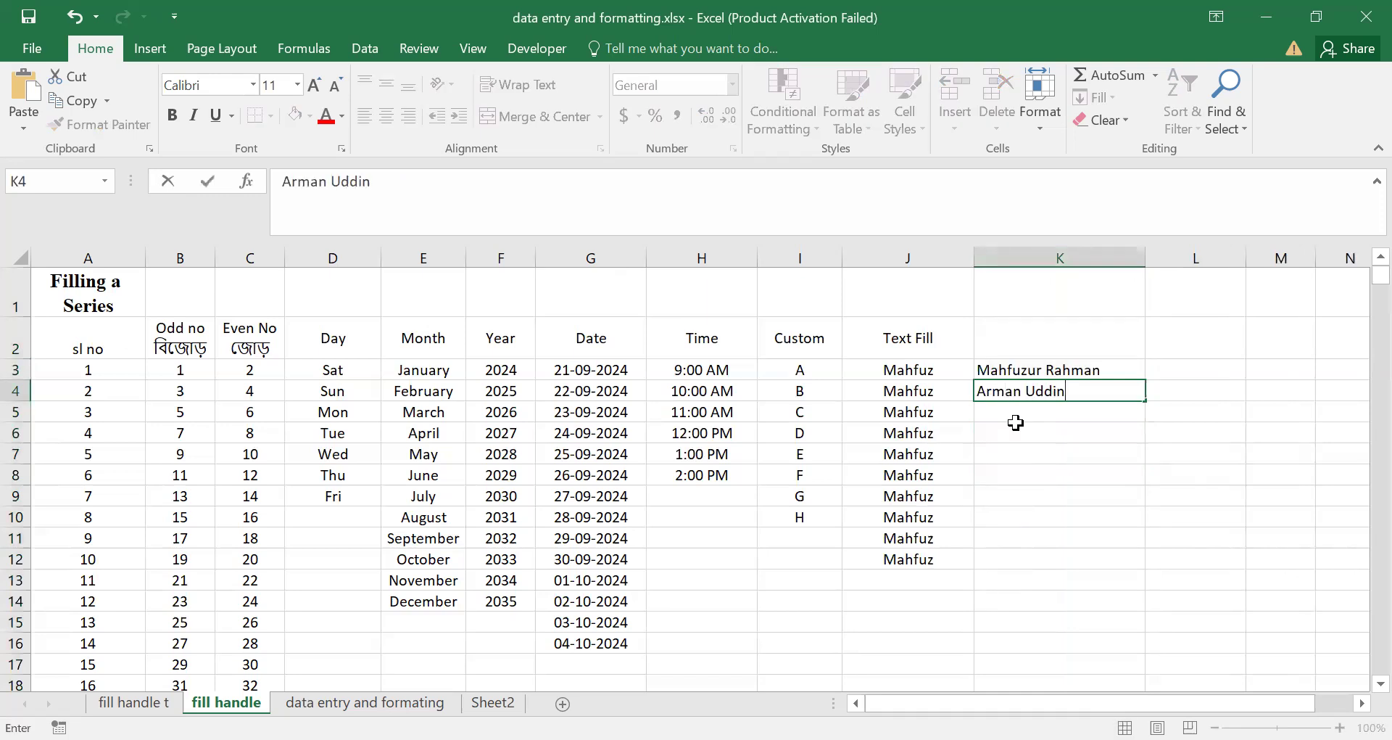
# Enter the third full name in K5 and review the names in K3:K5
pyautogui.click(1022, 404)
pyautogui.write('T')
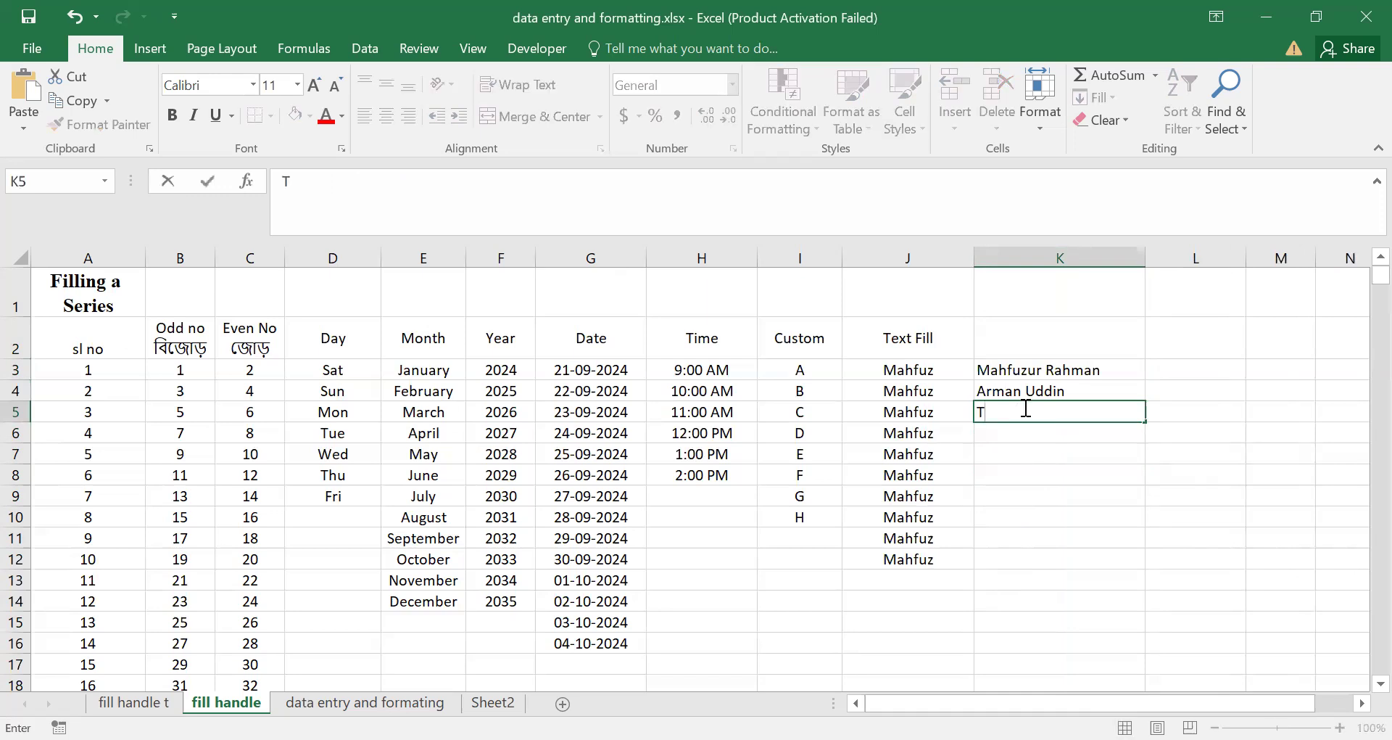
pyautogui.write('y')
pyautogui.press('BackSpace')
pyautogui.write('y')
pyautogui.press('BackSpace')
pyautogui.write('arikul Islam')
pyautogui.press('Return')
pyautogui.moveTo(1019, 373); pyautogui.dragTo(1022, 400)
pyautogui.click(1081, 448)
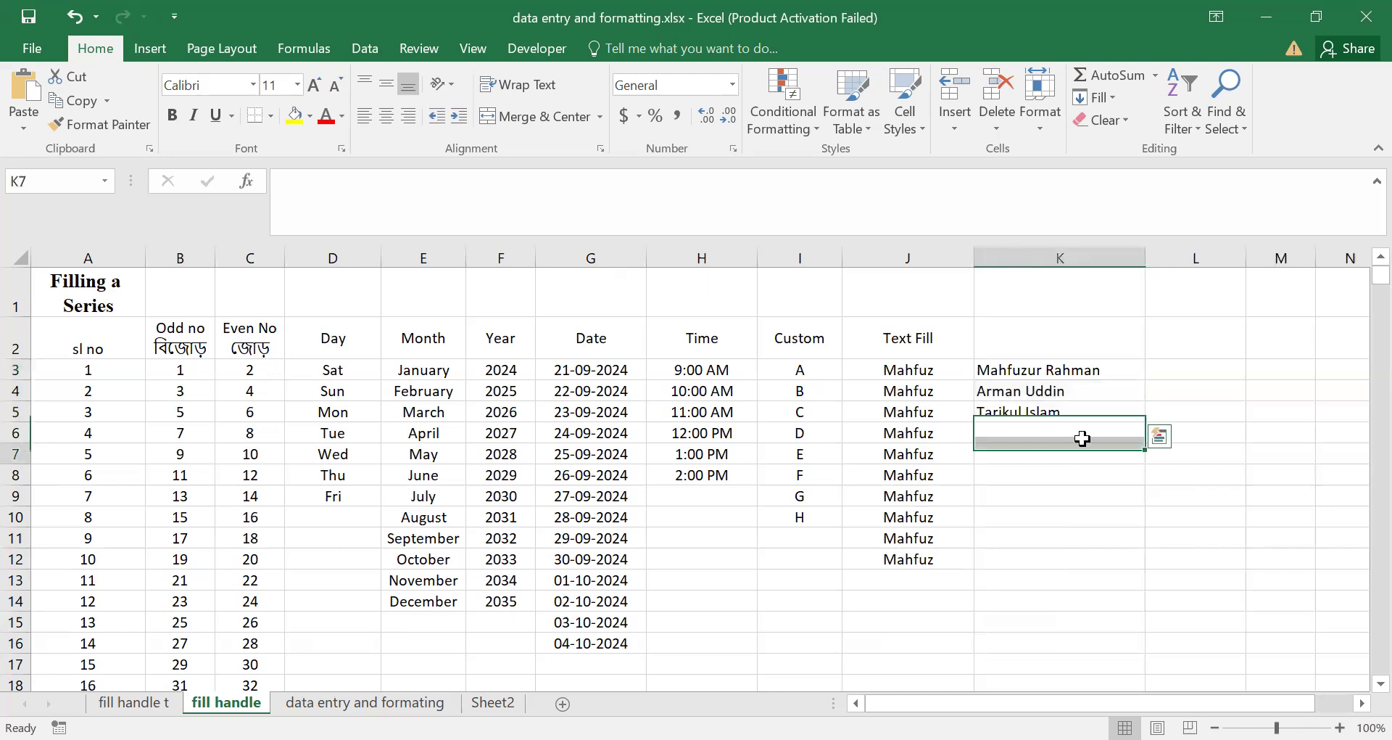
pyautogui.click(1193, 372)
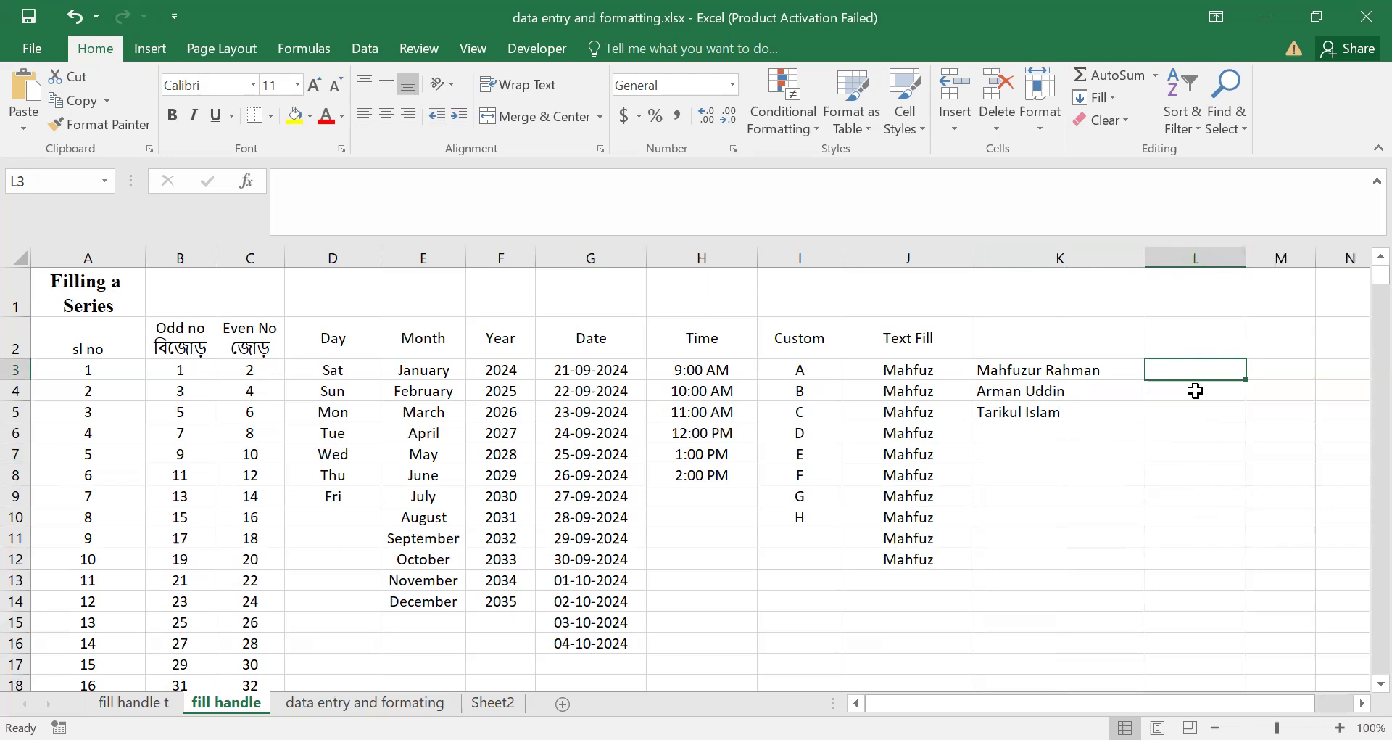
# Type K3's first name in L3, then Flash Fill the remaining first names into L4:L5
pyautogui.click(1194, 429)
pyautogui.click(1181, 377)
pyautogui.write('Ma')
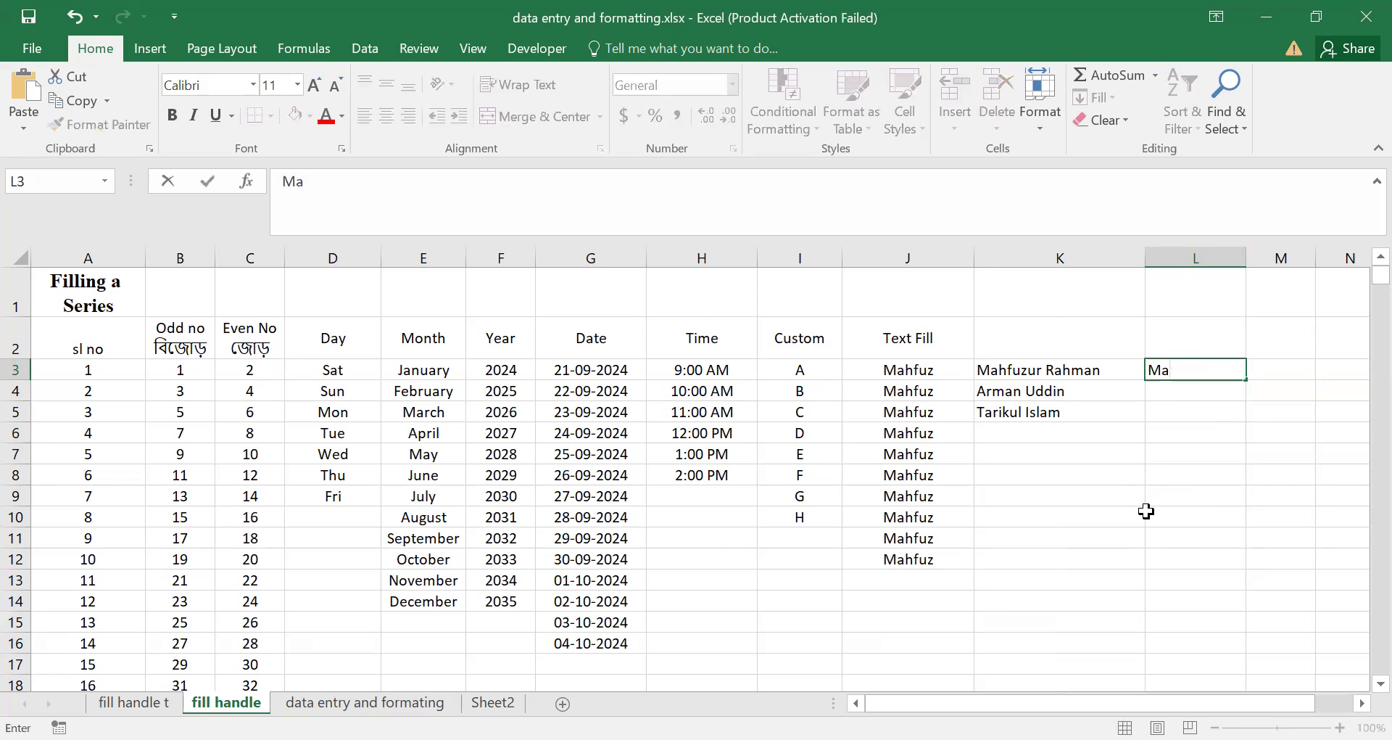
pyautogui.write('hfuzur')
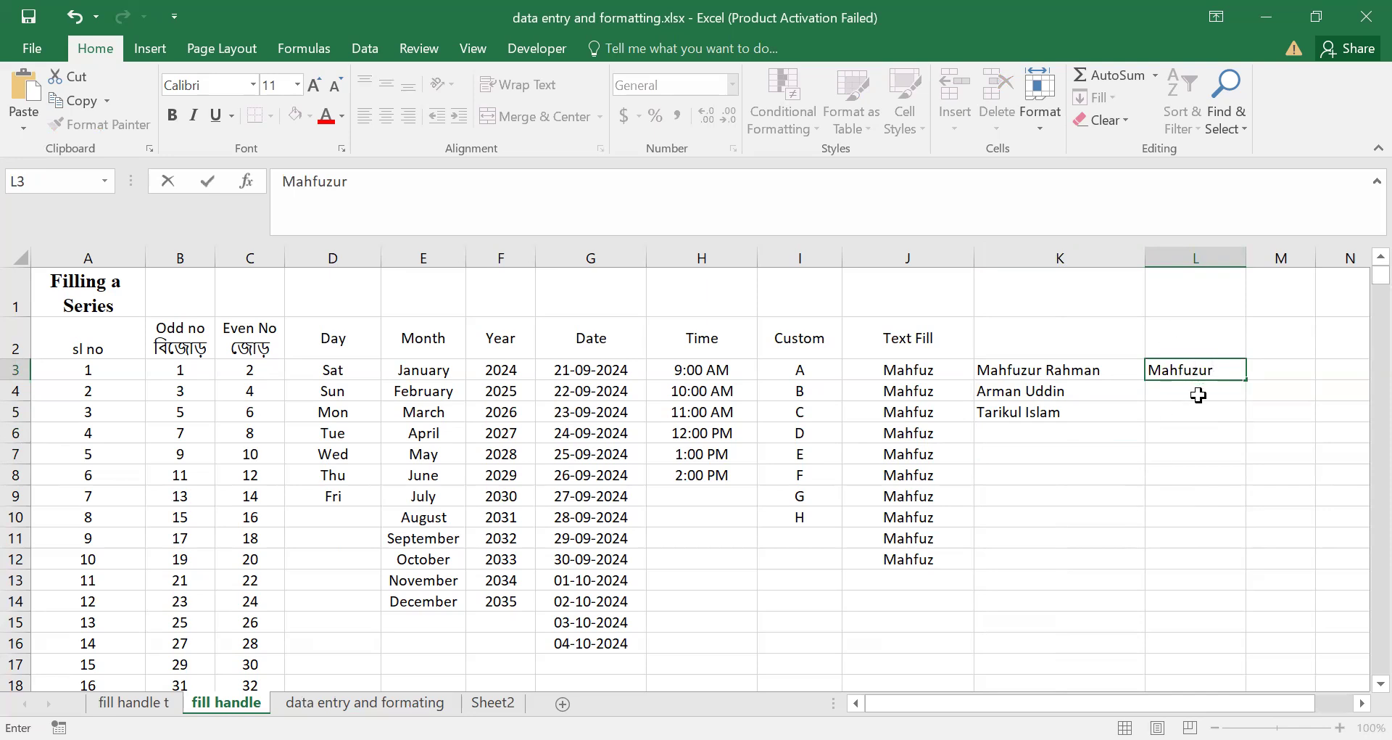
pyautogui.hotkey('ctrl', 'Return')
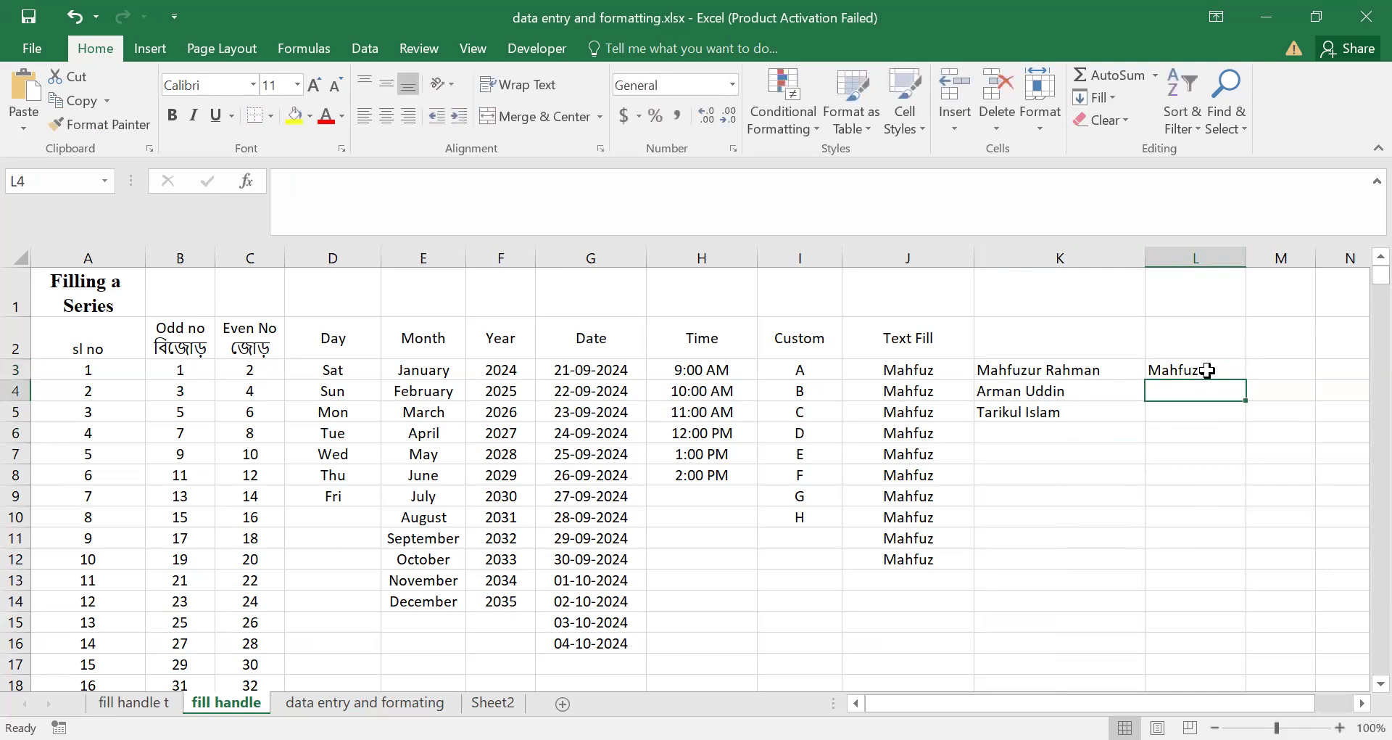
pyautogui.click(1114, 95)
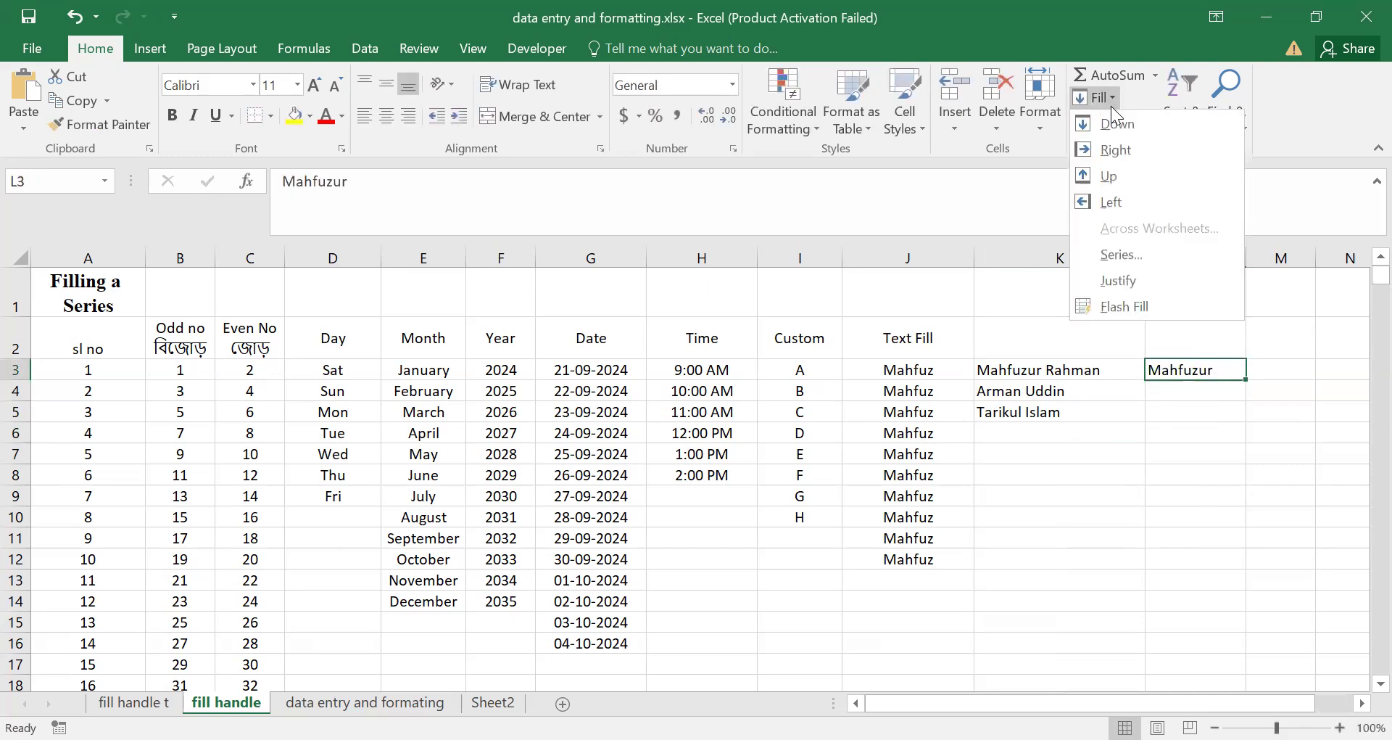
pyautogui.click(1128, 303)
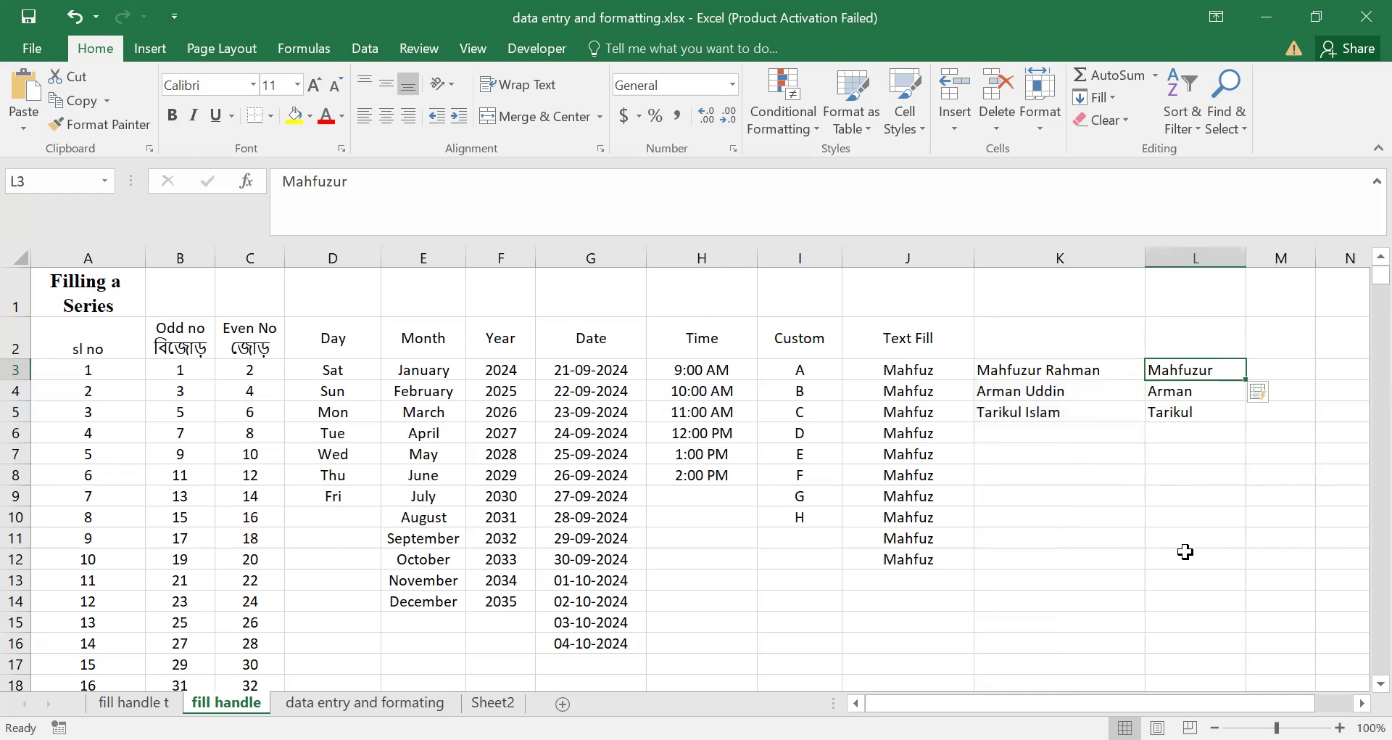
pyautogui.click(1282, 361)
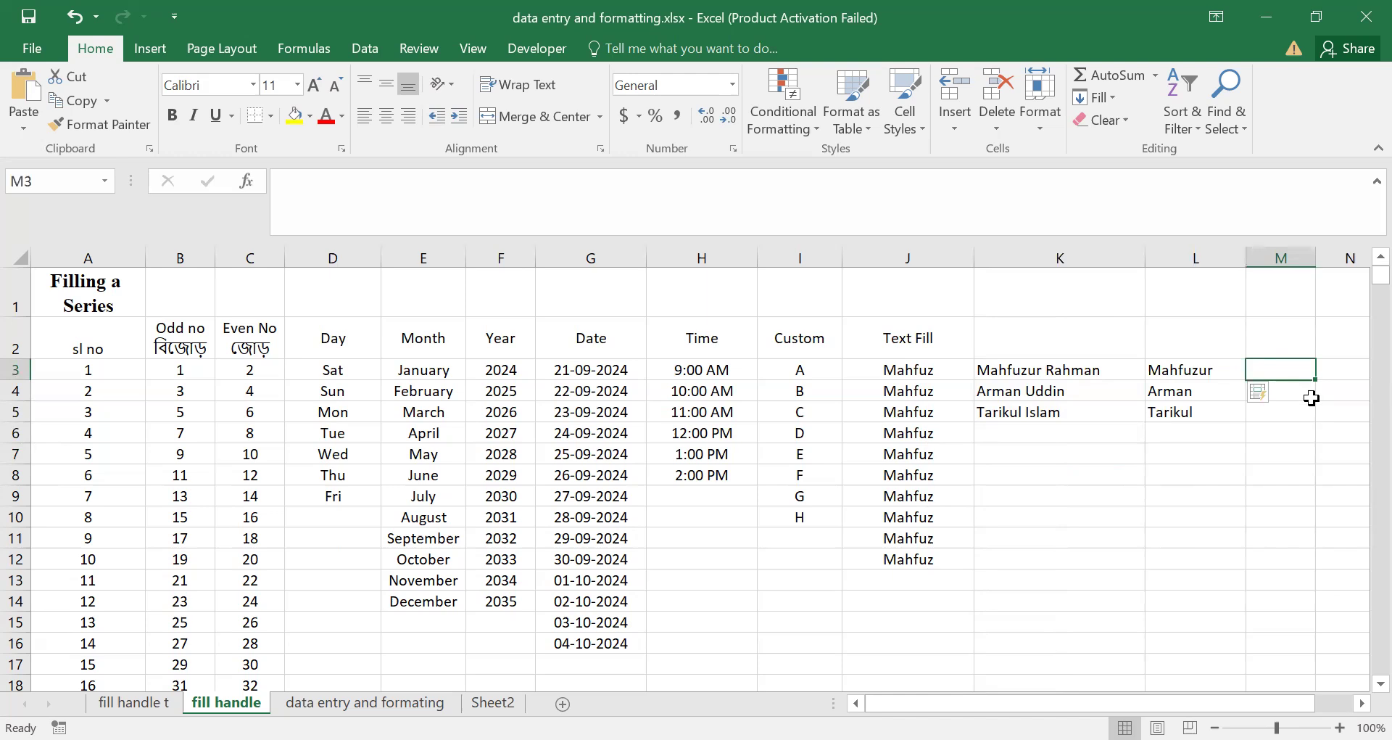
# Type K3's last name in M3, Flash Fill the other last names, then show the instructions sheet
pyautogui.write('Rahman')
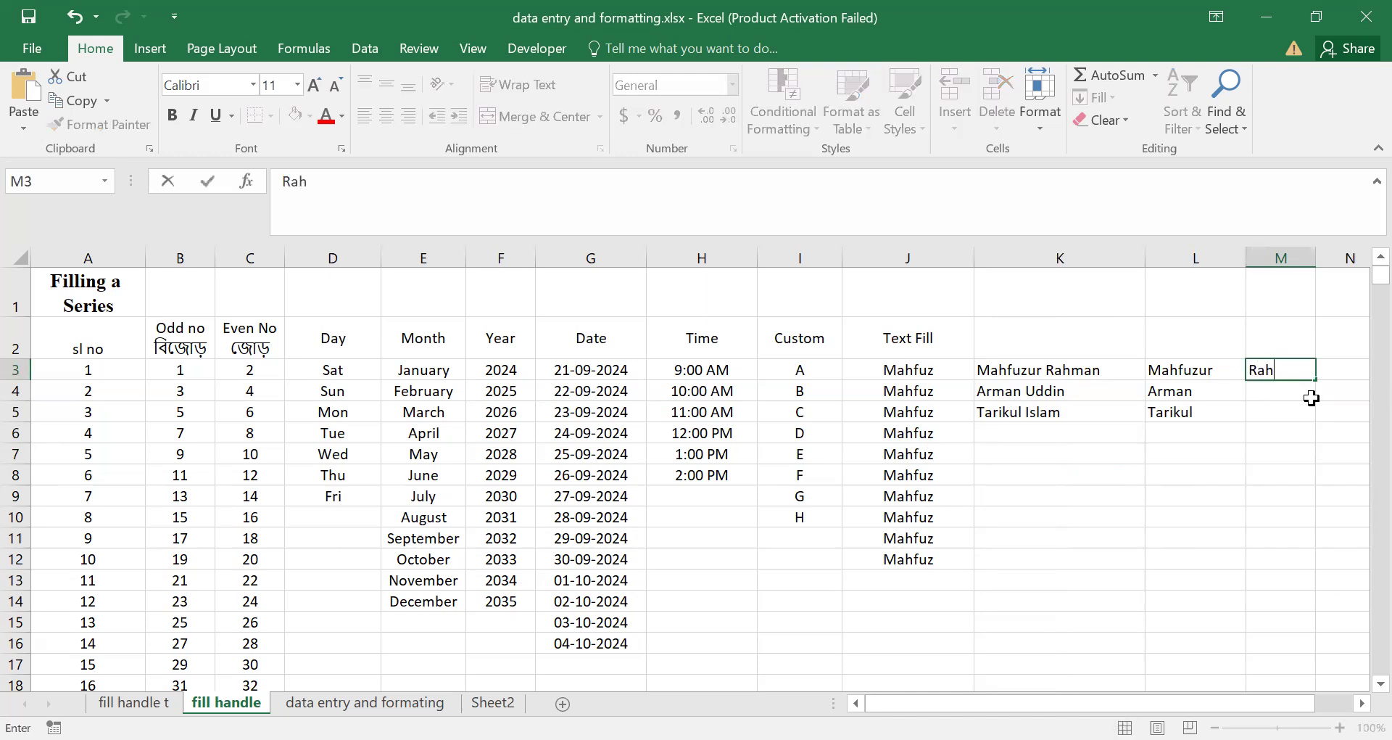
pyautogui.press('Return')
pyautogui.click(1274, 369)
pyautogui.click(1113, 96)
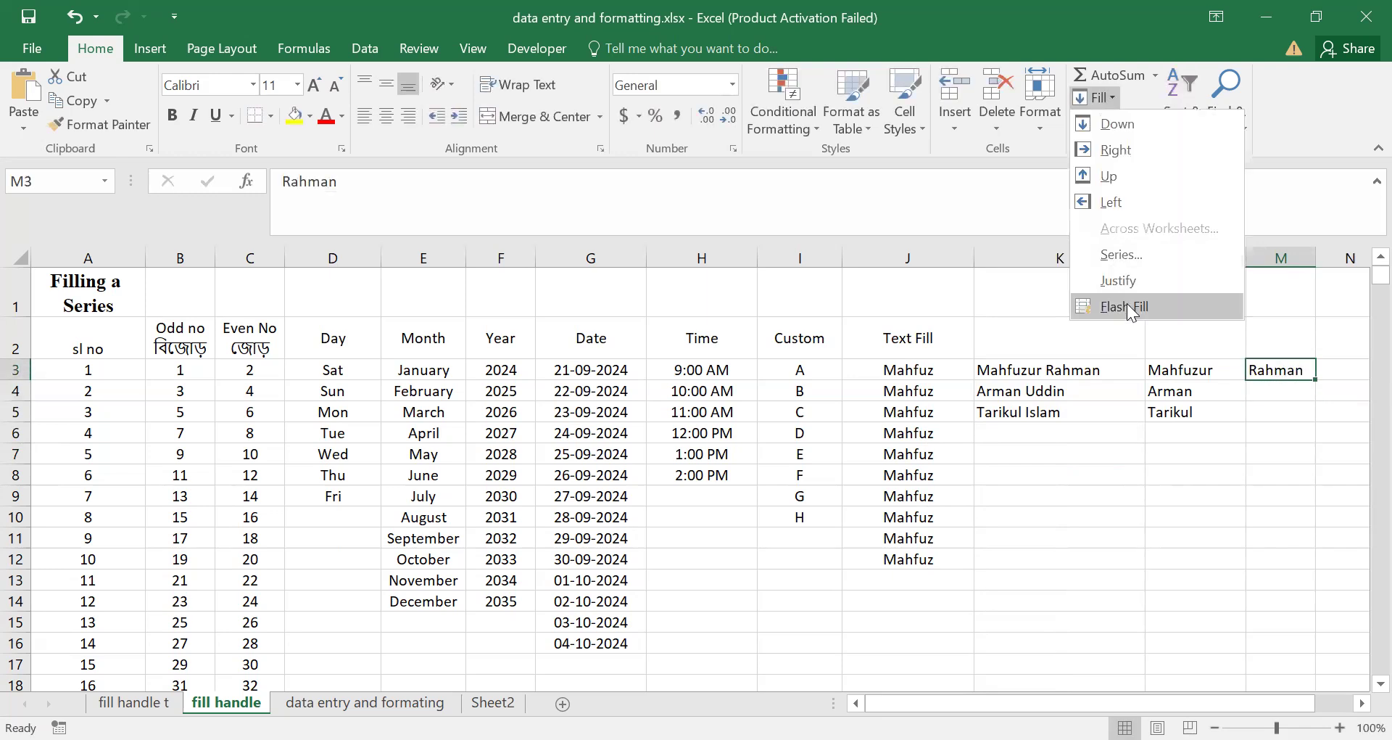
pyautogui.click(1127, 304)
pyautogui.click(1276, 493)
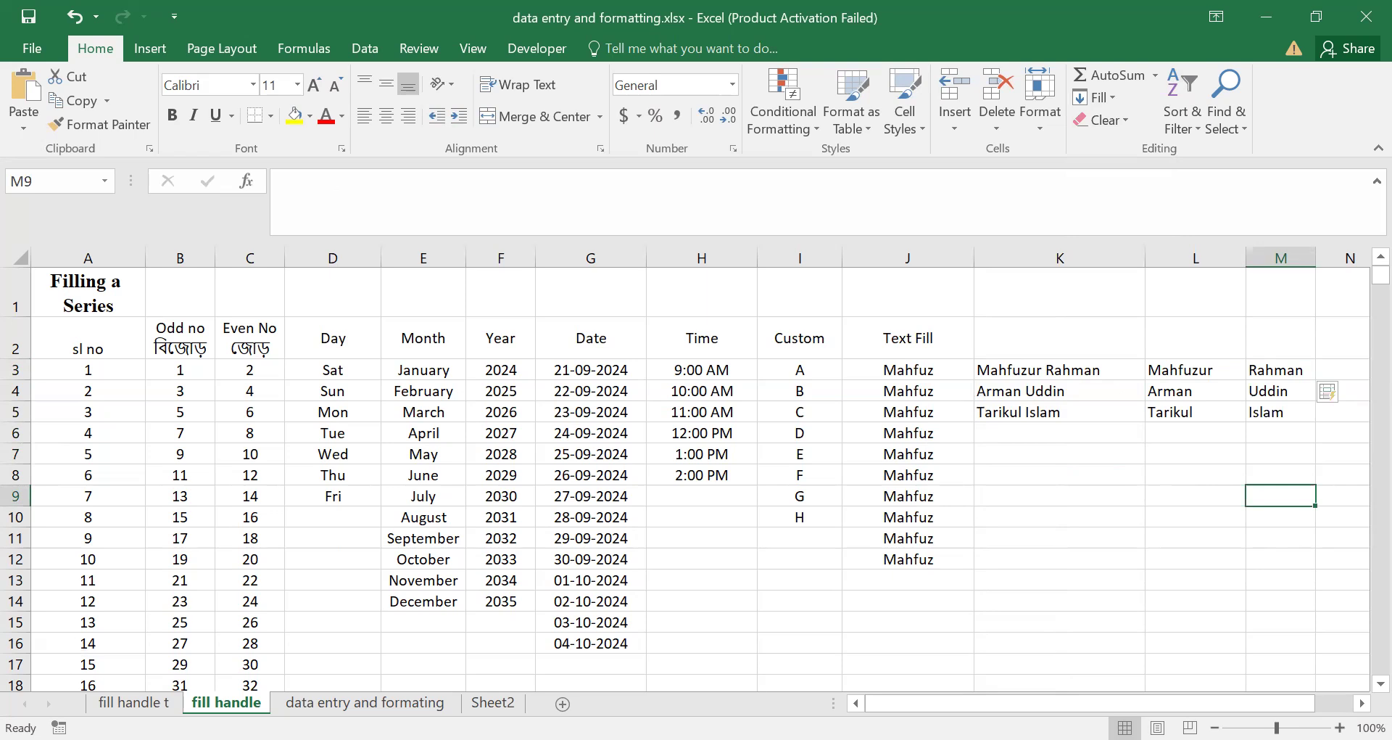
pyautogui.click(134, 702)
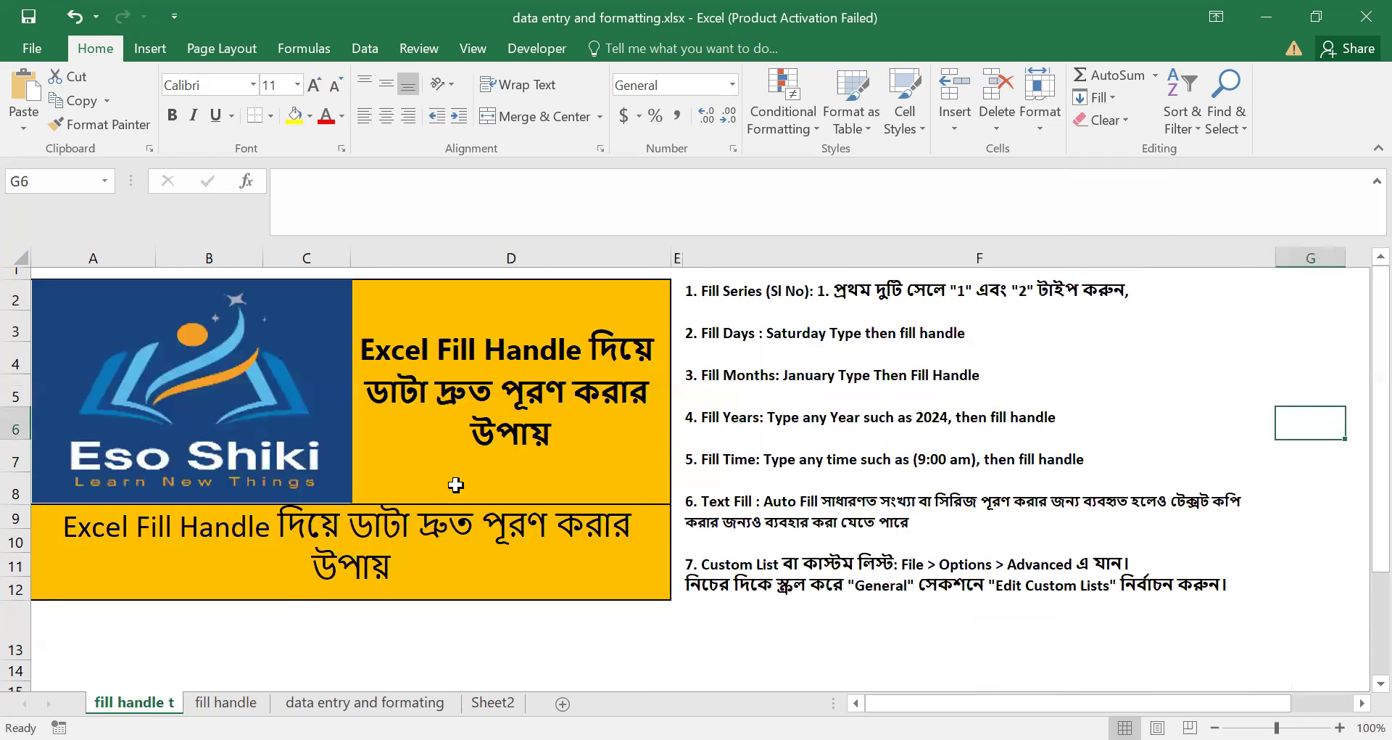